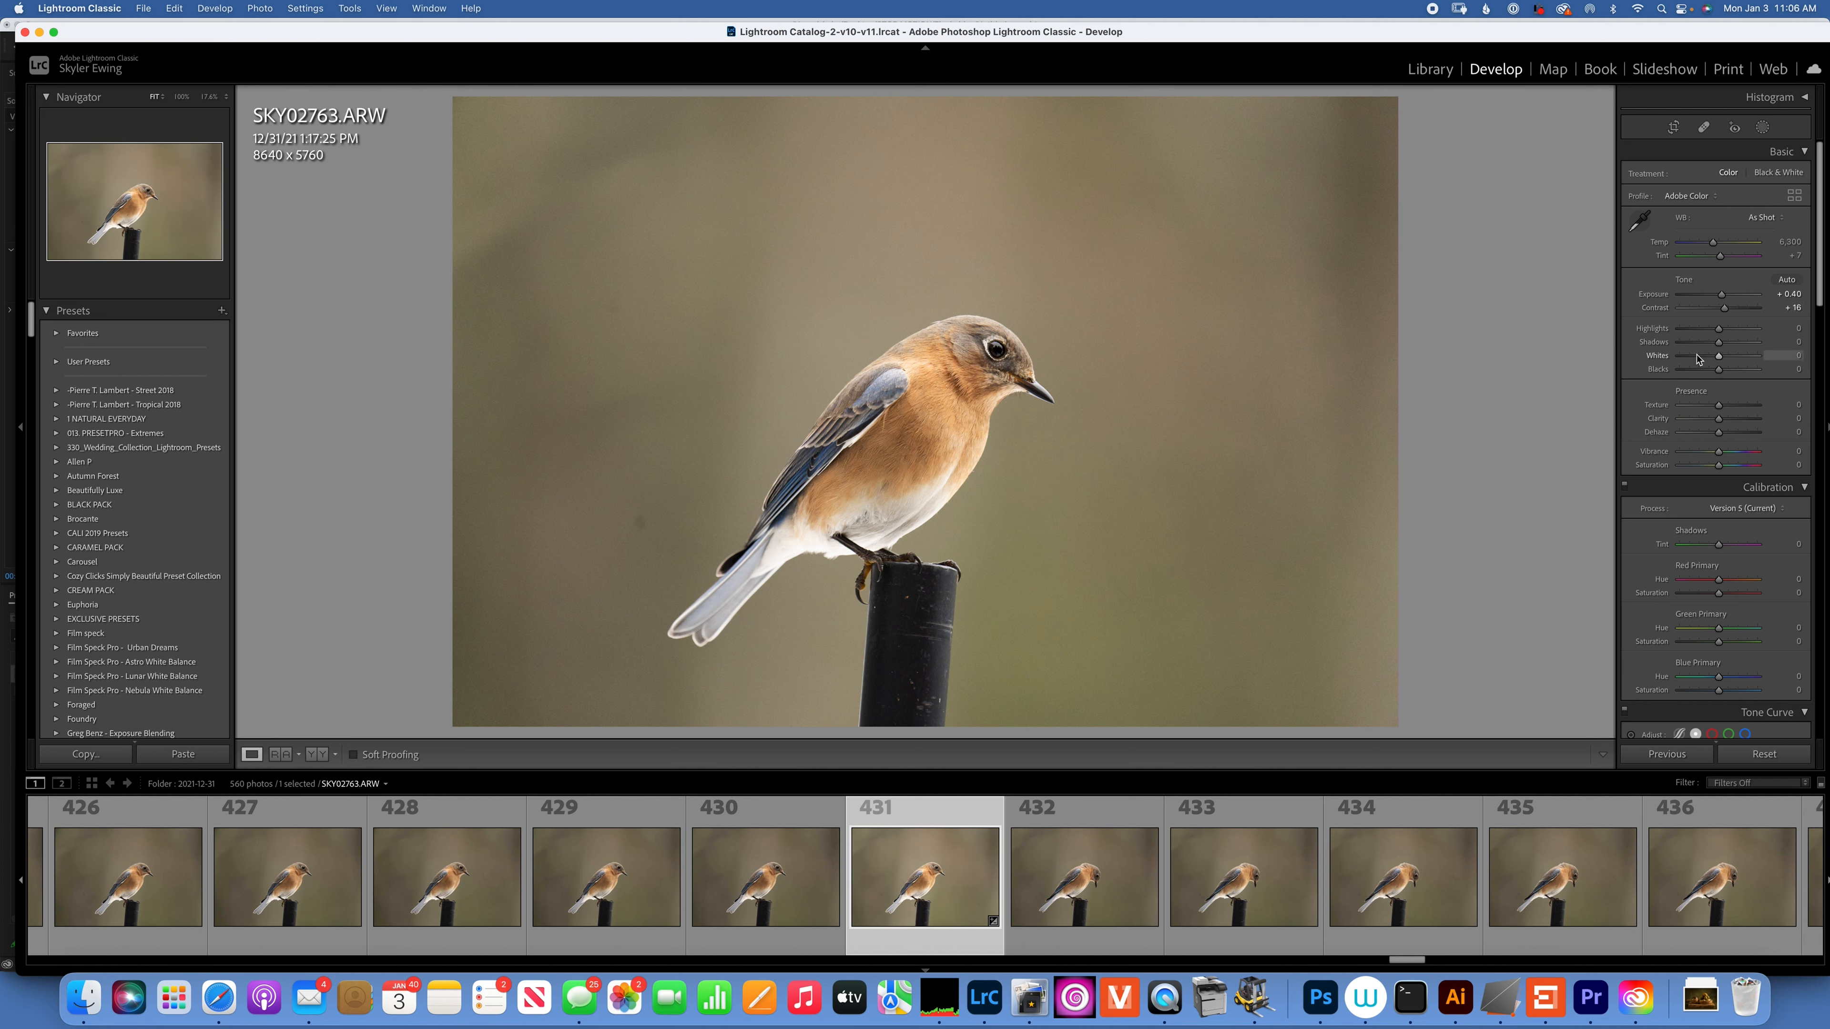
Set a custom white balance by sampling a neutral tone at the base of the bird's tail
{"action": "left_click", "coordinate": [1637, 222]}
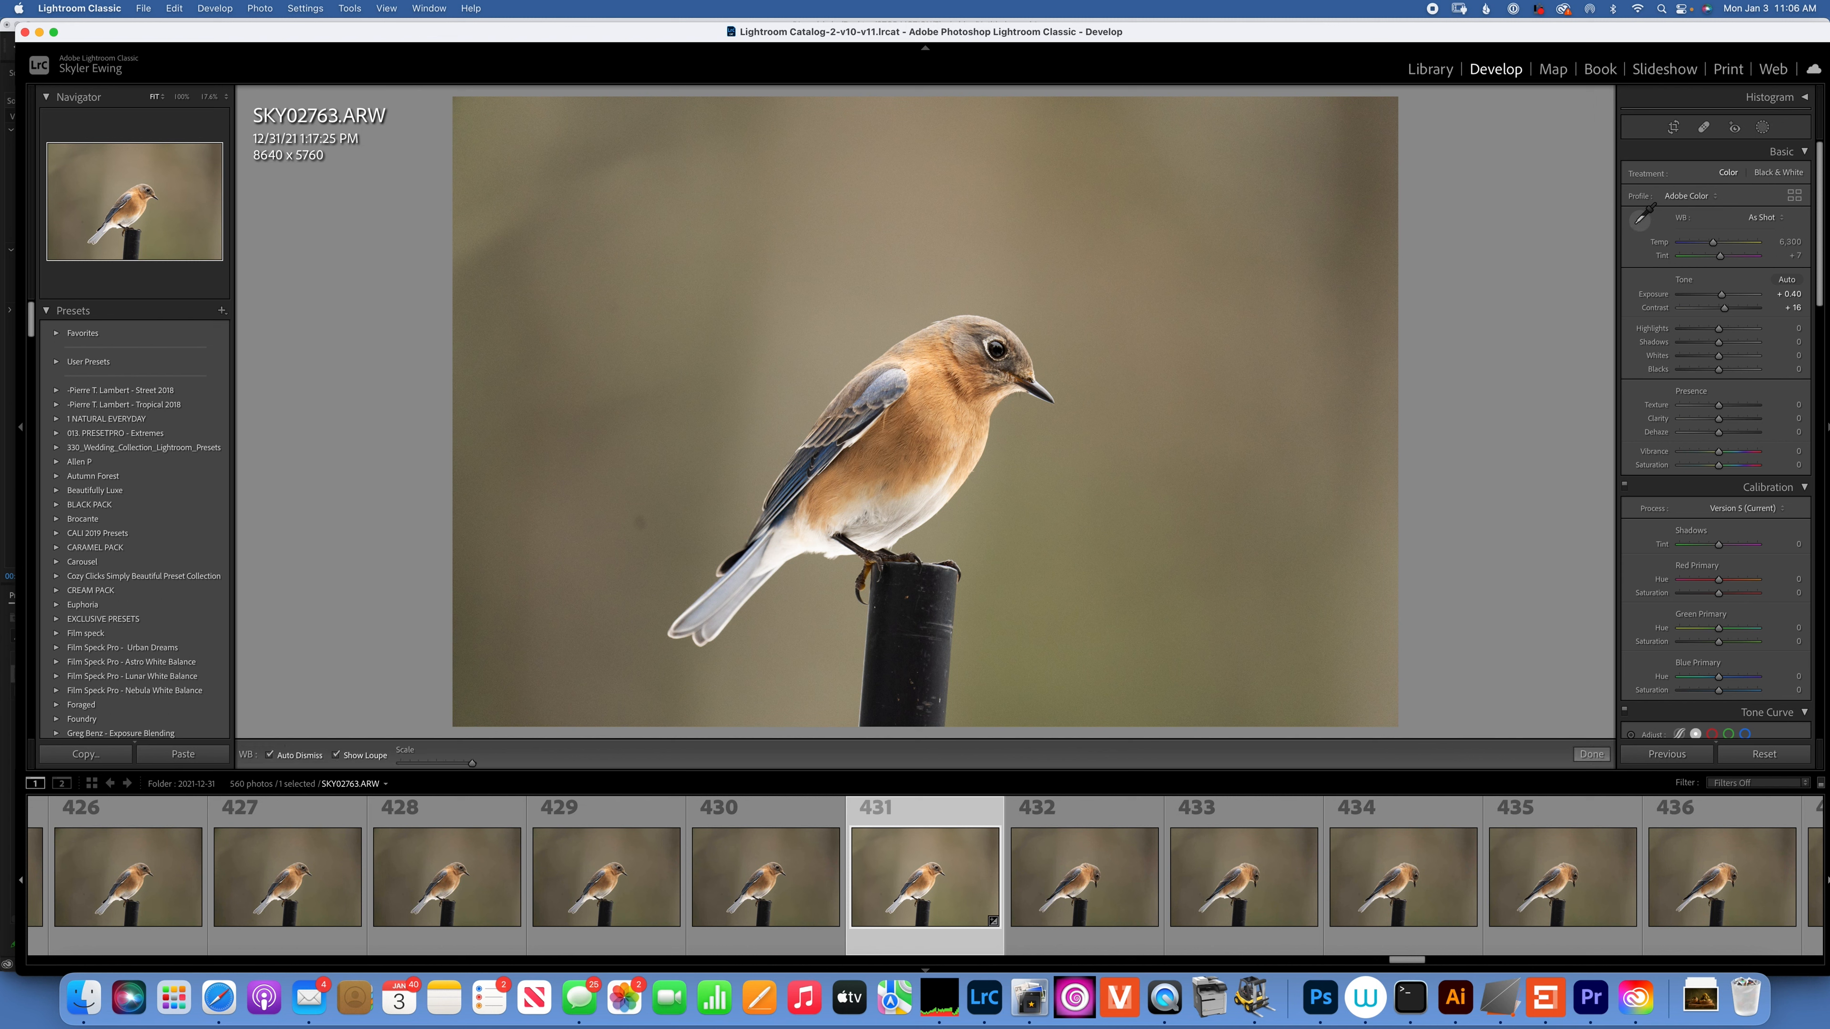
{"action": "left_click", "coordinate": [776, 551]}
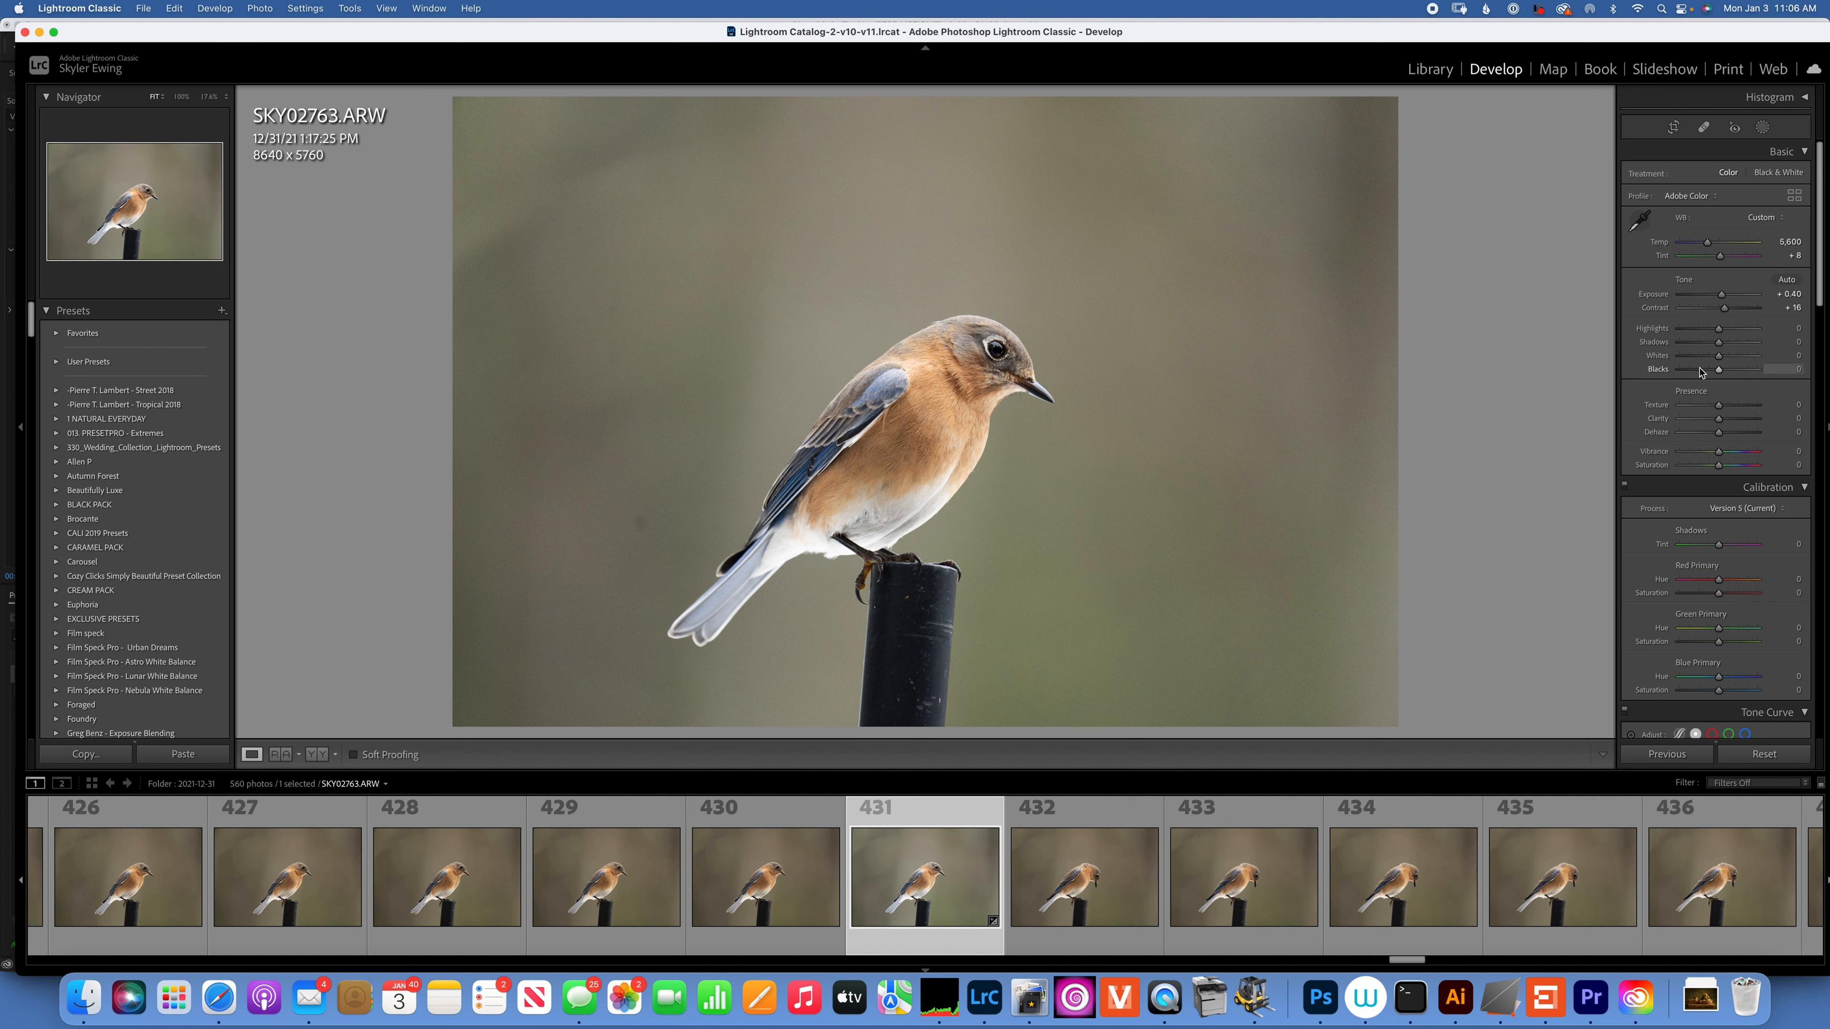
Raise the Blue Primary saturation in the camera calibration to +83
{"action": "scroll", "coordinate": [1705, 373], "scroll_direction": "down", "scroll_amount": 4}
{"action": "scroll", "coordinate": [1704, 373], "scroll_direction": "down", "scroll_amount": 1}
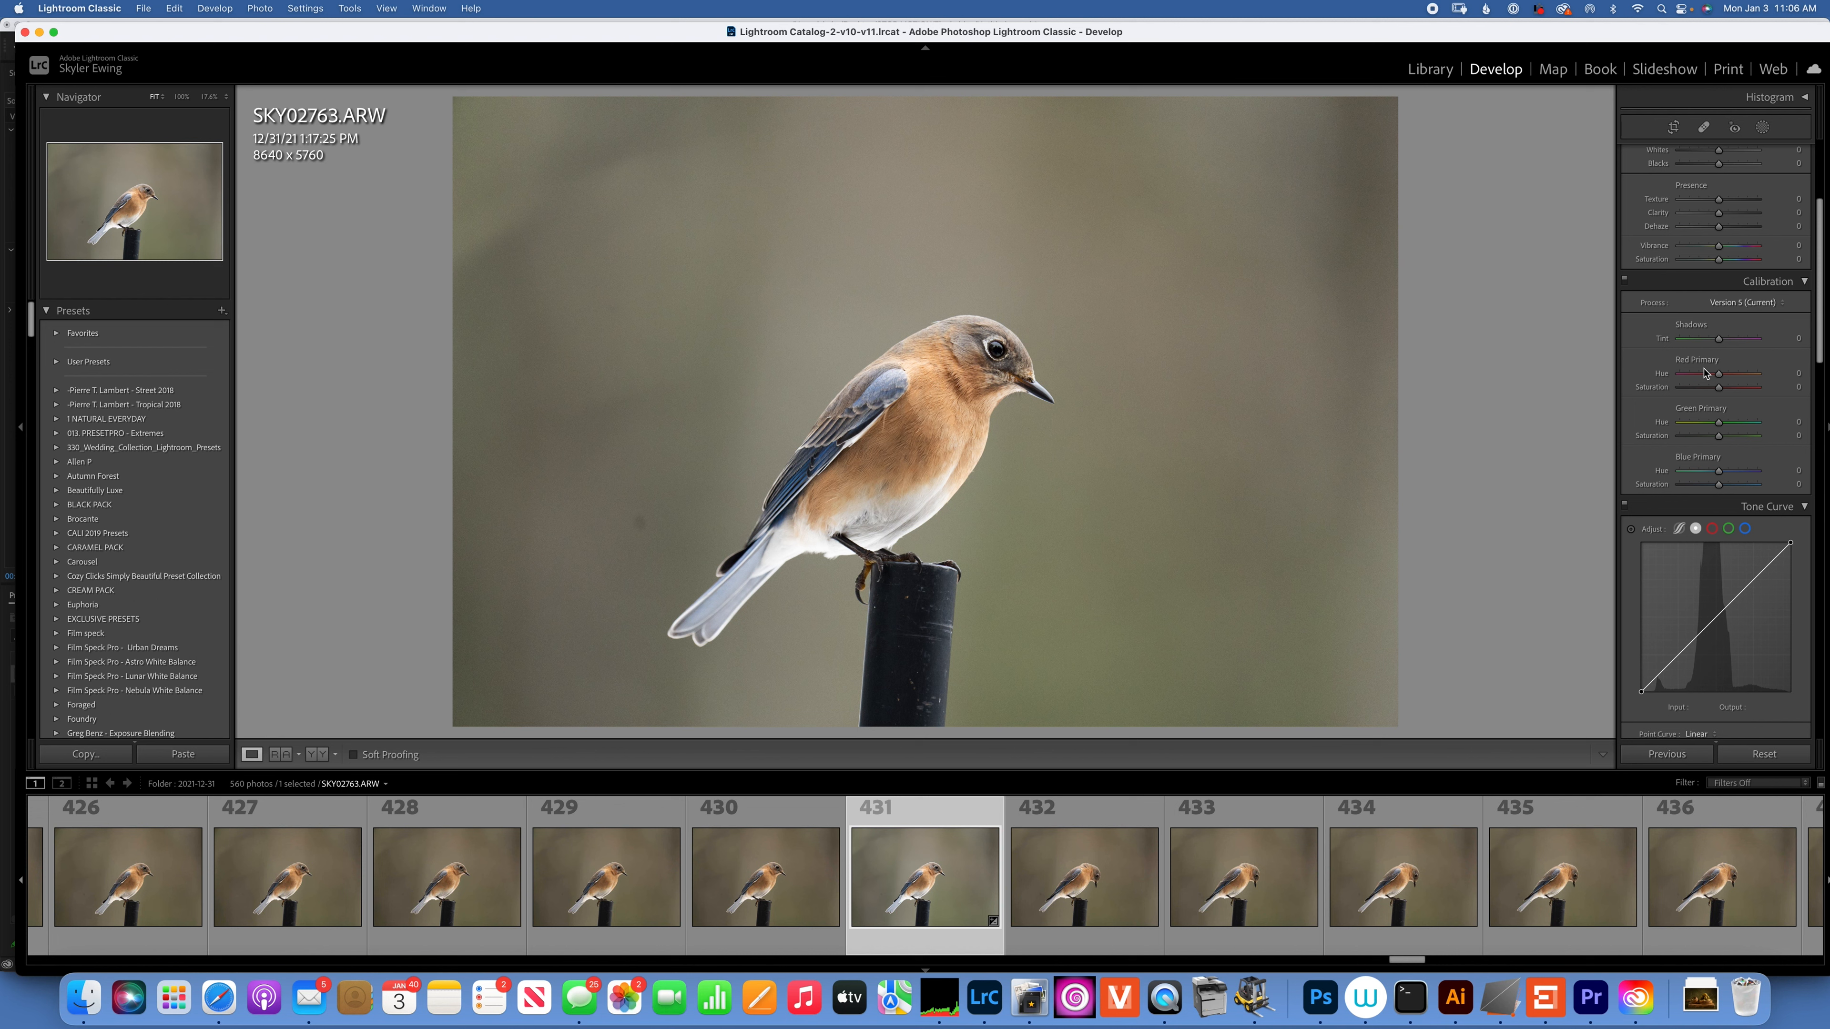
{"action": "scroll", "coordinate": [1704, 372], "scroll_direction": "down", "scroll_amount": 1}
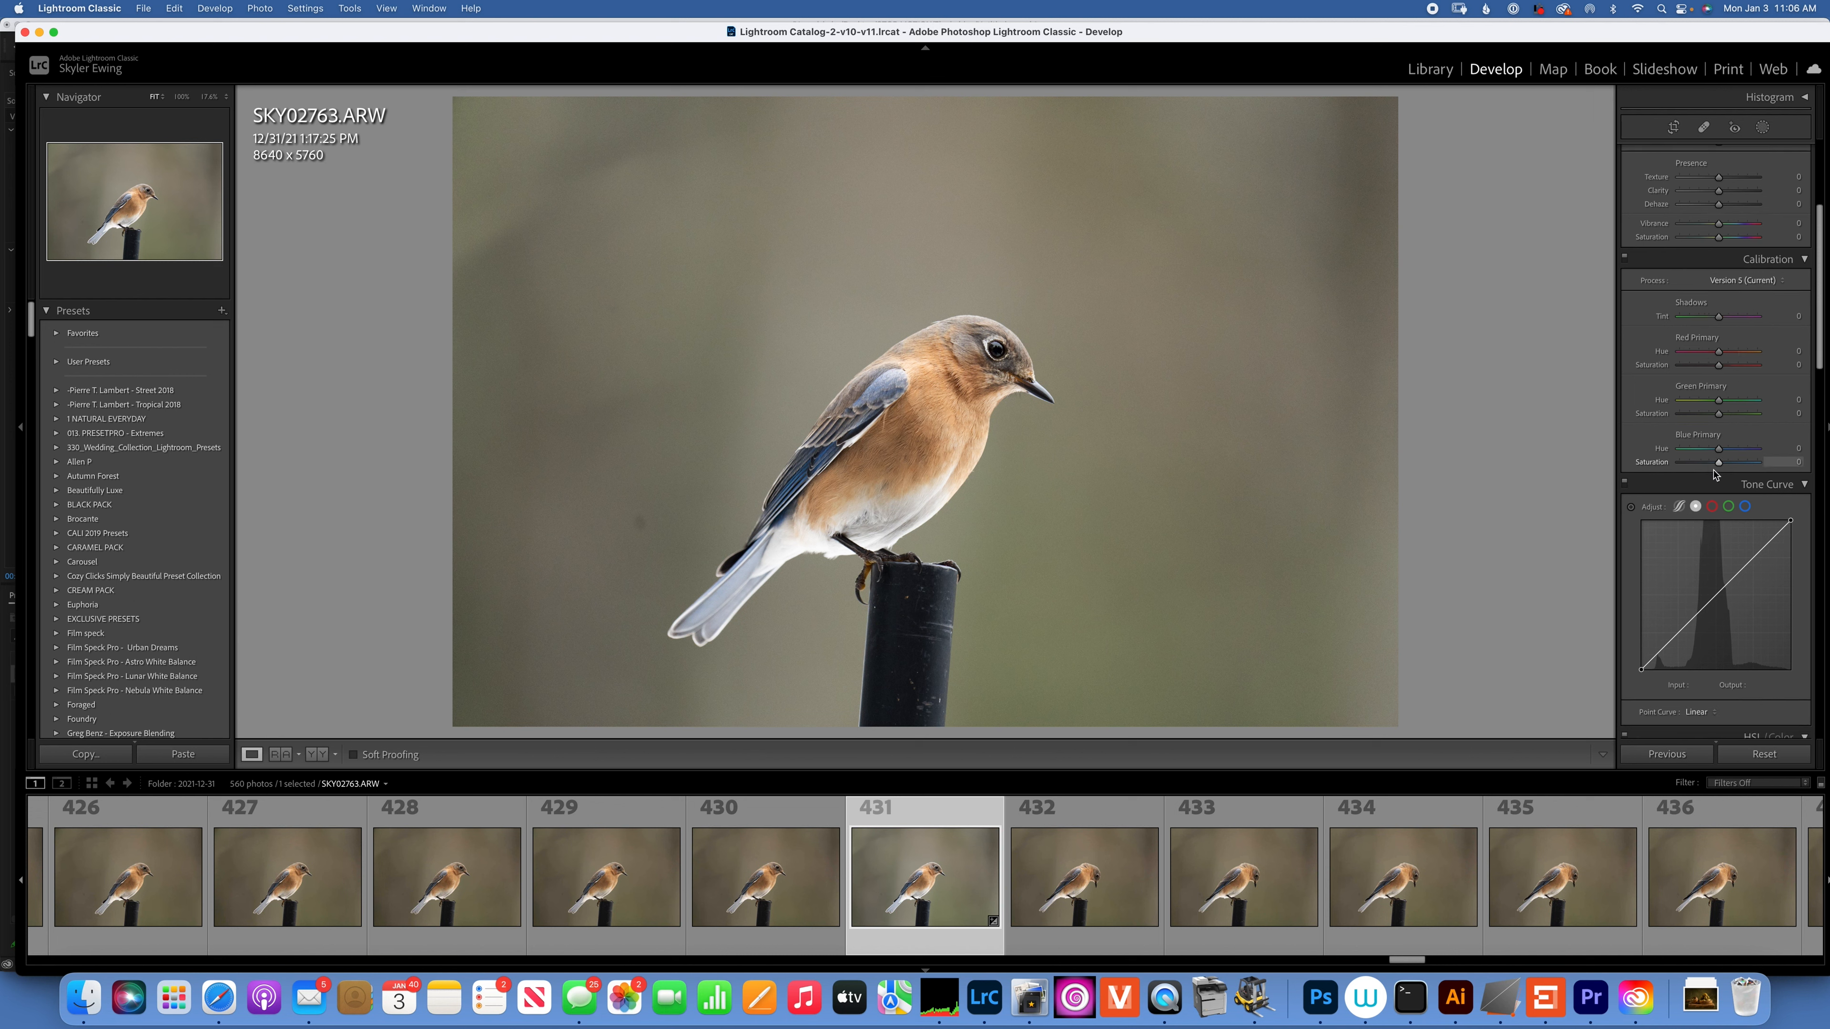
{"action": "left_click_drag", "start_coordinate": [1718, 463], "coordinate": [1753, 467]}
{"action": "left_click_drag", "start_coordinate": [1754, 467], "coordinate": [1751, 467]}
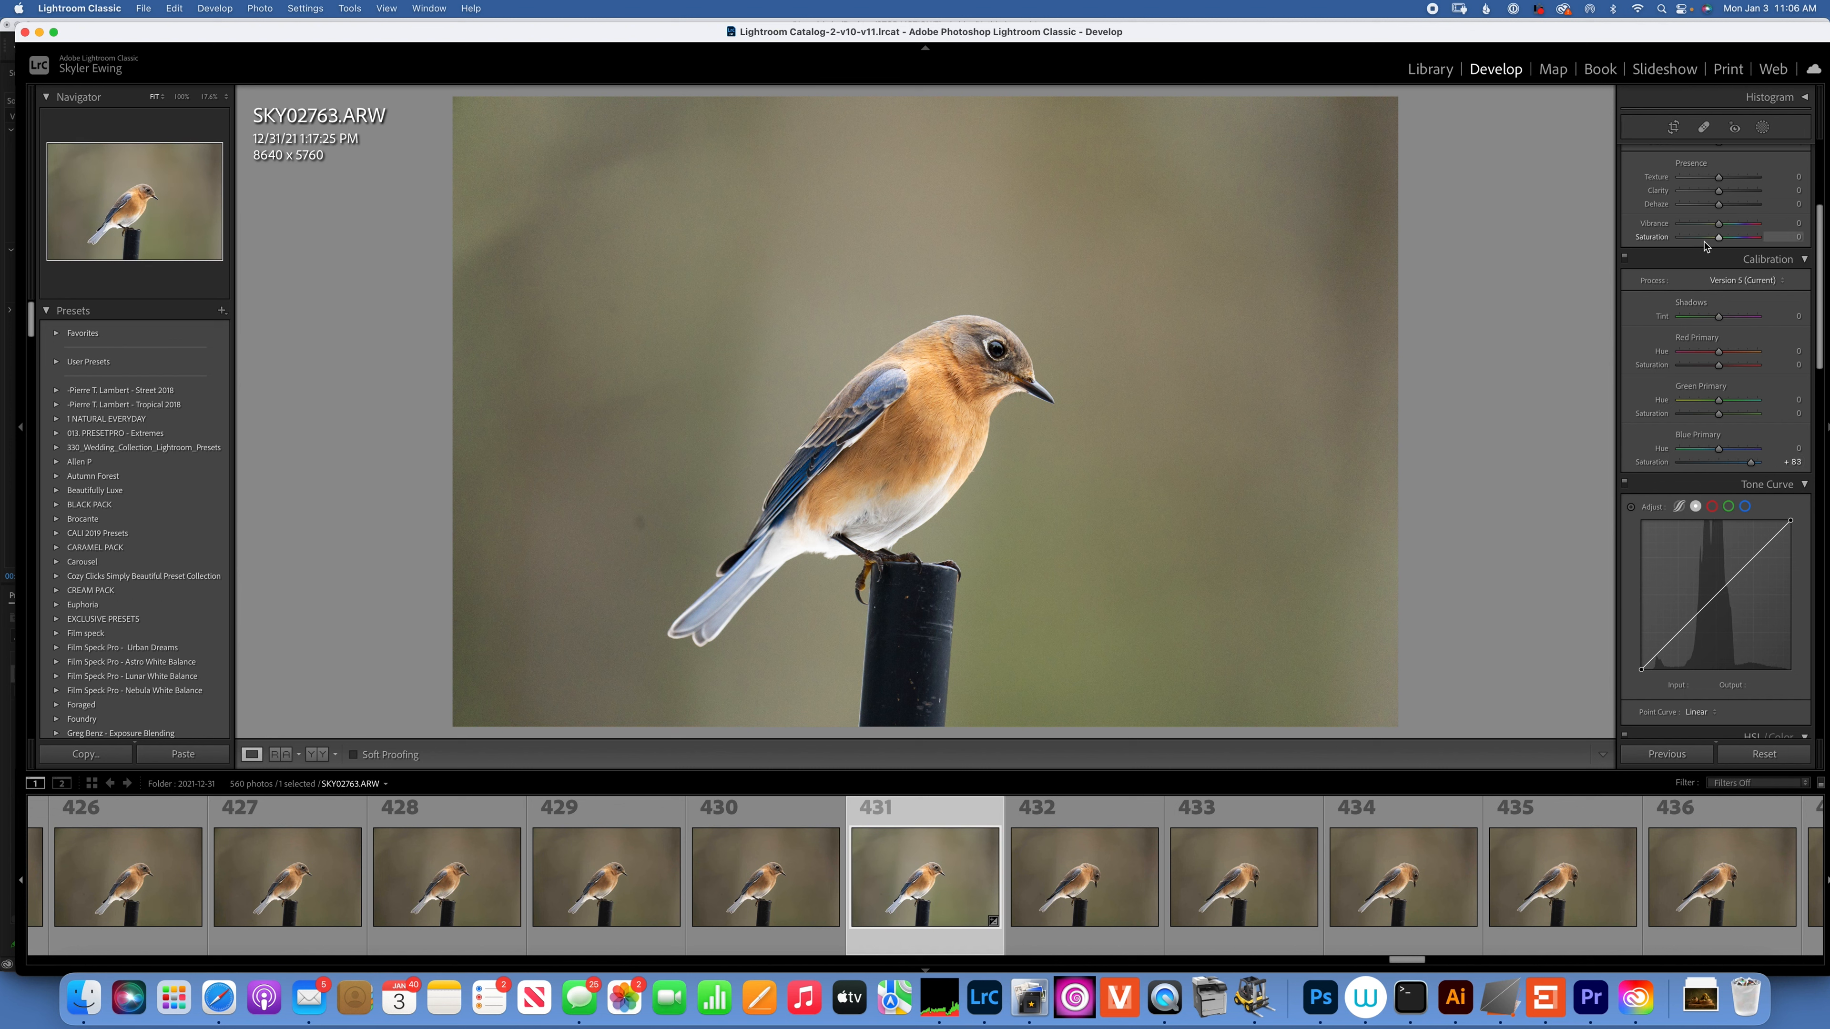
Set Highlights to -60, Shadows to +24, Whites to +4 and Blacks to -31, checking clipping for the whites and blacks
{"action": "scroll", "coordinate": [1707, 246], "scroll_direction": "up", "scroll_amount": 5}
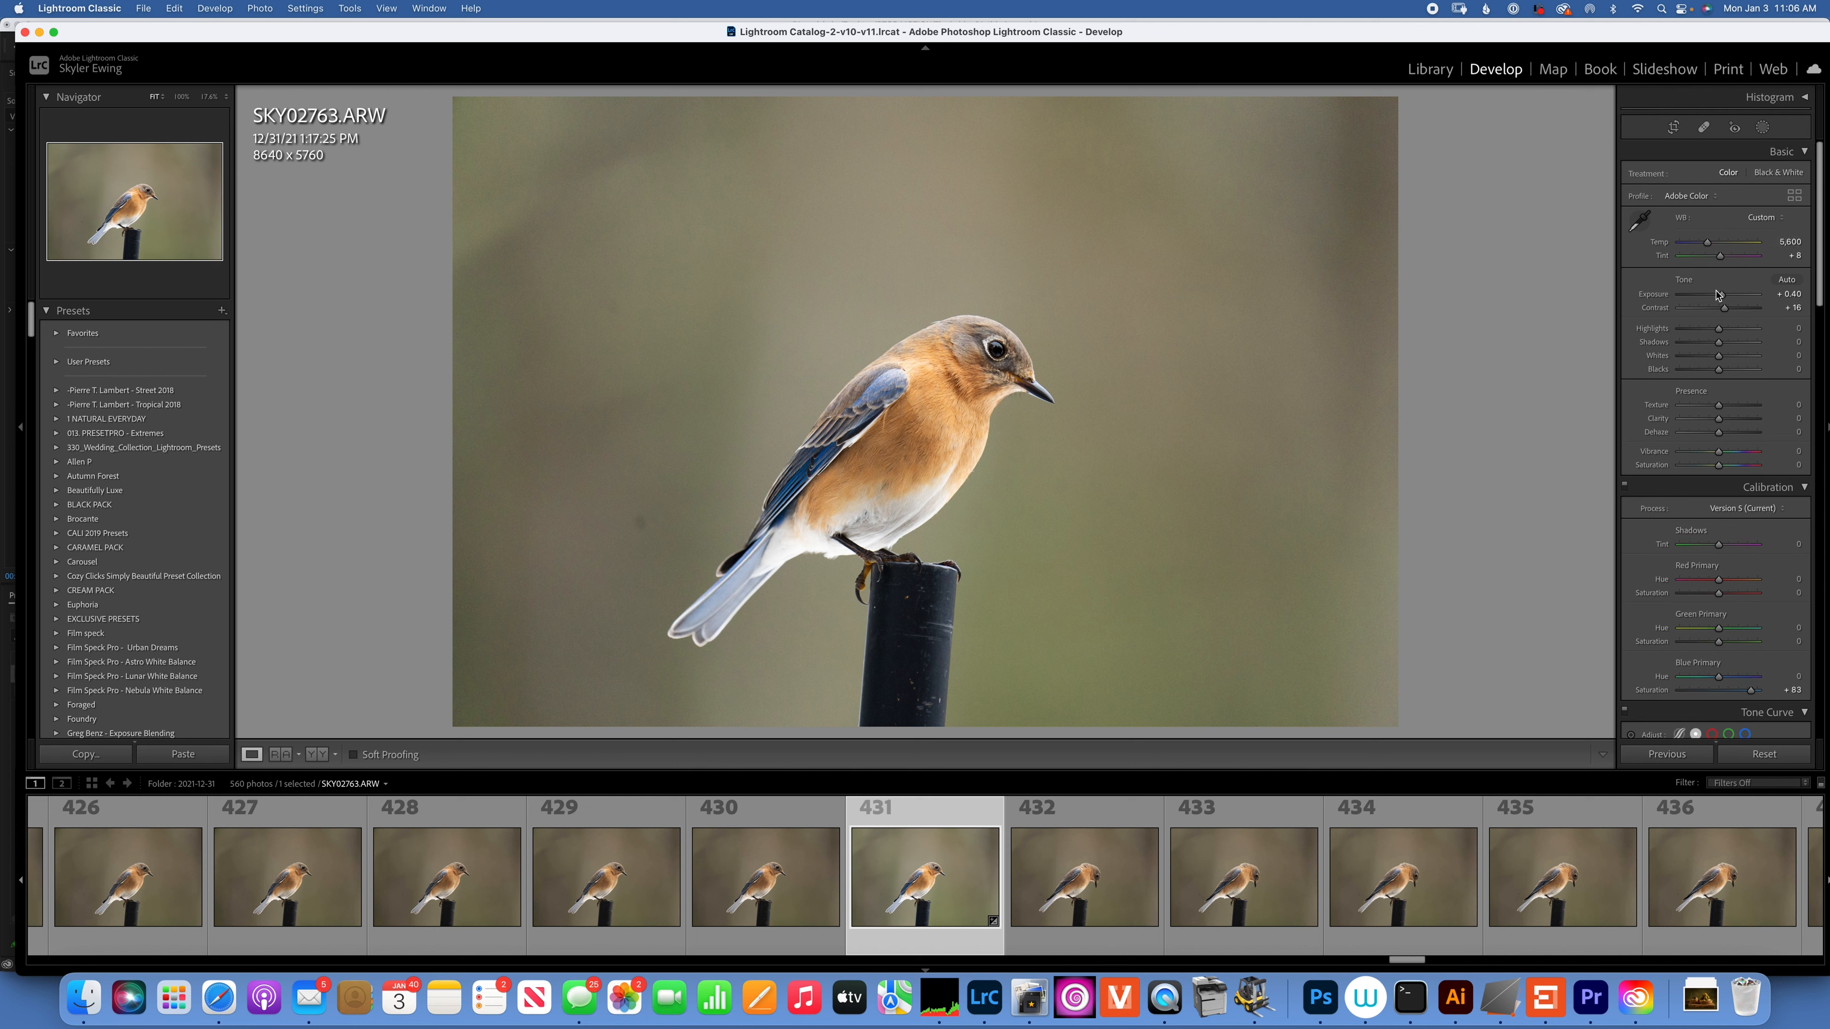
{"action": "mouse_move", "coordinate": [1719, 330]}
{"action": "left_mouse_down"}
{"action": "mouse_move", "coordinate": [1657, 333]}
{"action": "mouse_move", "coordinate": [1699, 339]}
{"action": "left_mouse_up"}
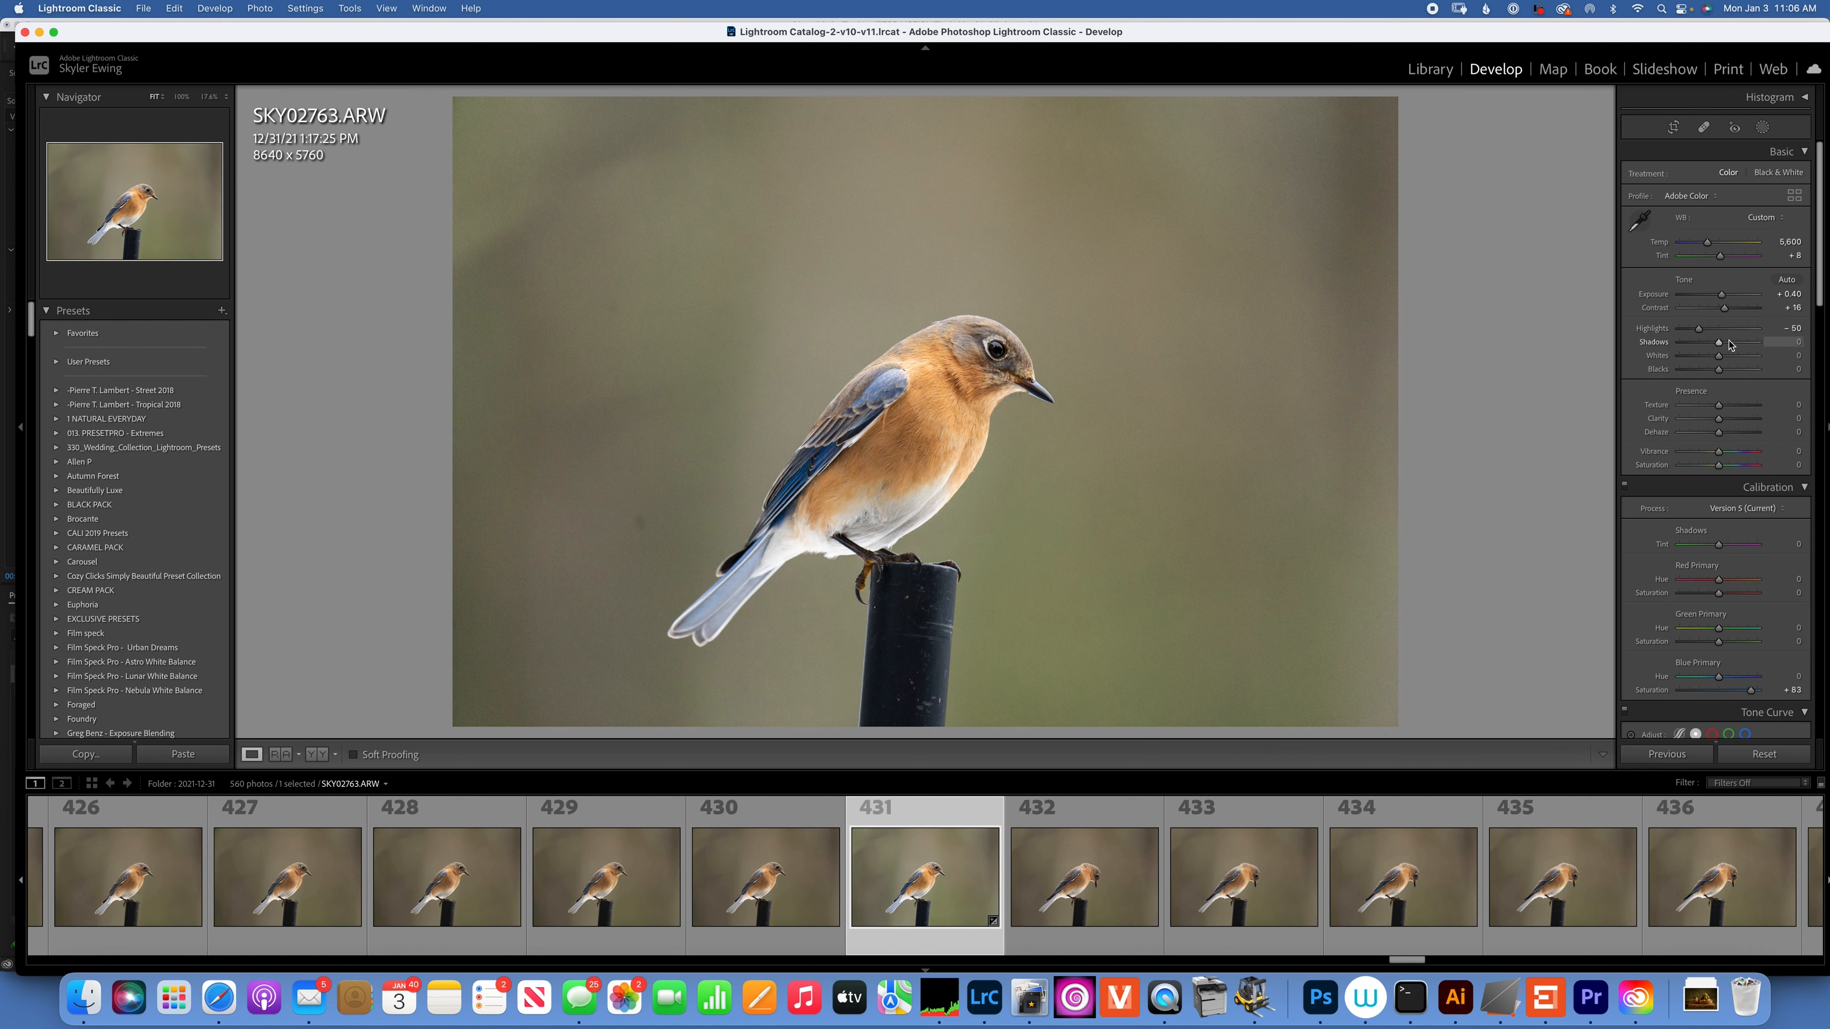
{"action": "left_click_drag", "start_coordinate": [1720, 346], "coordinate": [1727, 359]}
{"action": "key", "text": "alt"}
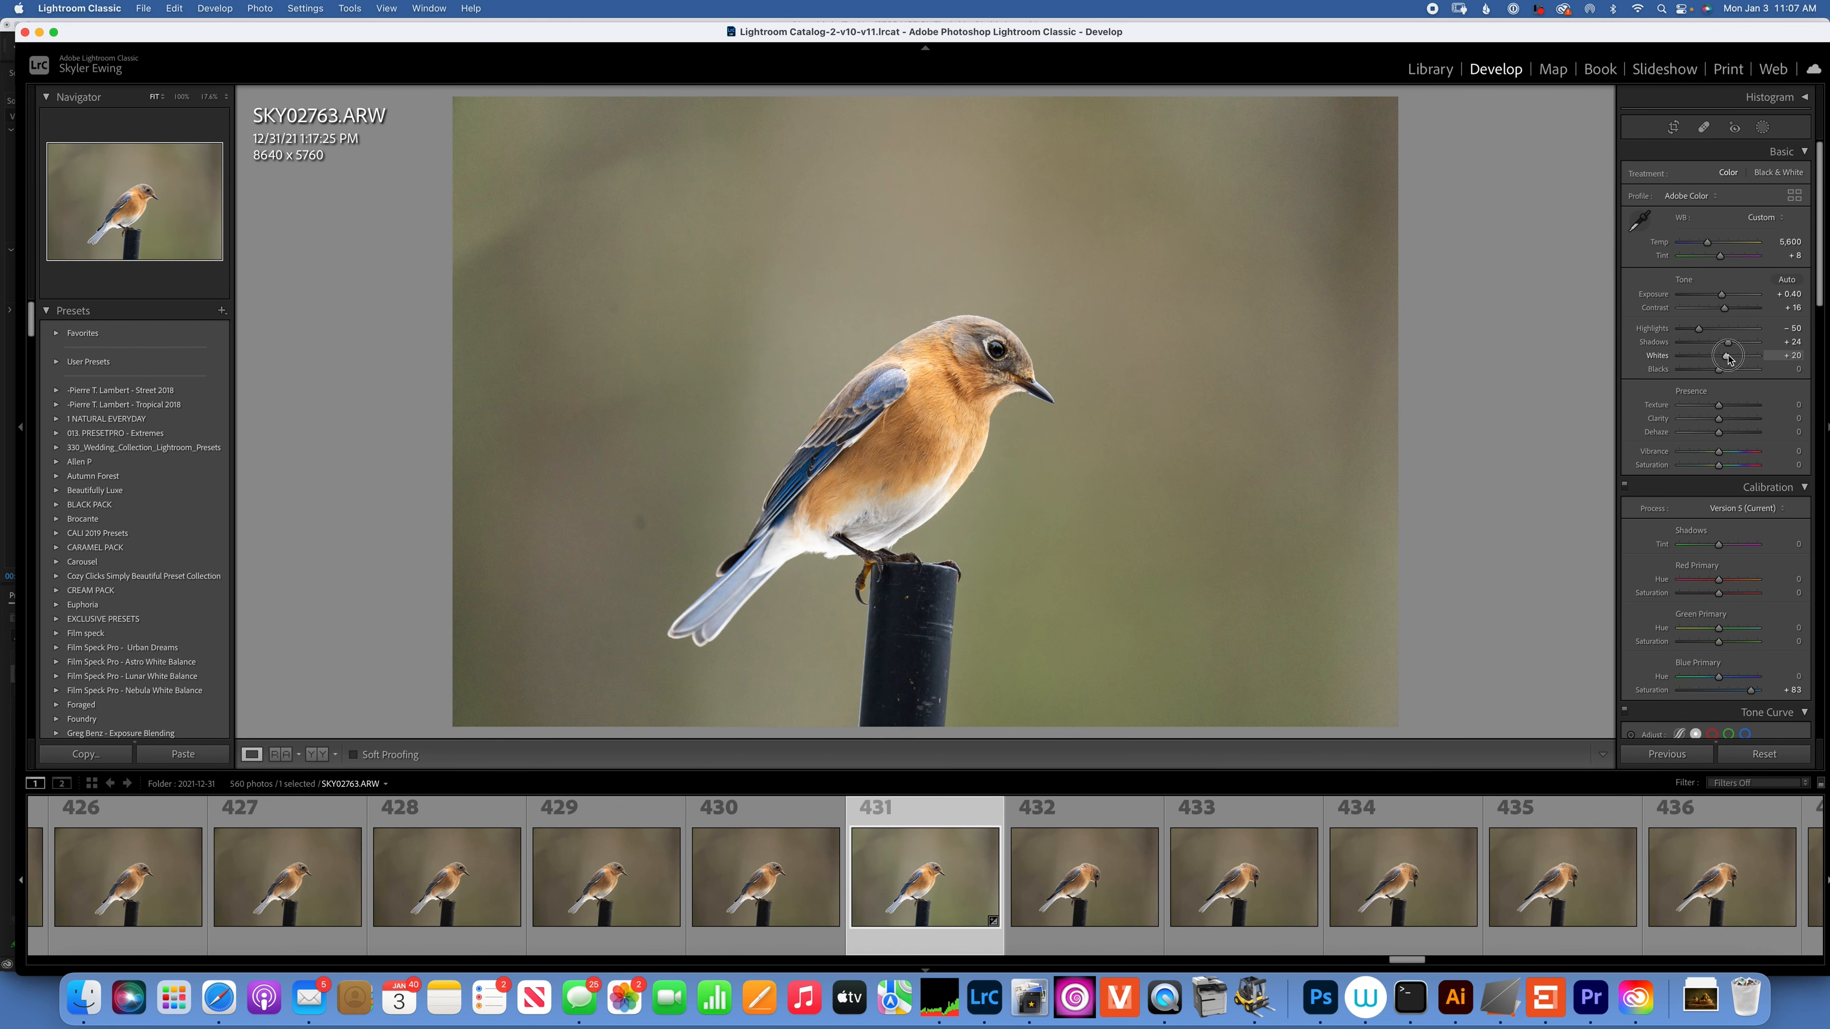
{"action": "key", "text": "alt"}
{"action": "left_click_drag", "start_coordinate": [1728, 358], "coordinate": [1708, 373]}
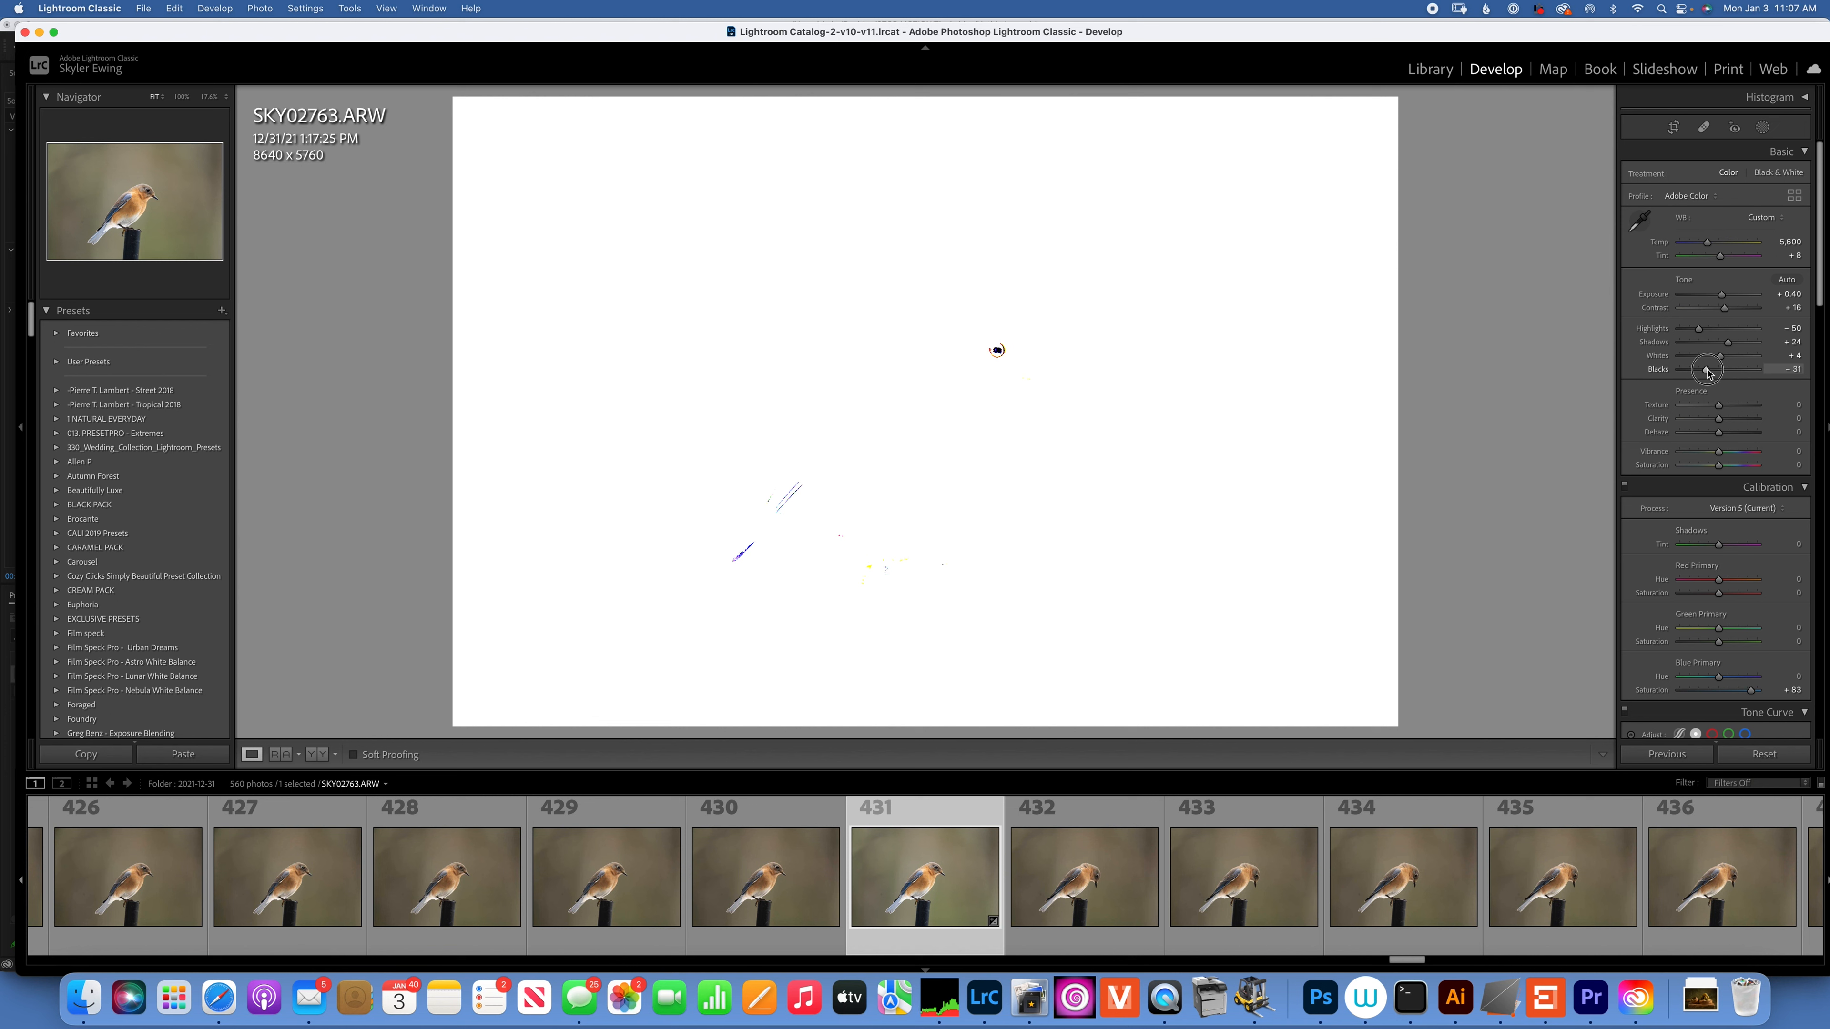
{"action": "left_click_drag", "start_coordinate": [1707, 373], "coordinate": [1707, 372]}
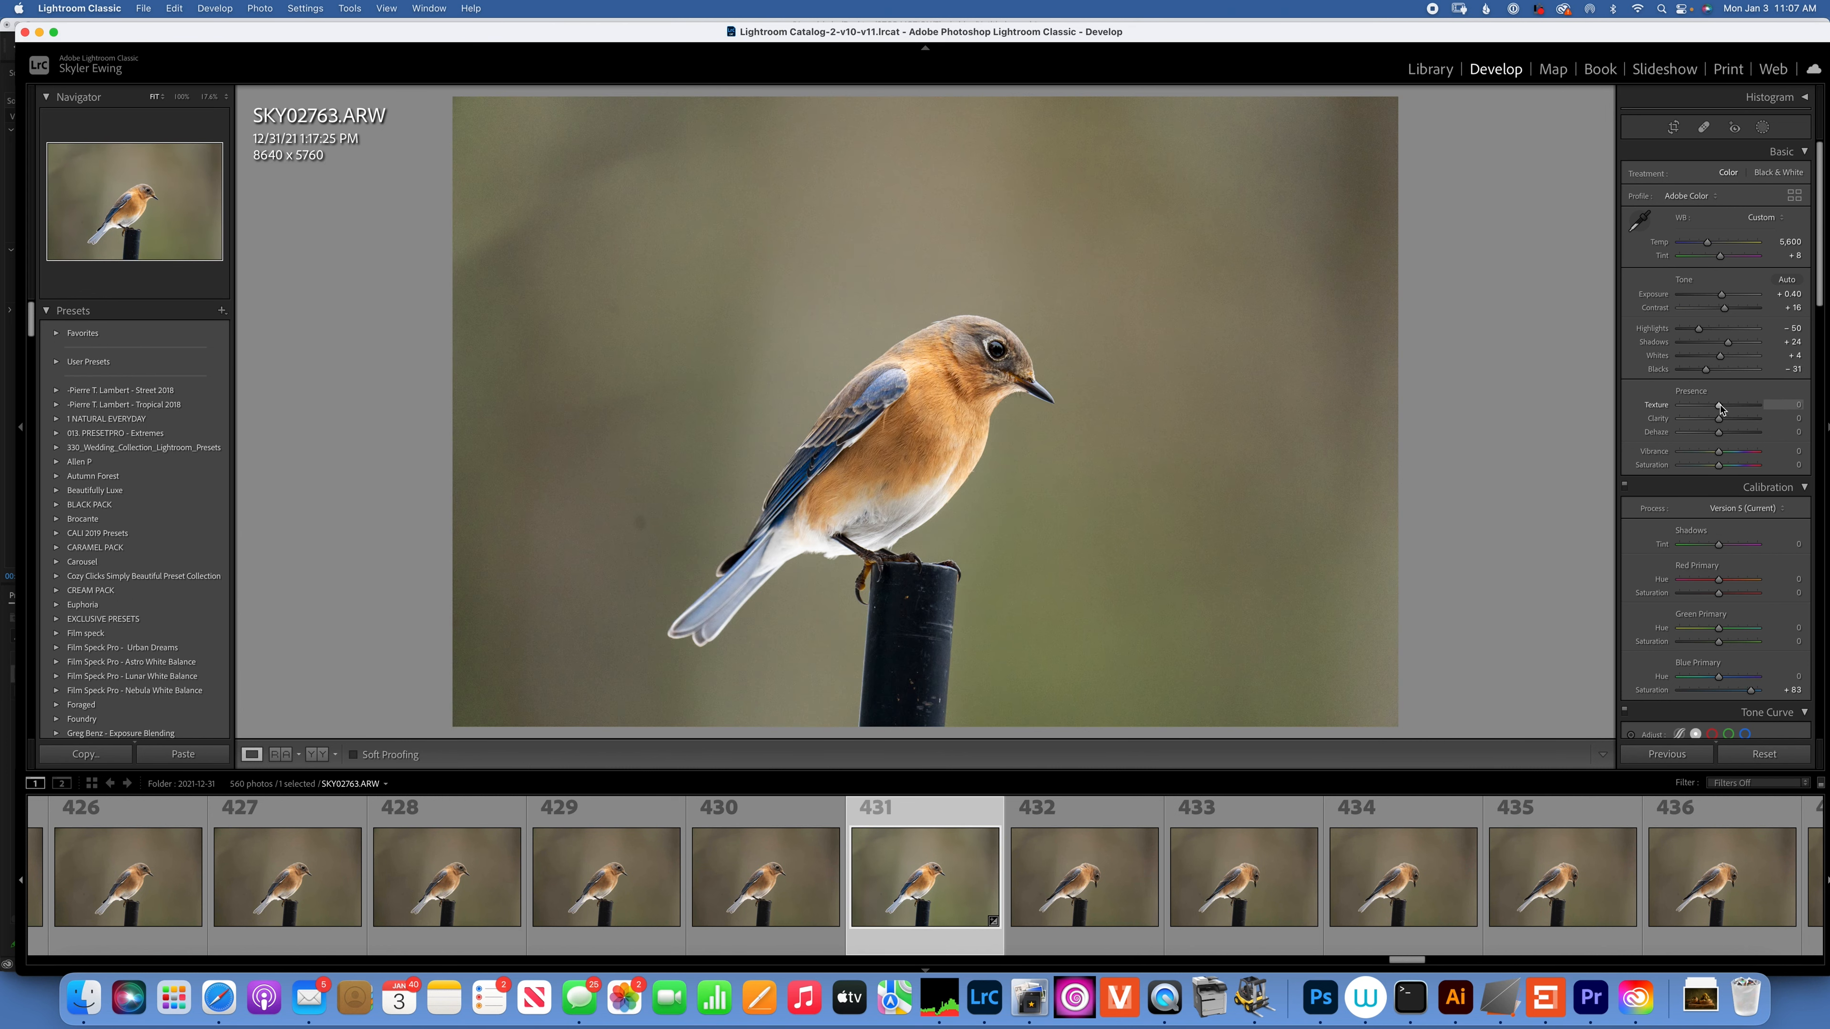
Slightly increase the photo's presence and color intensity with Texture, Clarity and Vibrance
{"action": "left_click_drag", "start_coordinate": [1721, 409], "coordinate": [1727, 425]}
{"action": "left_click_drag", "start_coordinate": [1727, 453], "coordinate": [1719, 467]}
Set the sharpening Masking amount to 89 in the detail adjustments
{"action": "scroll", "coordinate": [1711, 505], "scroll_direction": "down", "scroll_amount": 10}
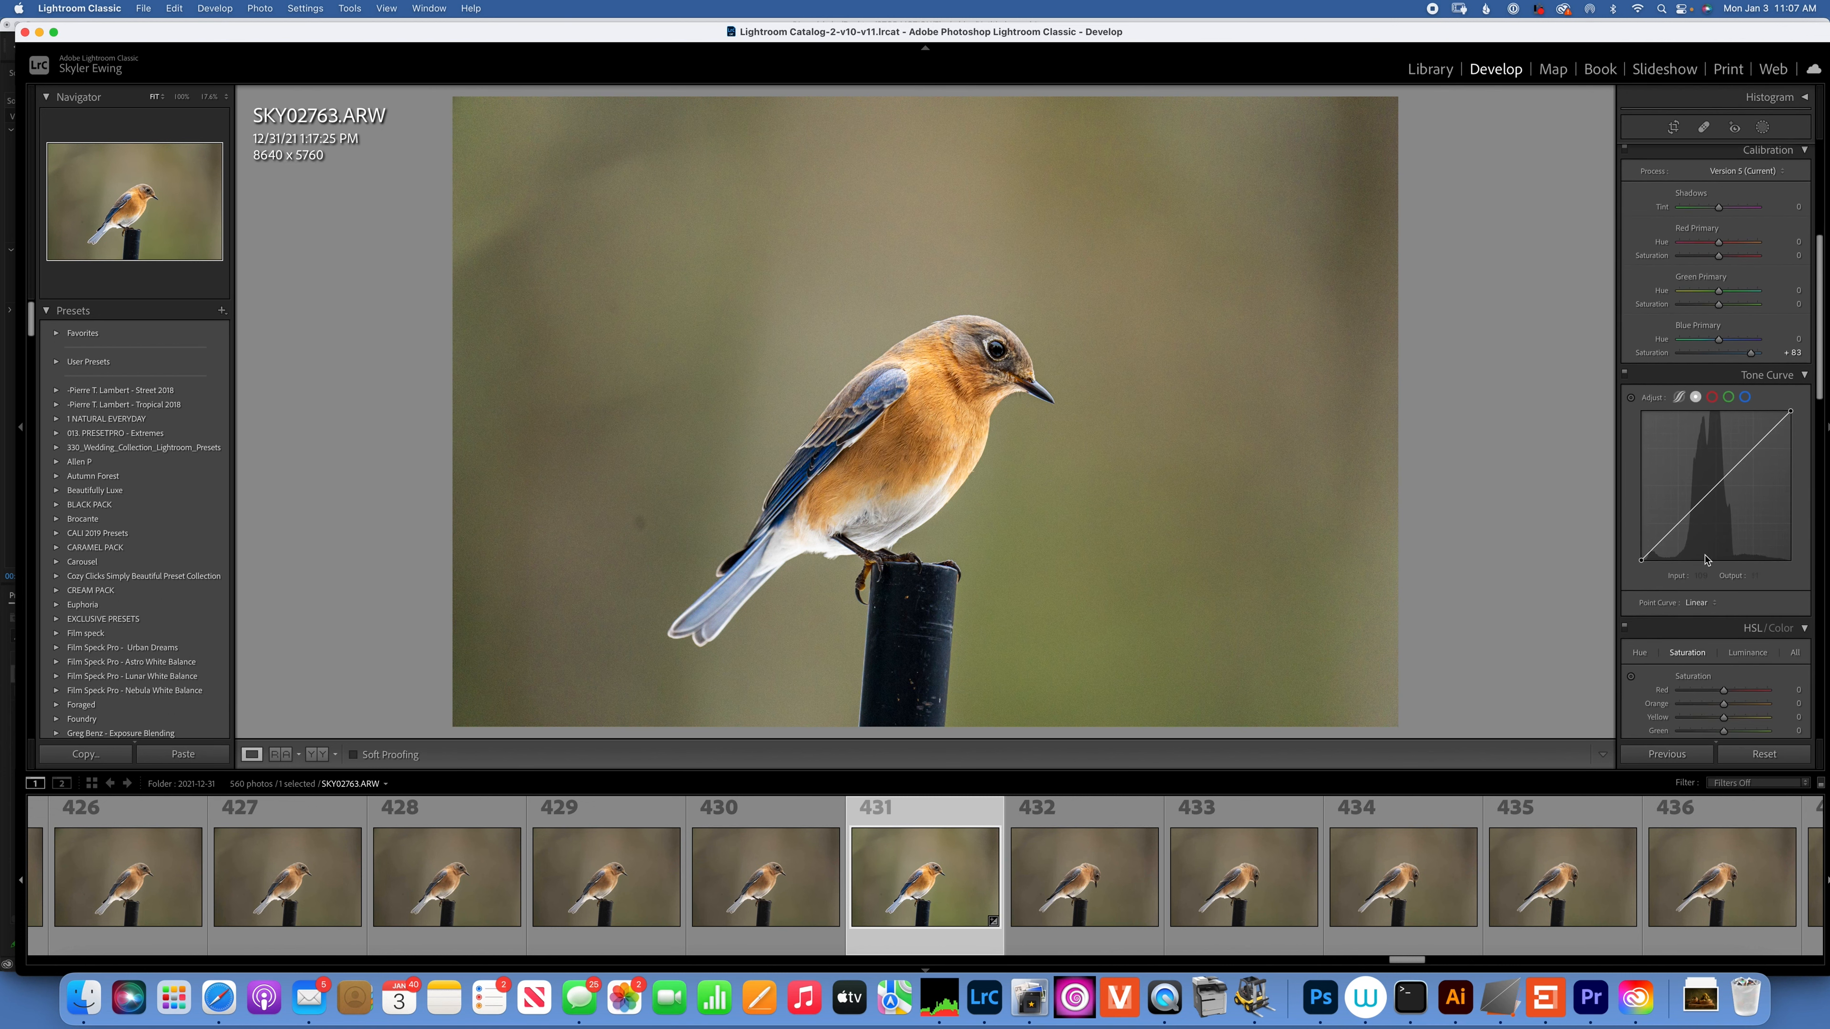
{"action": "scroll", "coordinate": [1705, 560], "scroll_direction": "down", "scroll_amount": 8}
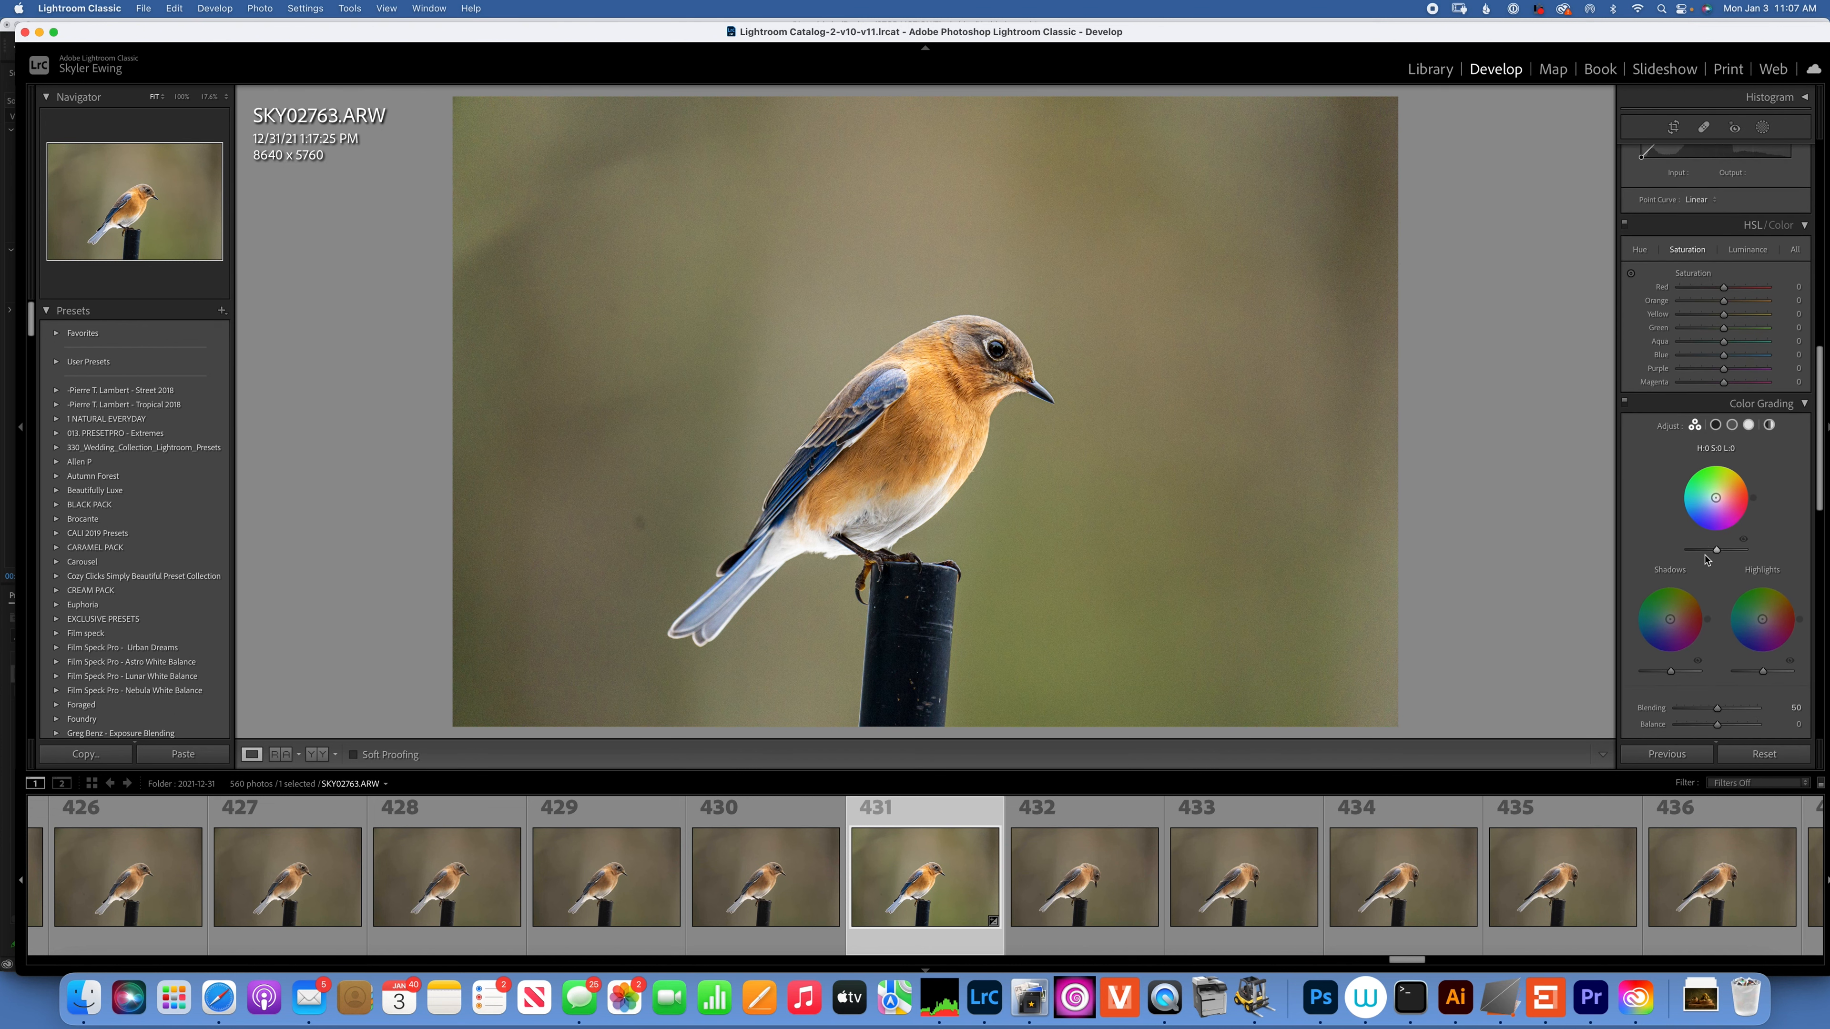
{"action": "scroll", "coordinate": [1704, 559], "scroll_direction": "down", "scroll_amount": 7}
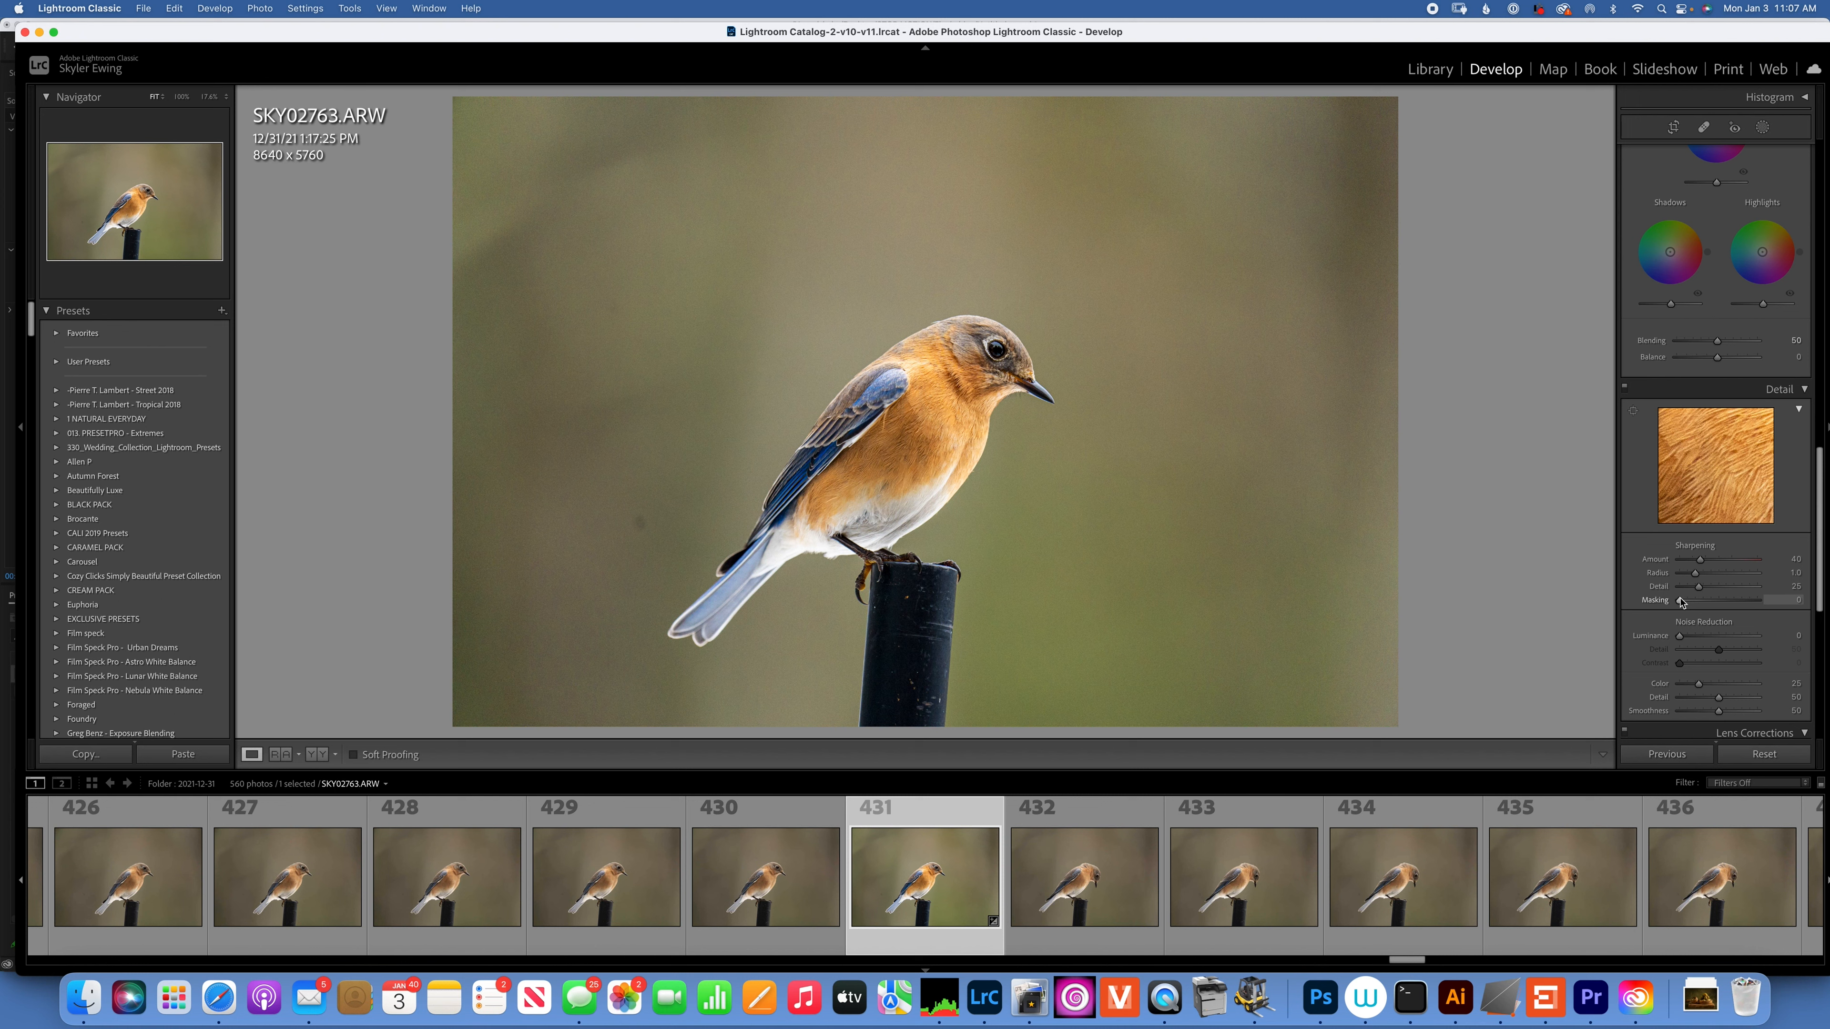
{"action": "left_click_drag", "start_coordinate": [1681, 602], "coordinate": [1751, 607]}
Enable Remove Chromatic Aberration in the lens corrections and open the photo in Photoshop for further editing
{"action": "scroll", "coordinate": [1726, 609], "scroll_direction": "down", "scroll_amount": 5}
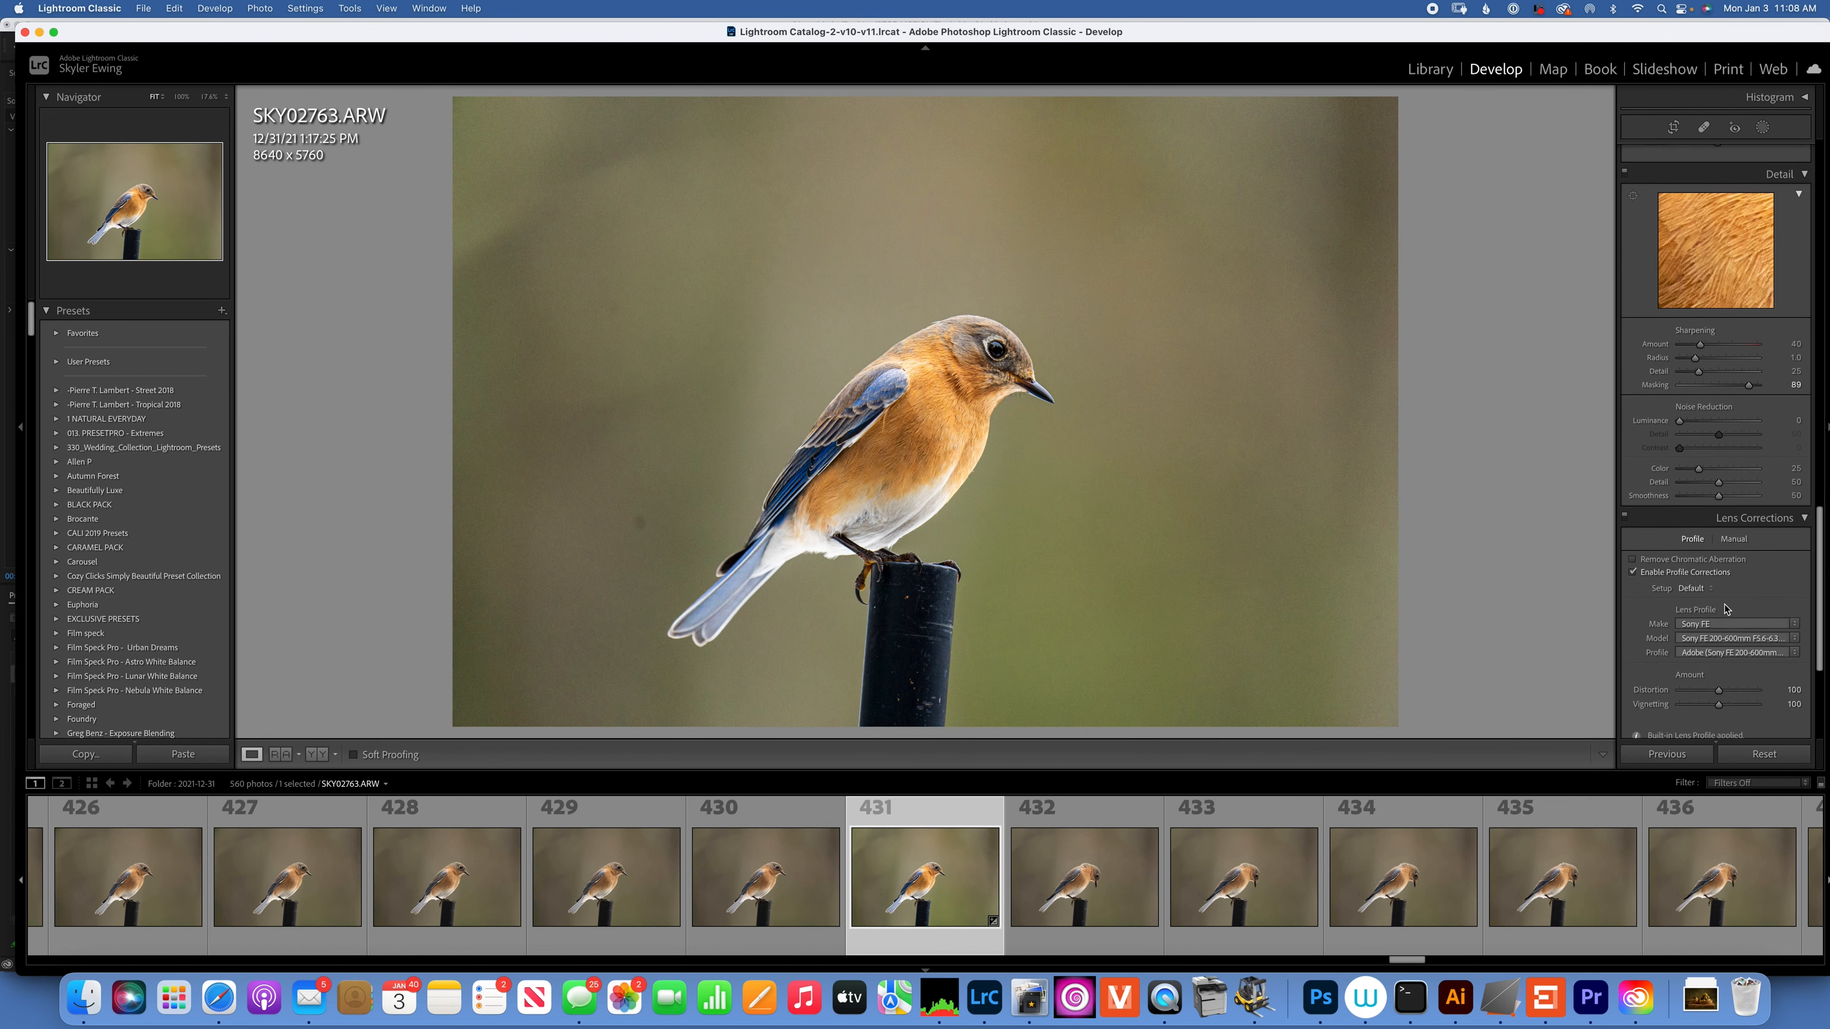
{"action": "scroll", "coordinate": [1726, 609], "scroll_direction": "down", "scroll_amount": 3}
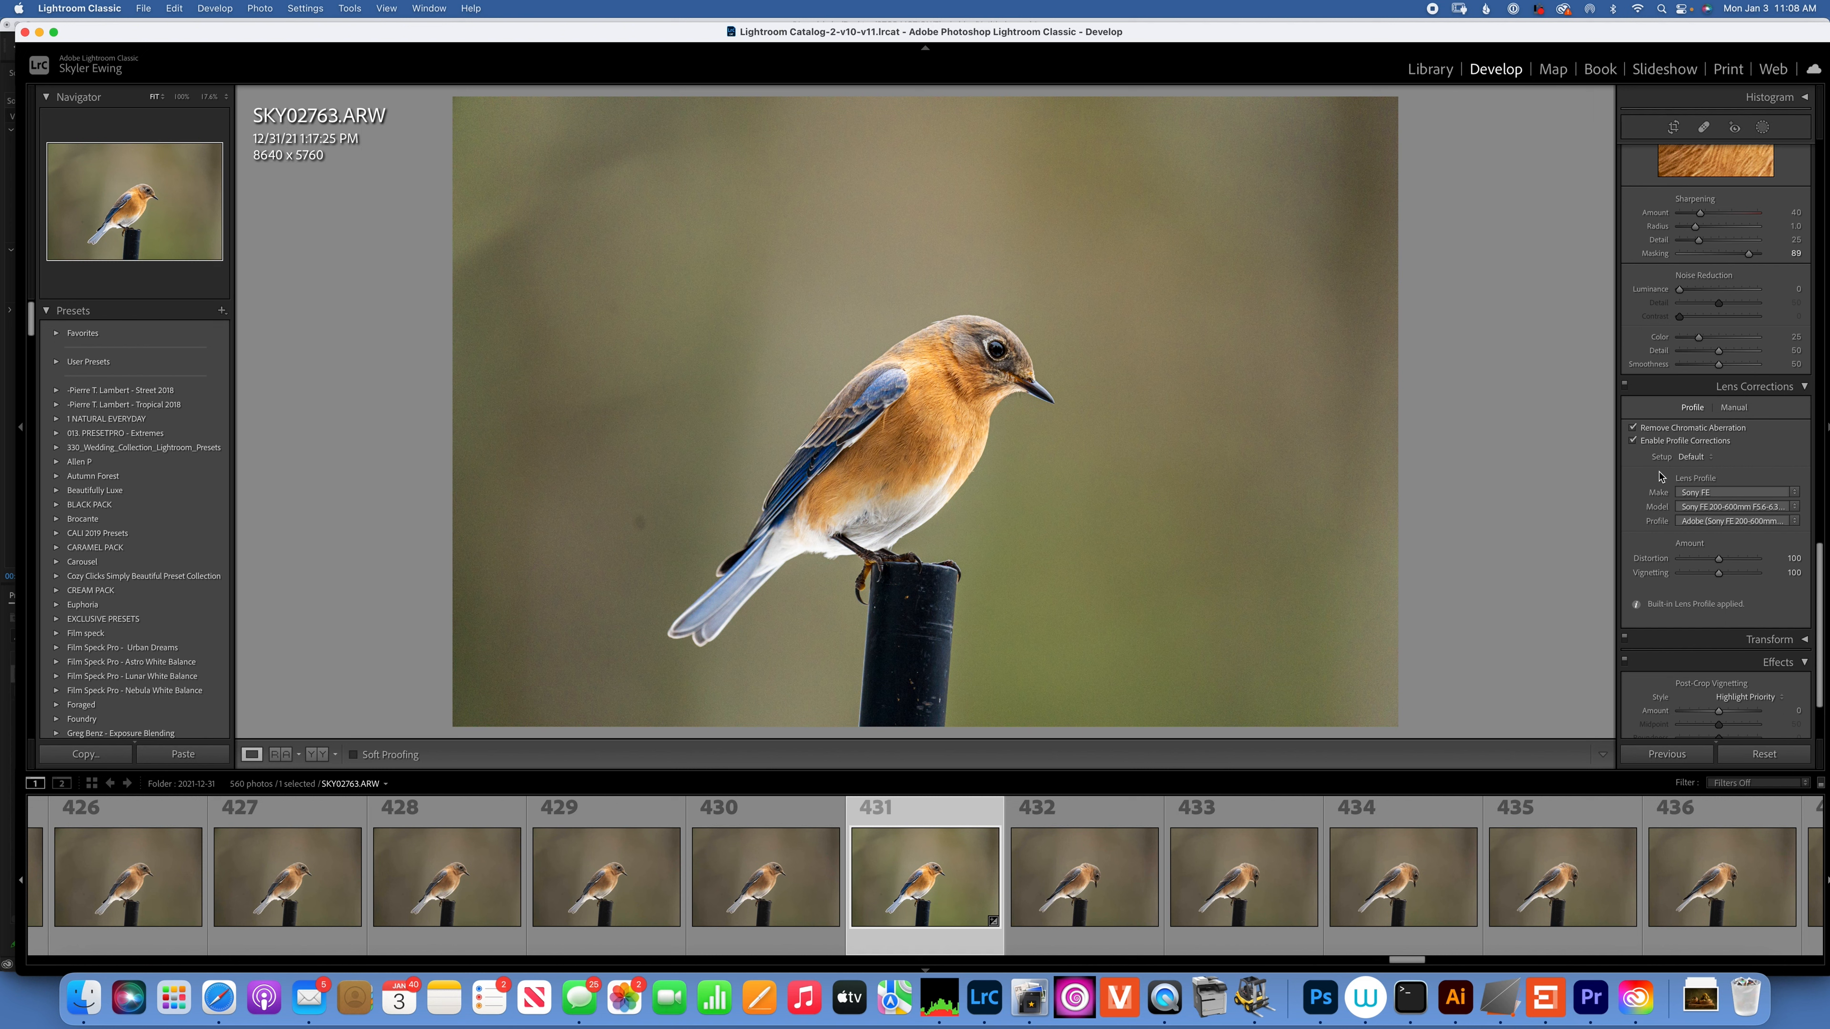
{"action": "scroll", "coordinate": [1659, 477], "scroll_direction": "down", "scroll_amount": 3}
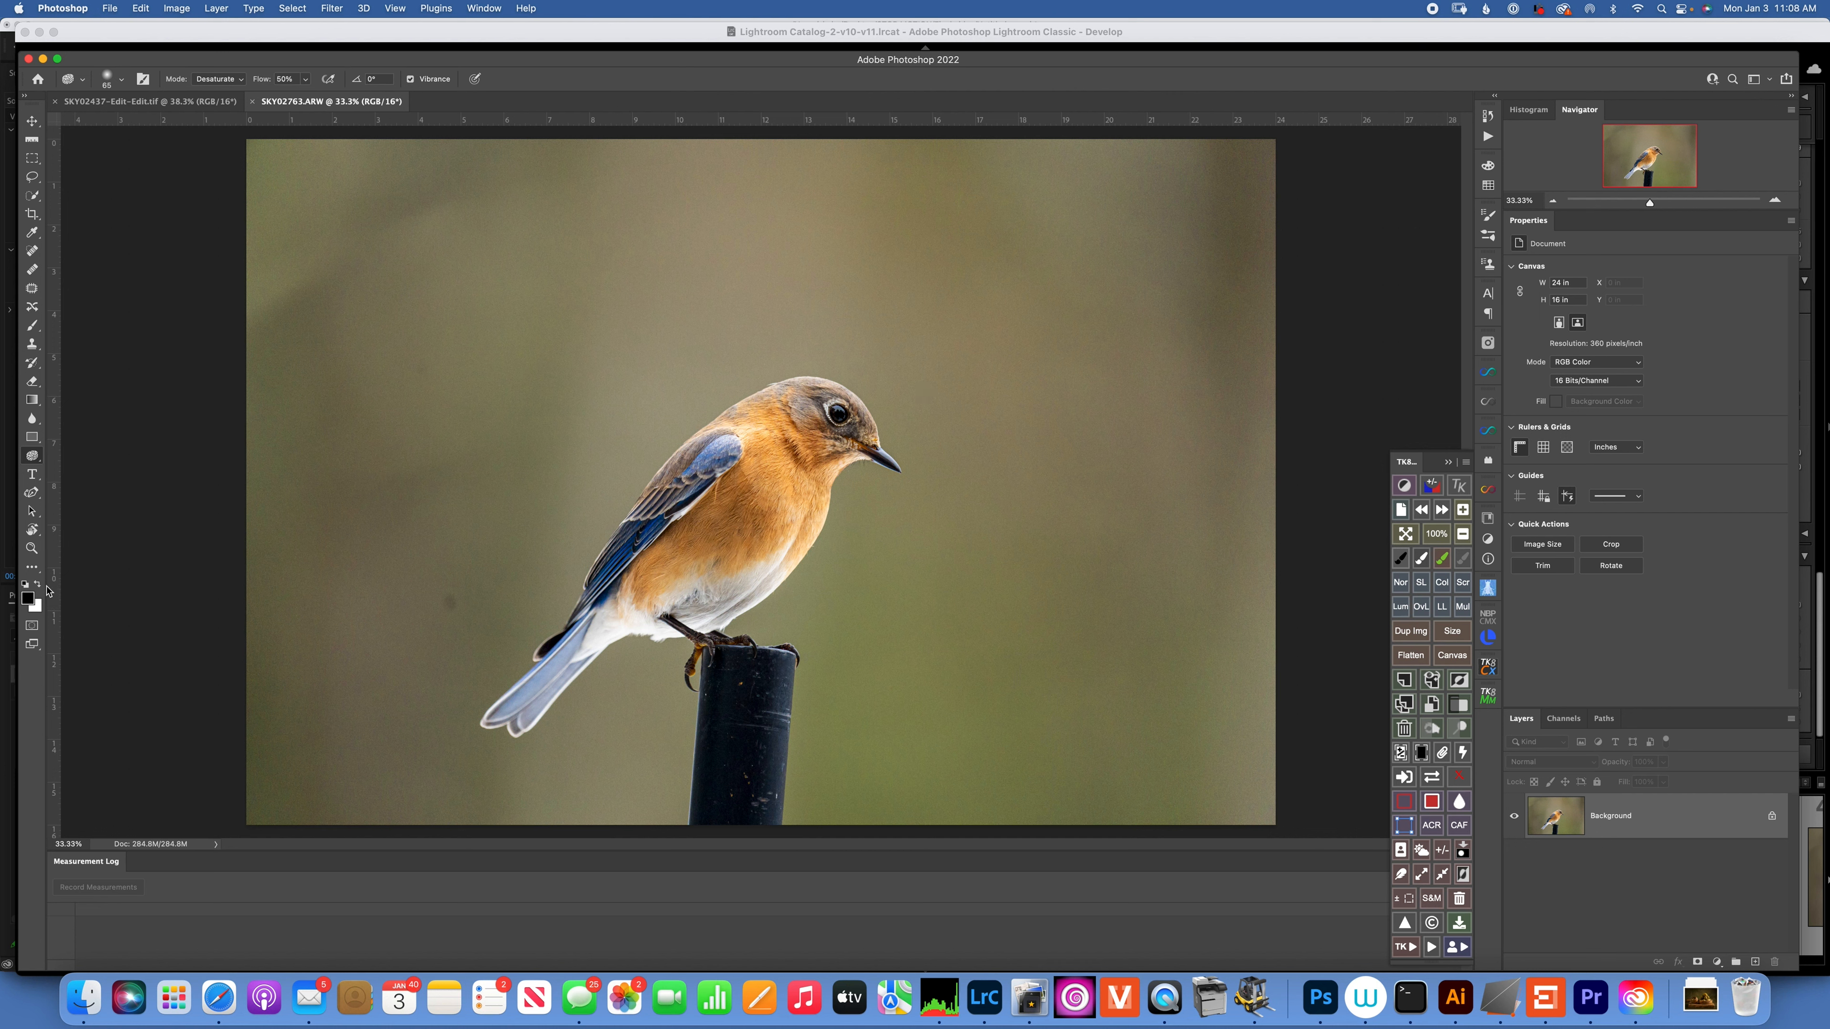
Remove the dark spot in the background beside the bird's tail with the Spot Healing Brush
{"action": "left_click", "coordinate": [32, 250]}
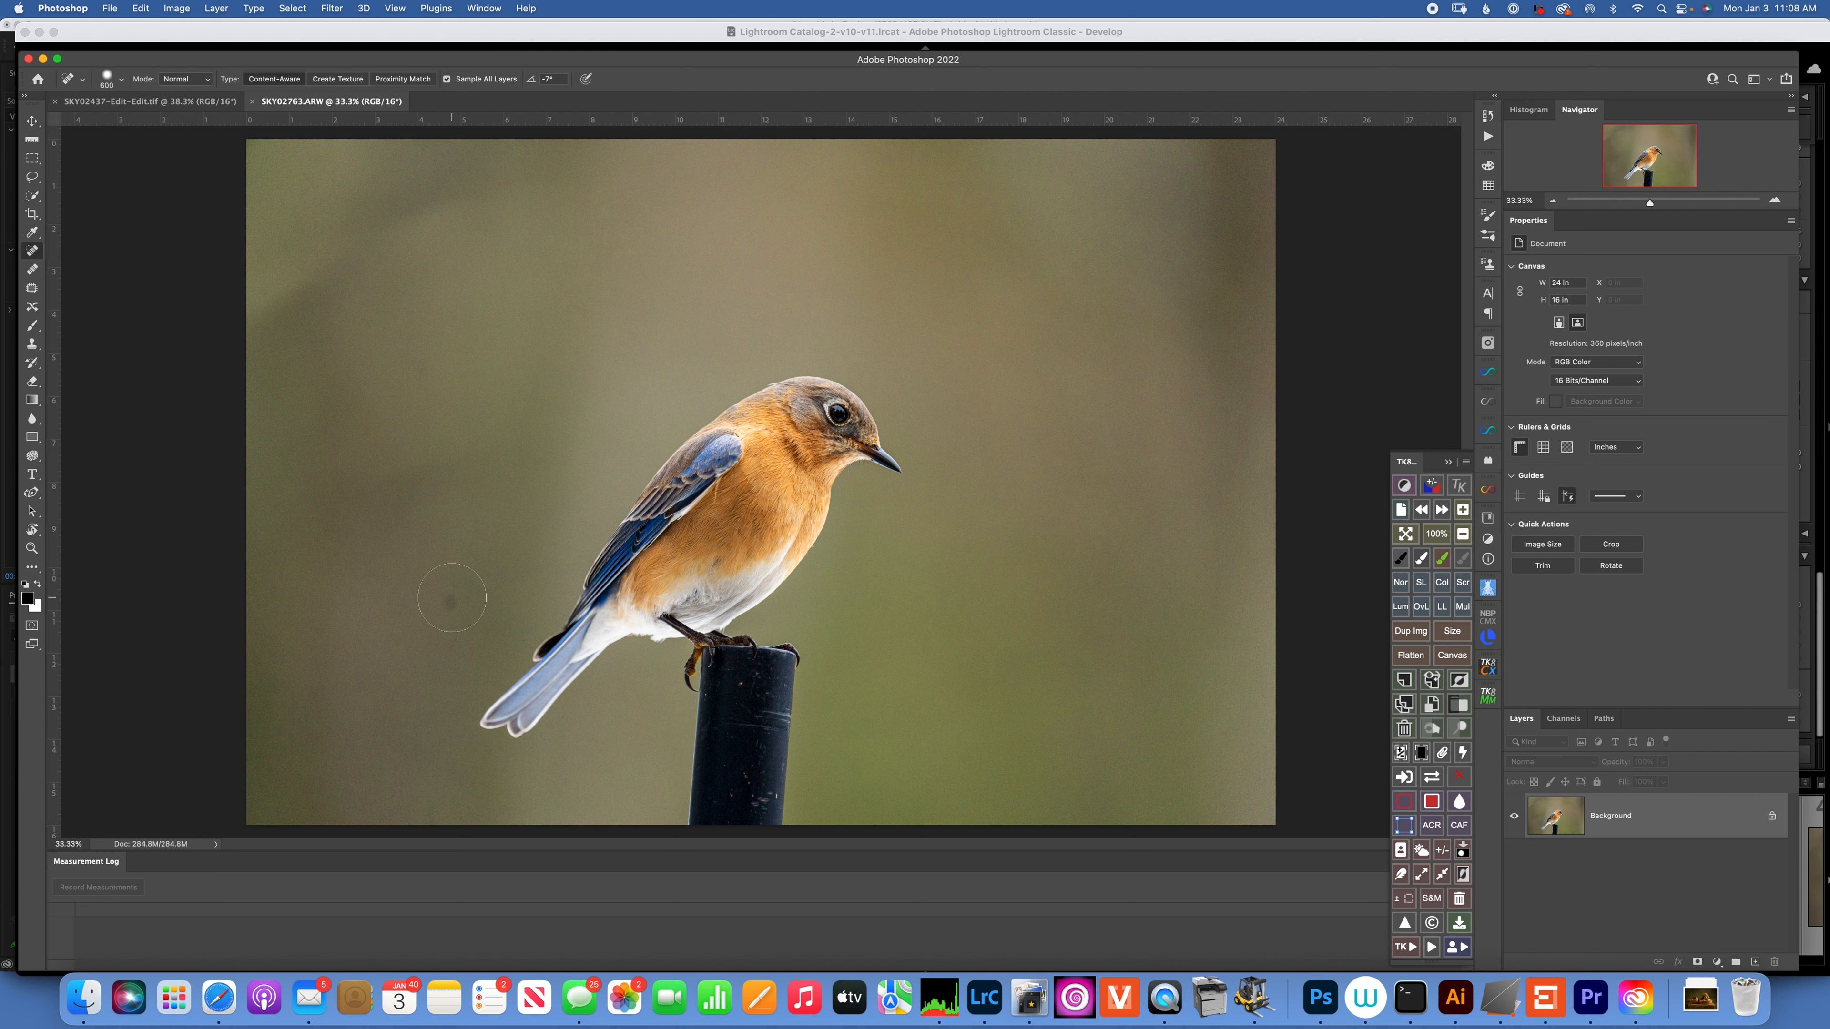
{"action": "left_click", "coordinate": [451, 598]}
Crop the photo to a 5:4 landscape frame about 17.5 by 14 in, keeping the whole bird and the top of the post
{"action": "left_click", "coordinate": [30, 214]}
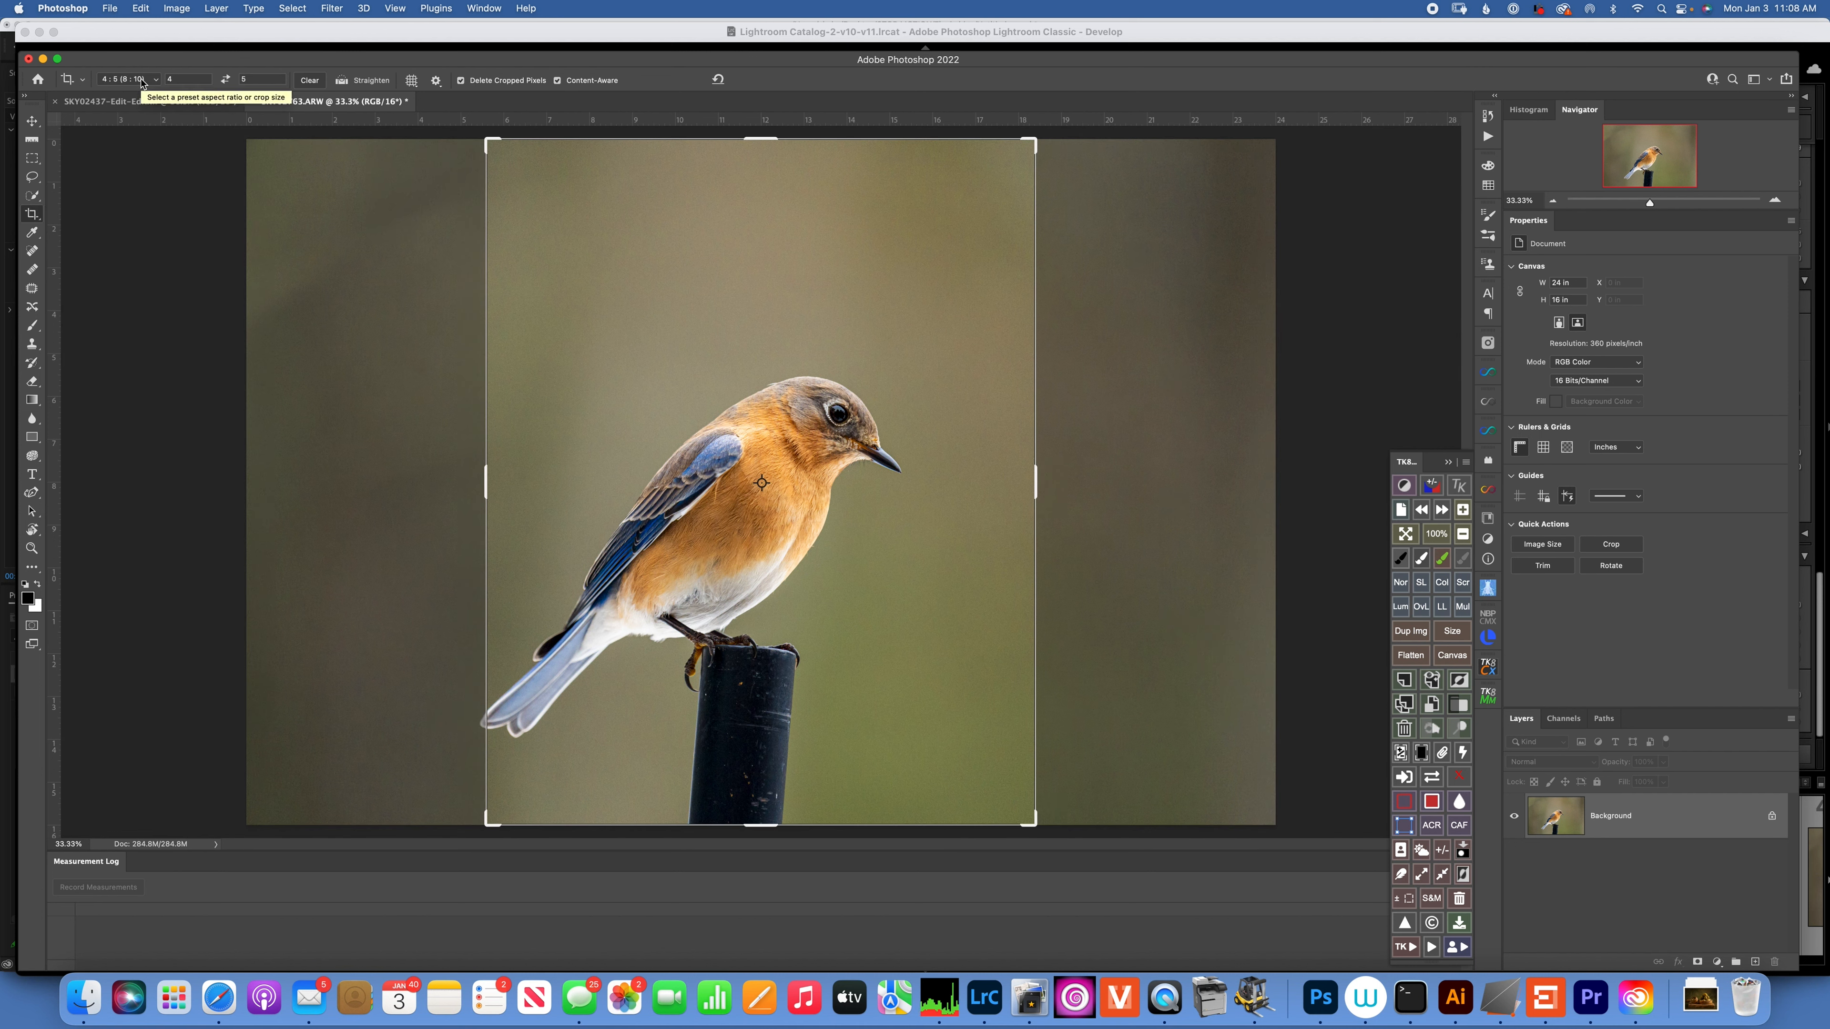
{"action": "left_click_drag", "start_coordinate": [1035, 137], "coordinate": [1132, 182]}
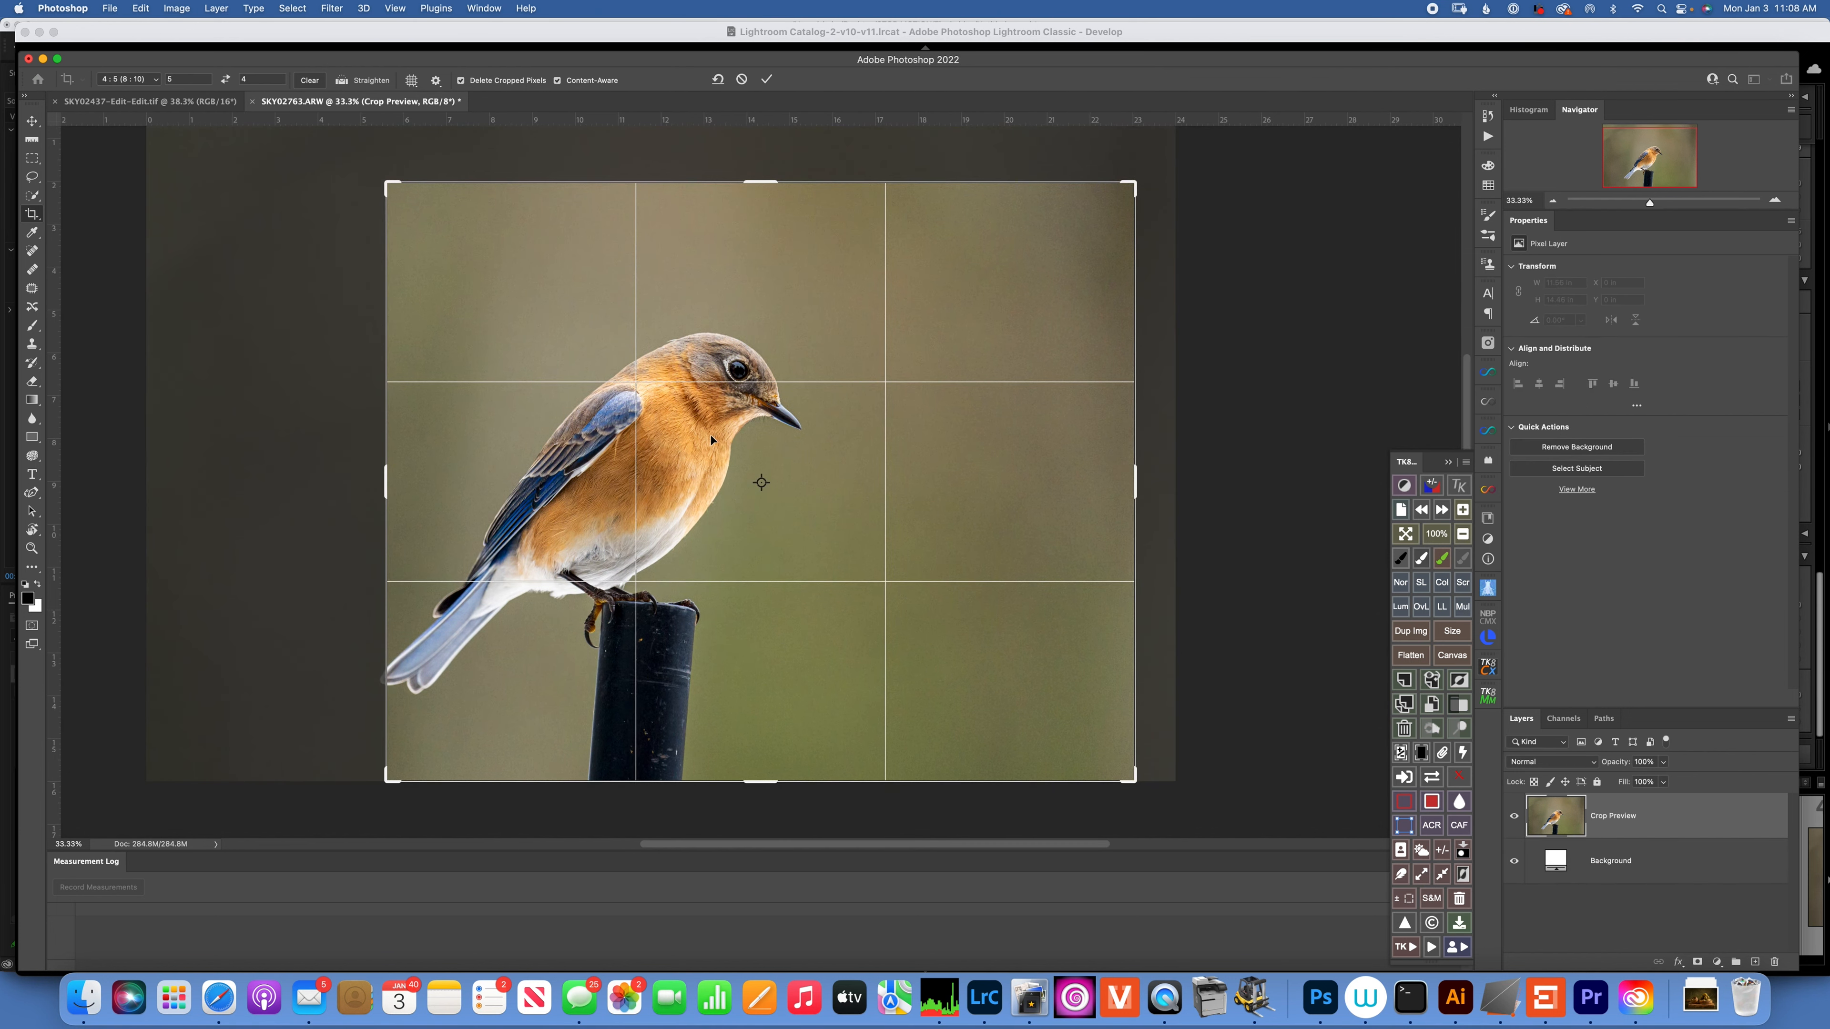
{"action": "left_click_drag", "start_coordinate": [711, 439], "coordinate": [772, 445]}
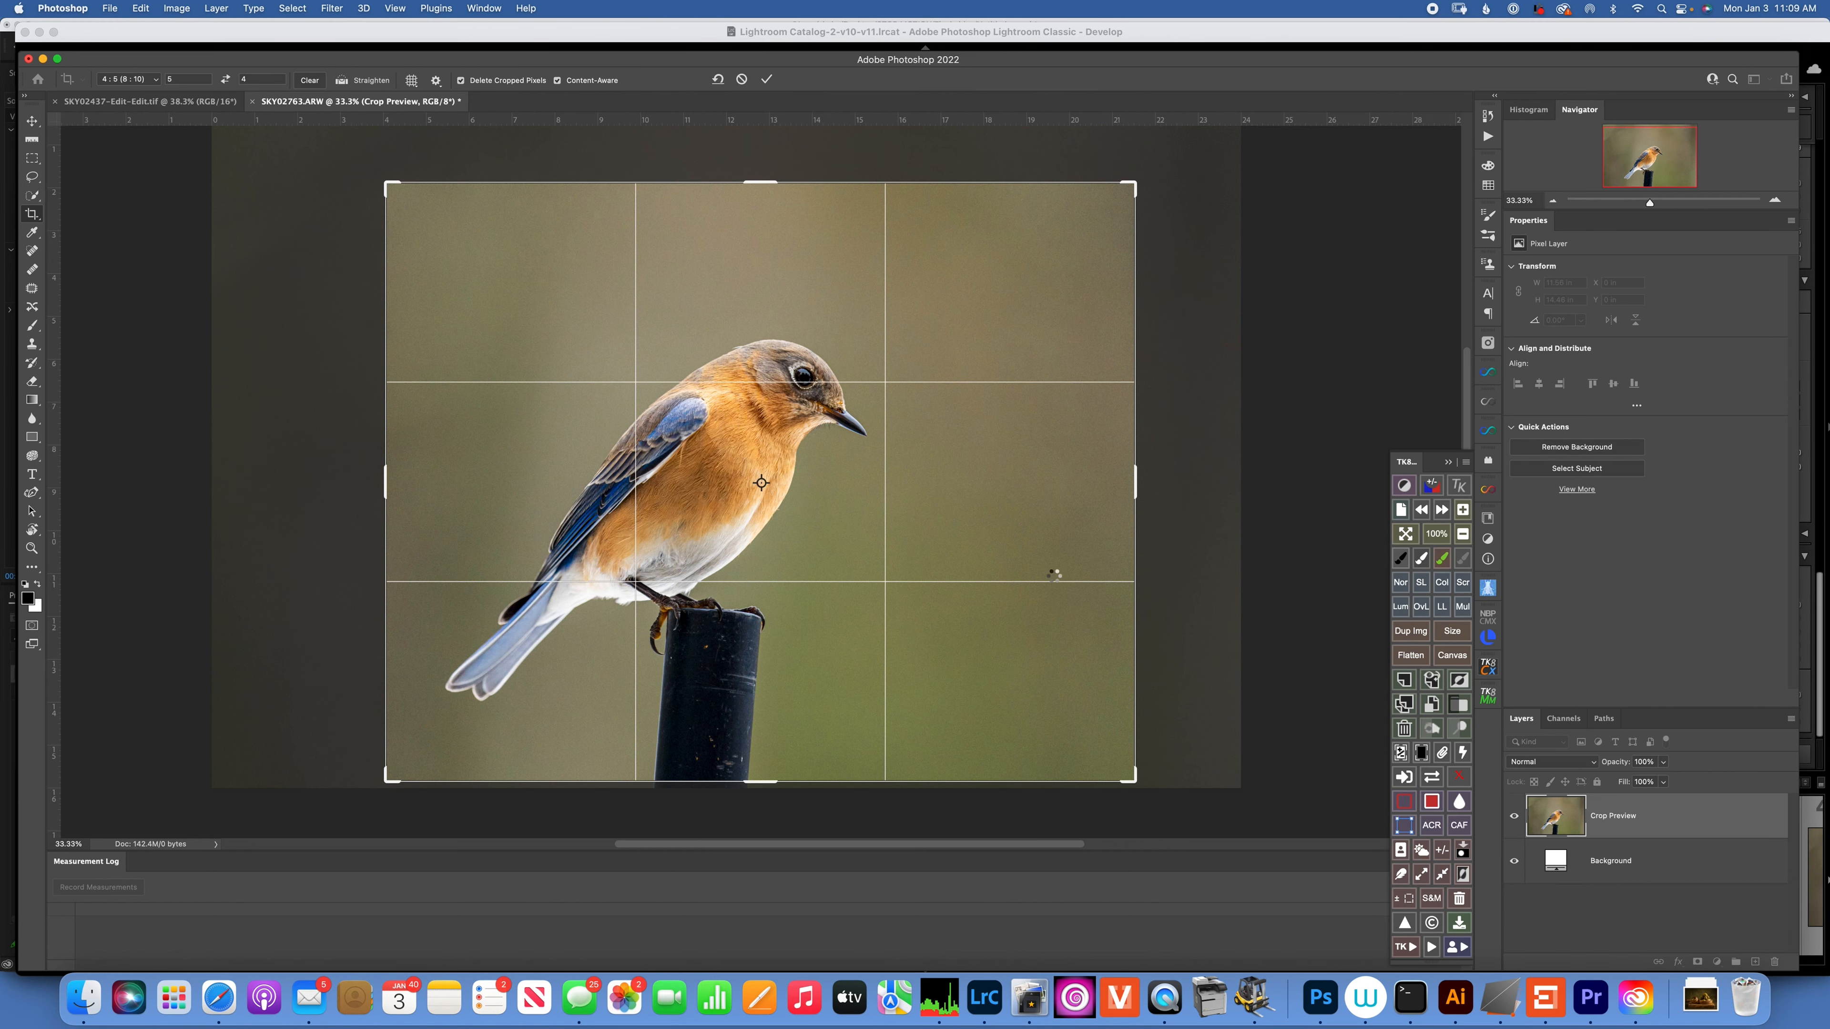
{"action": "key", "text": "Return"}
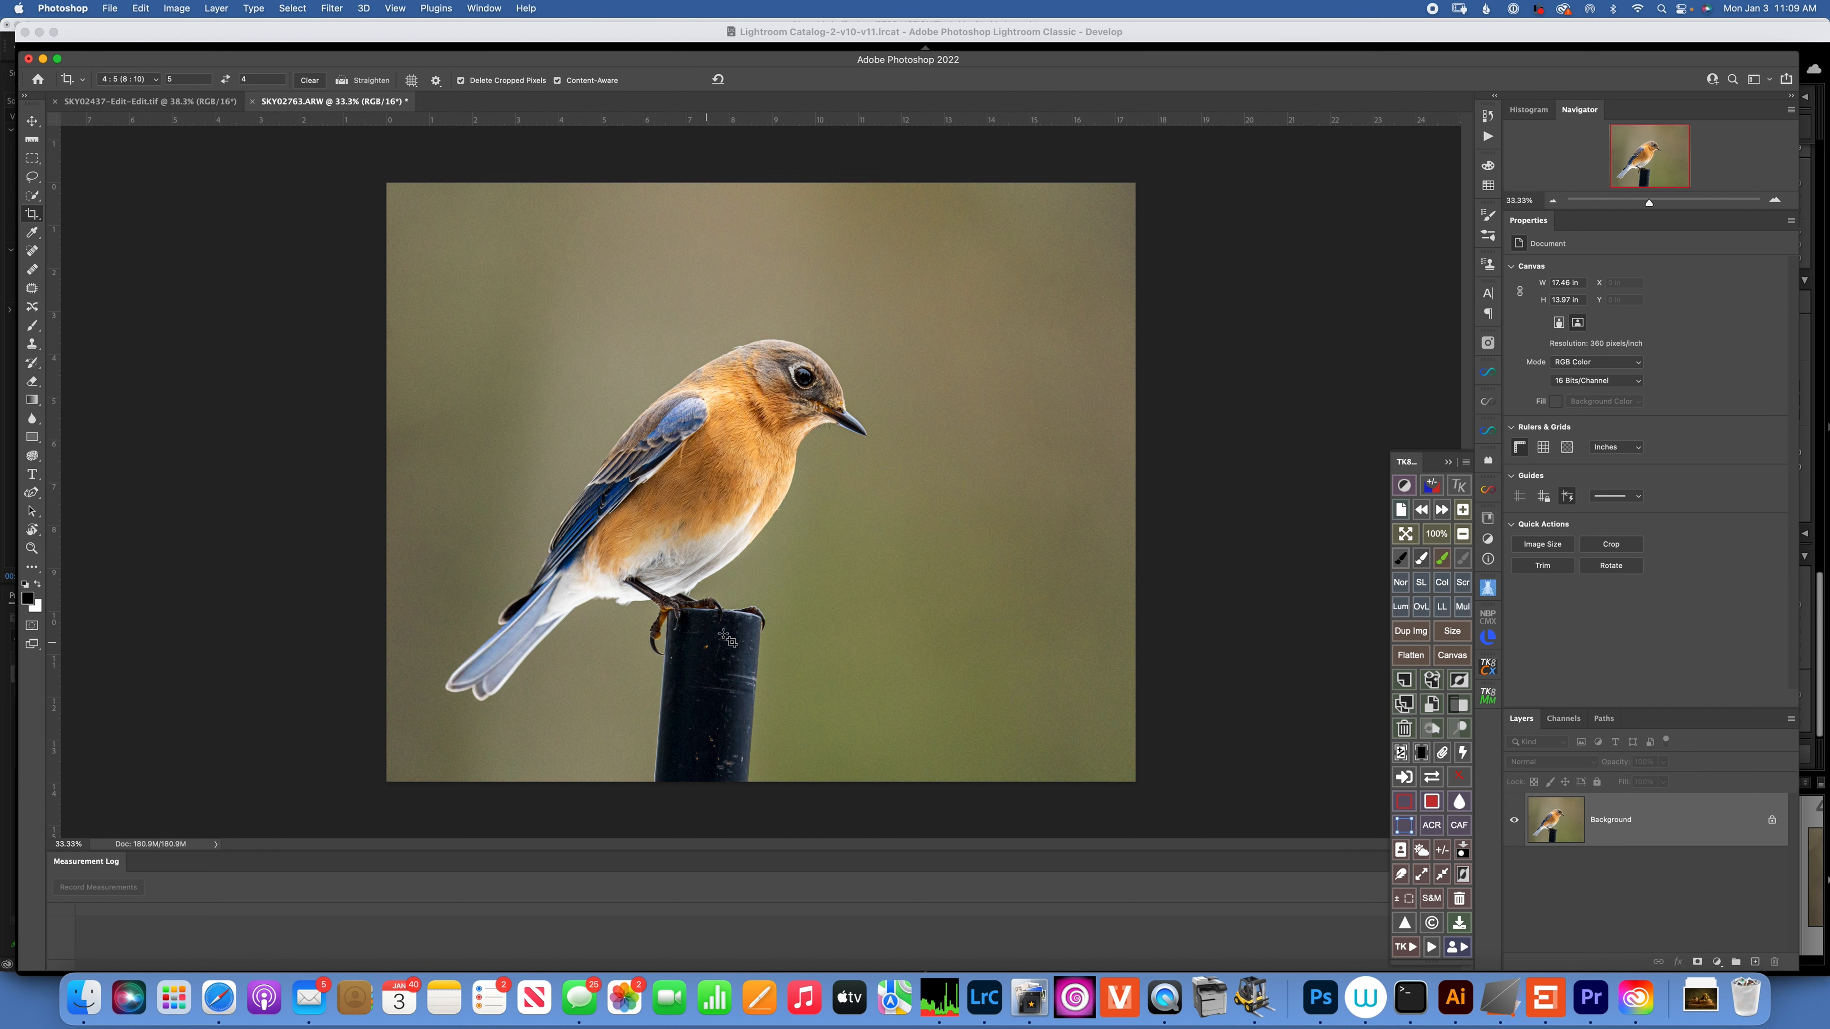
Rotate the photo slightly counterclockwise with the Crop tool to straighten the post, filling the empty corners with Content-Aware
{"action": "left_click", "coordinate": [33, 215]}
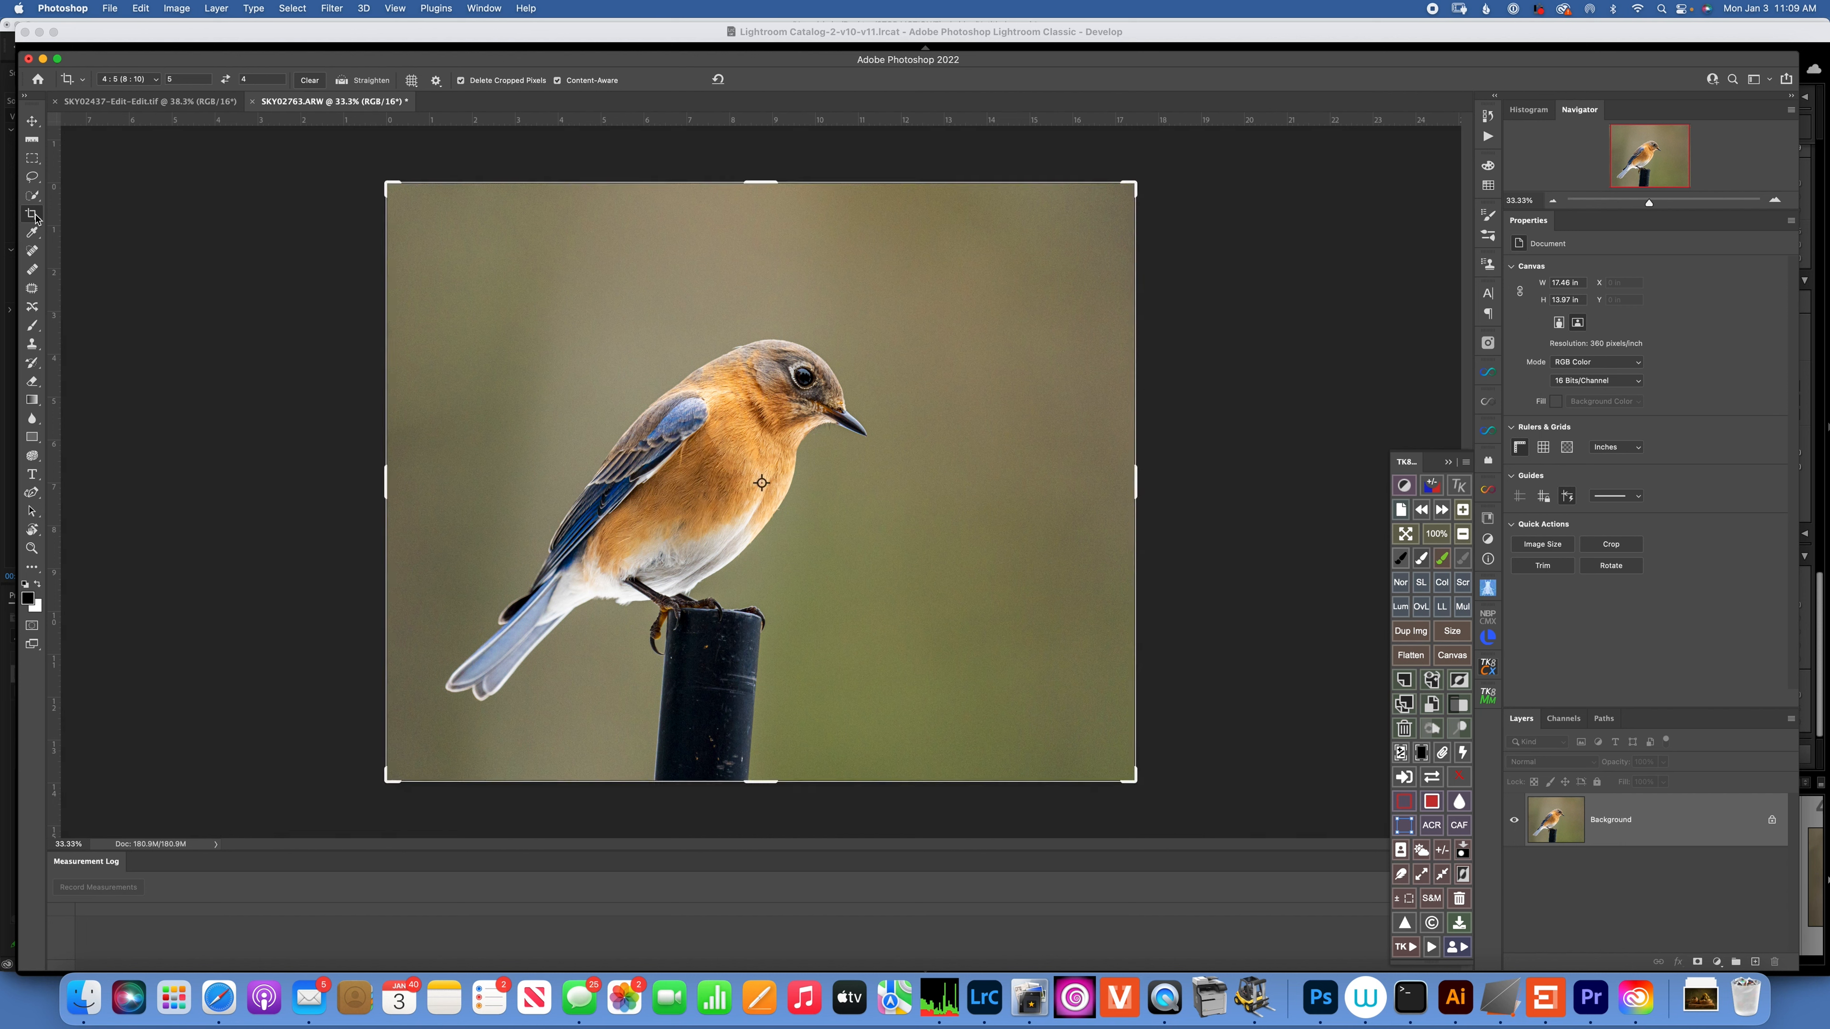
{"action": "left_click", "coordinate": [1146, 181]}
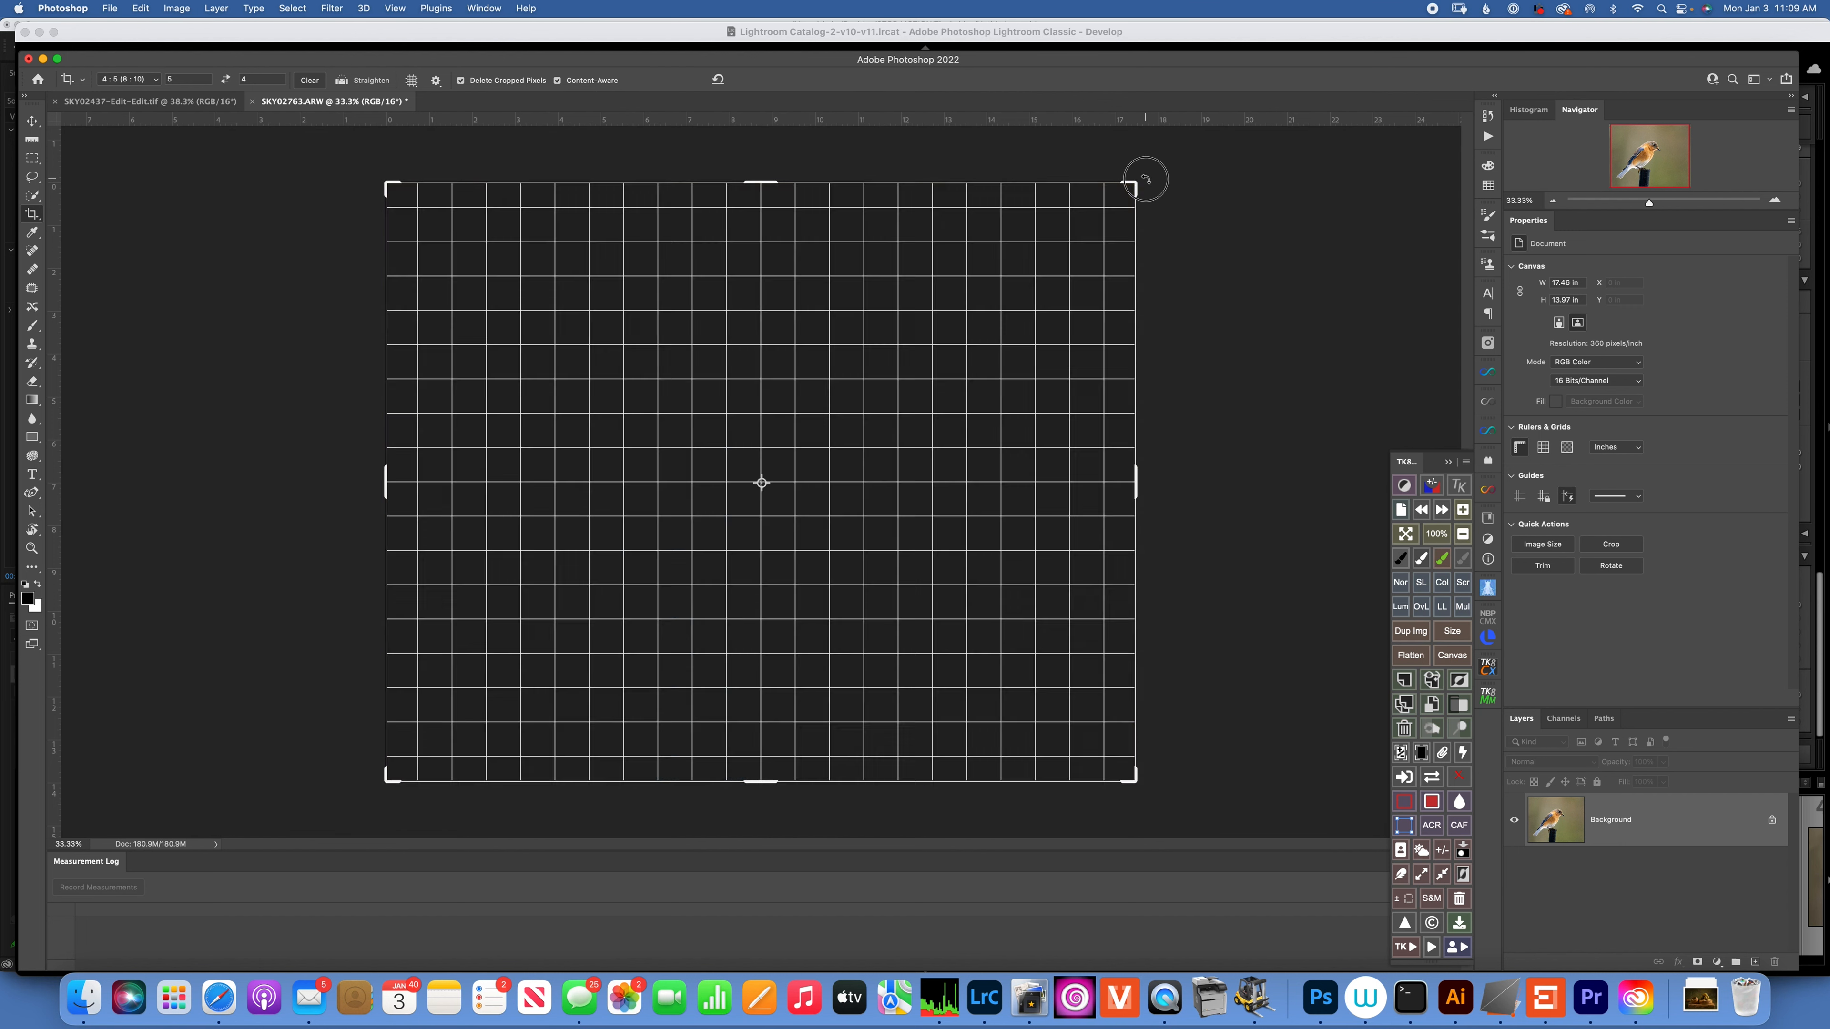
{"action": "left_click_drag", "start_coordinate": [1146, 181], "coordinate": [1119, 163]}
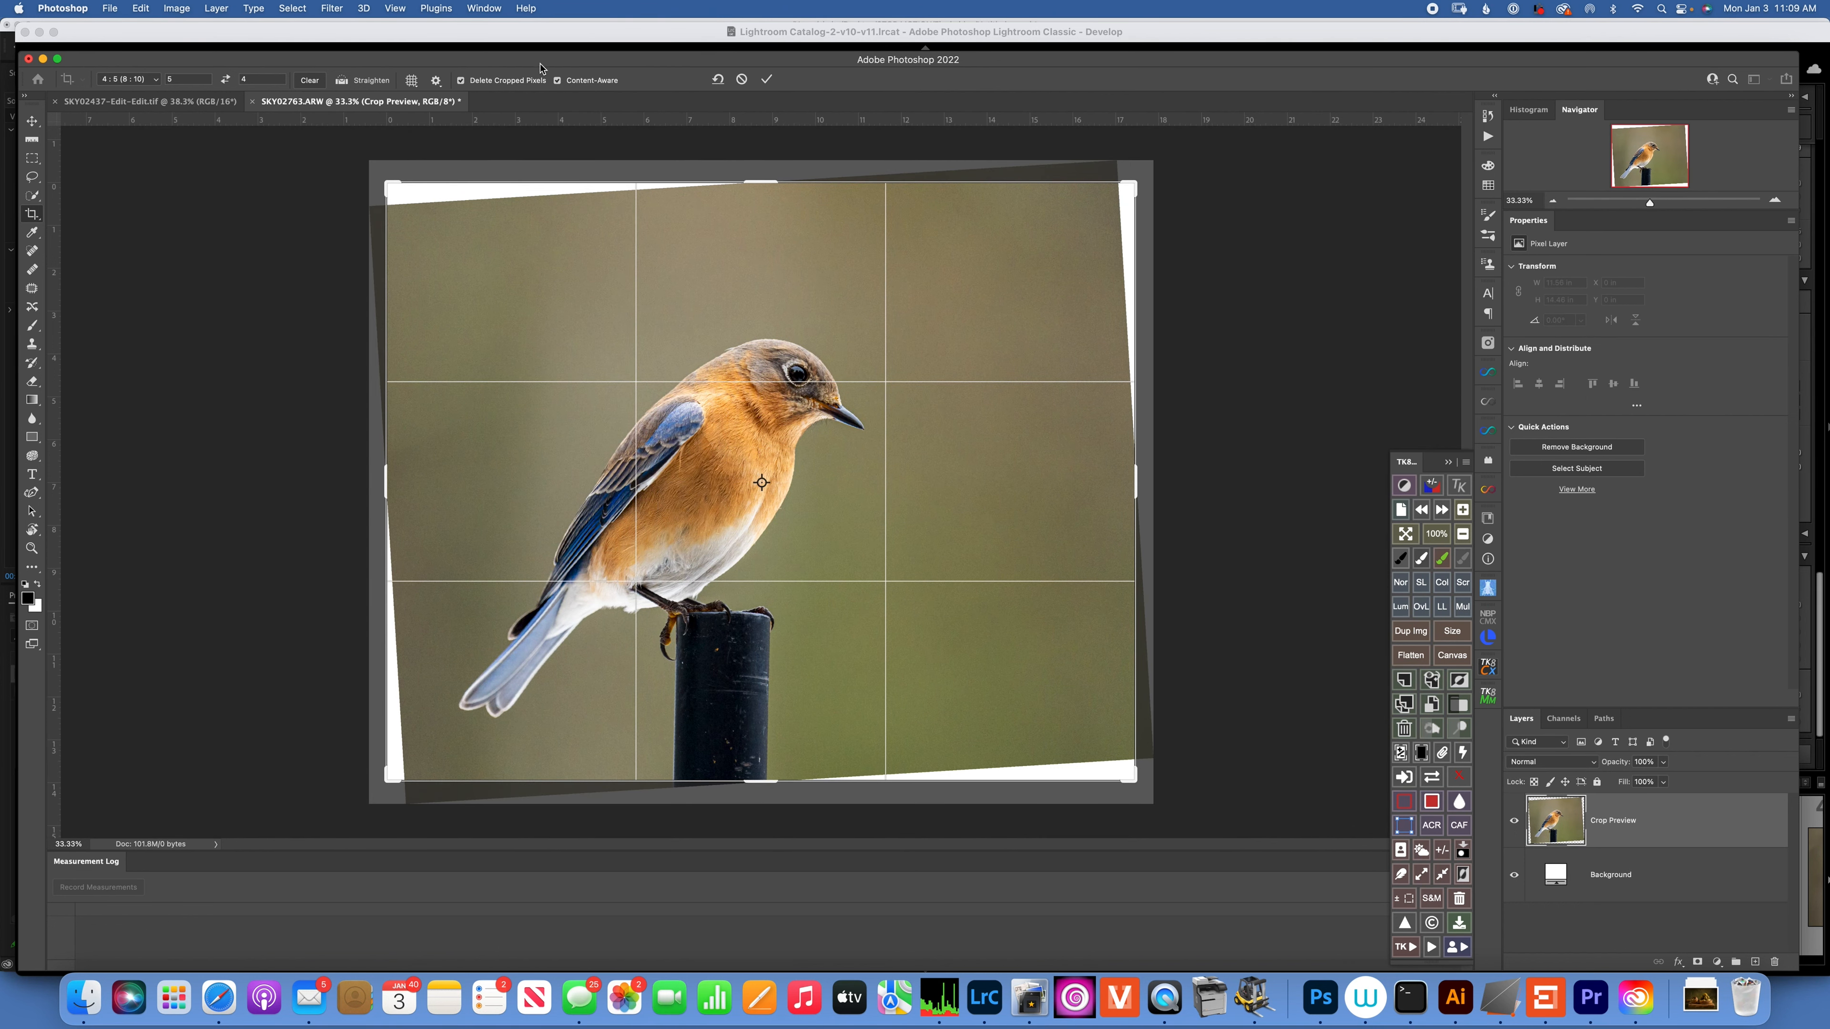
{"action": "left_click", "coordinate": [559, 82]}
{"action": "left_click", "coordinate": [558, 82]}
{"action": "left_click", "coordinate": [767, 81]}
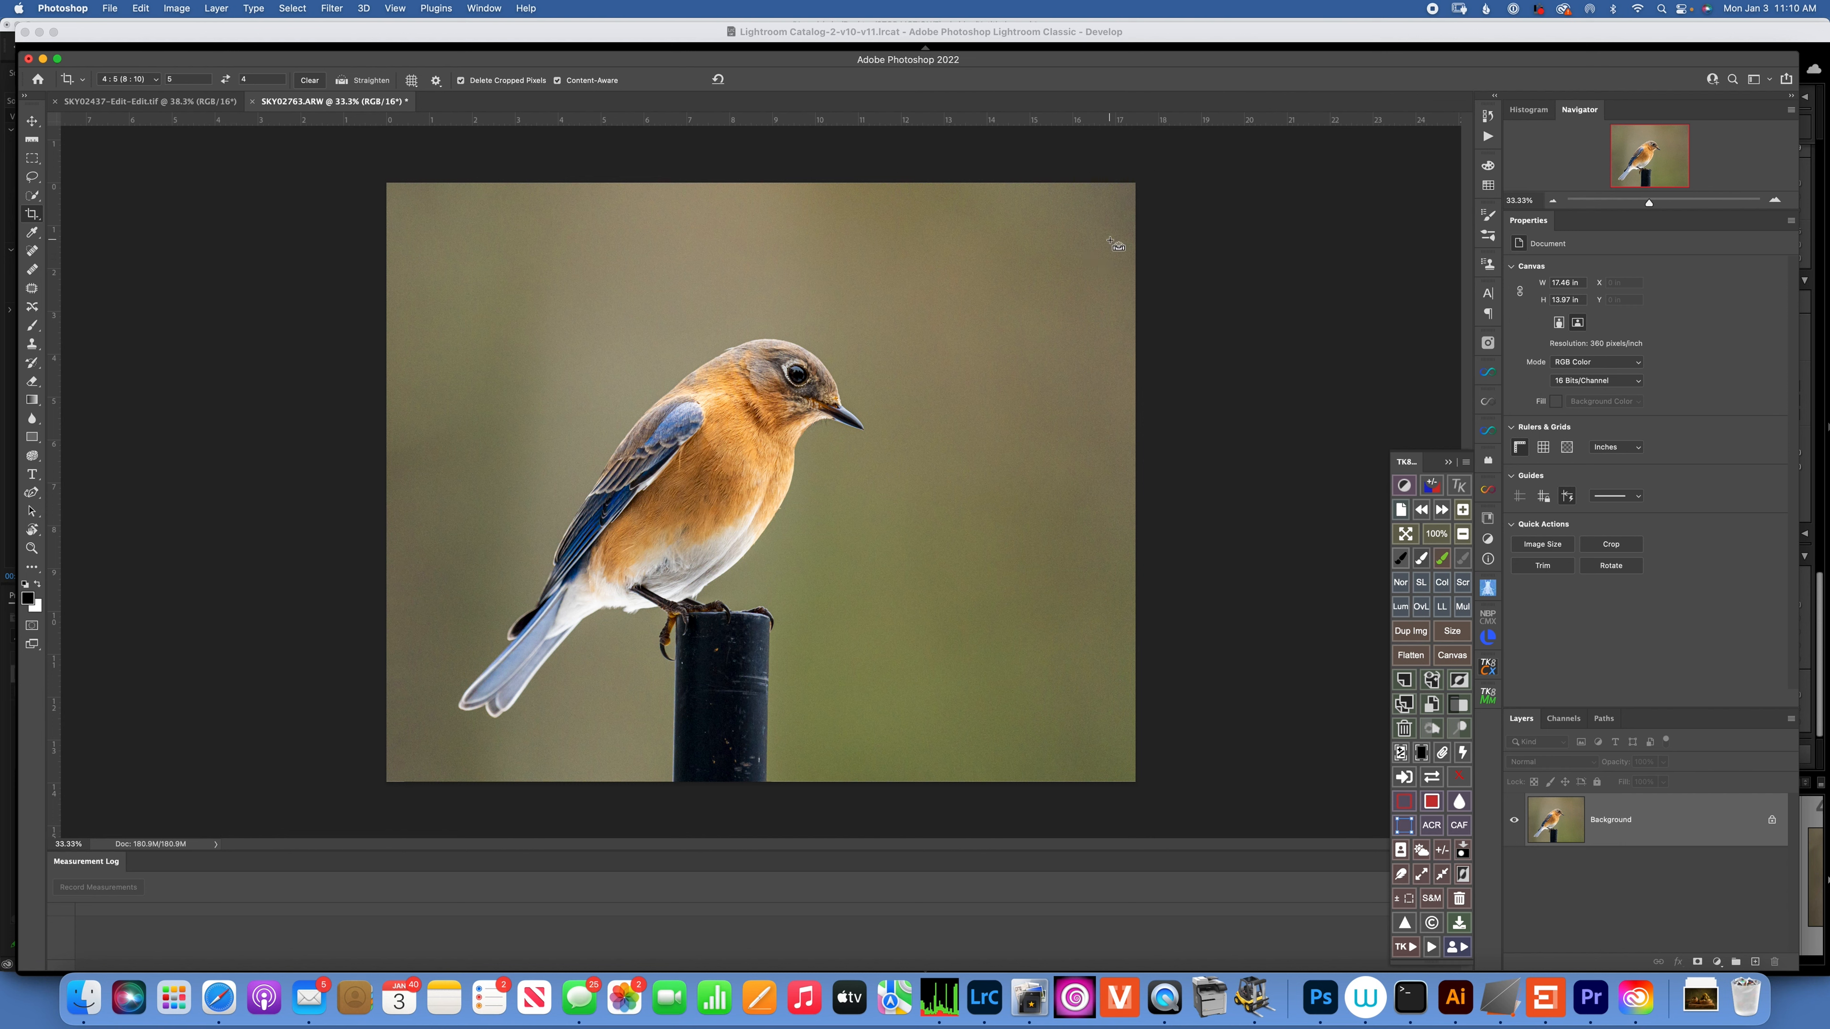
Duplicate the background layer and open the copy in the Topaz DeNoise AI filter
{"action": "key", "text": "super+j"}
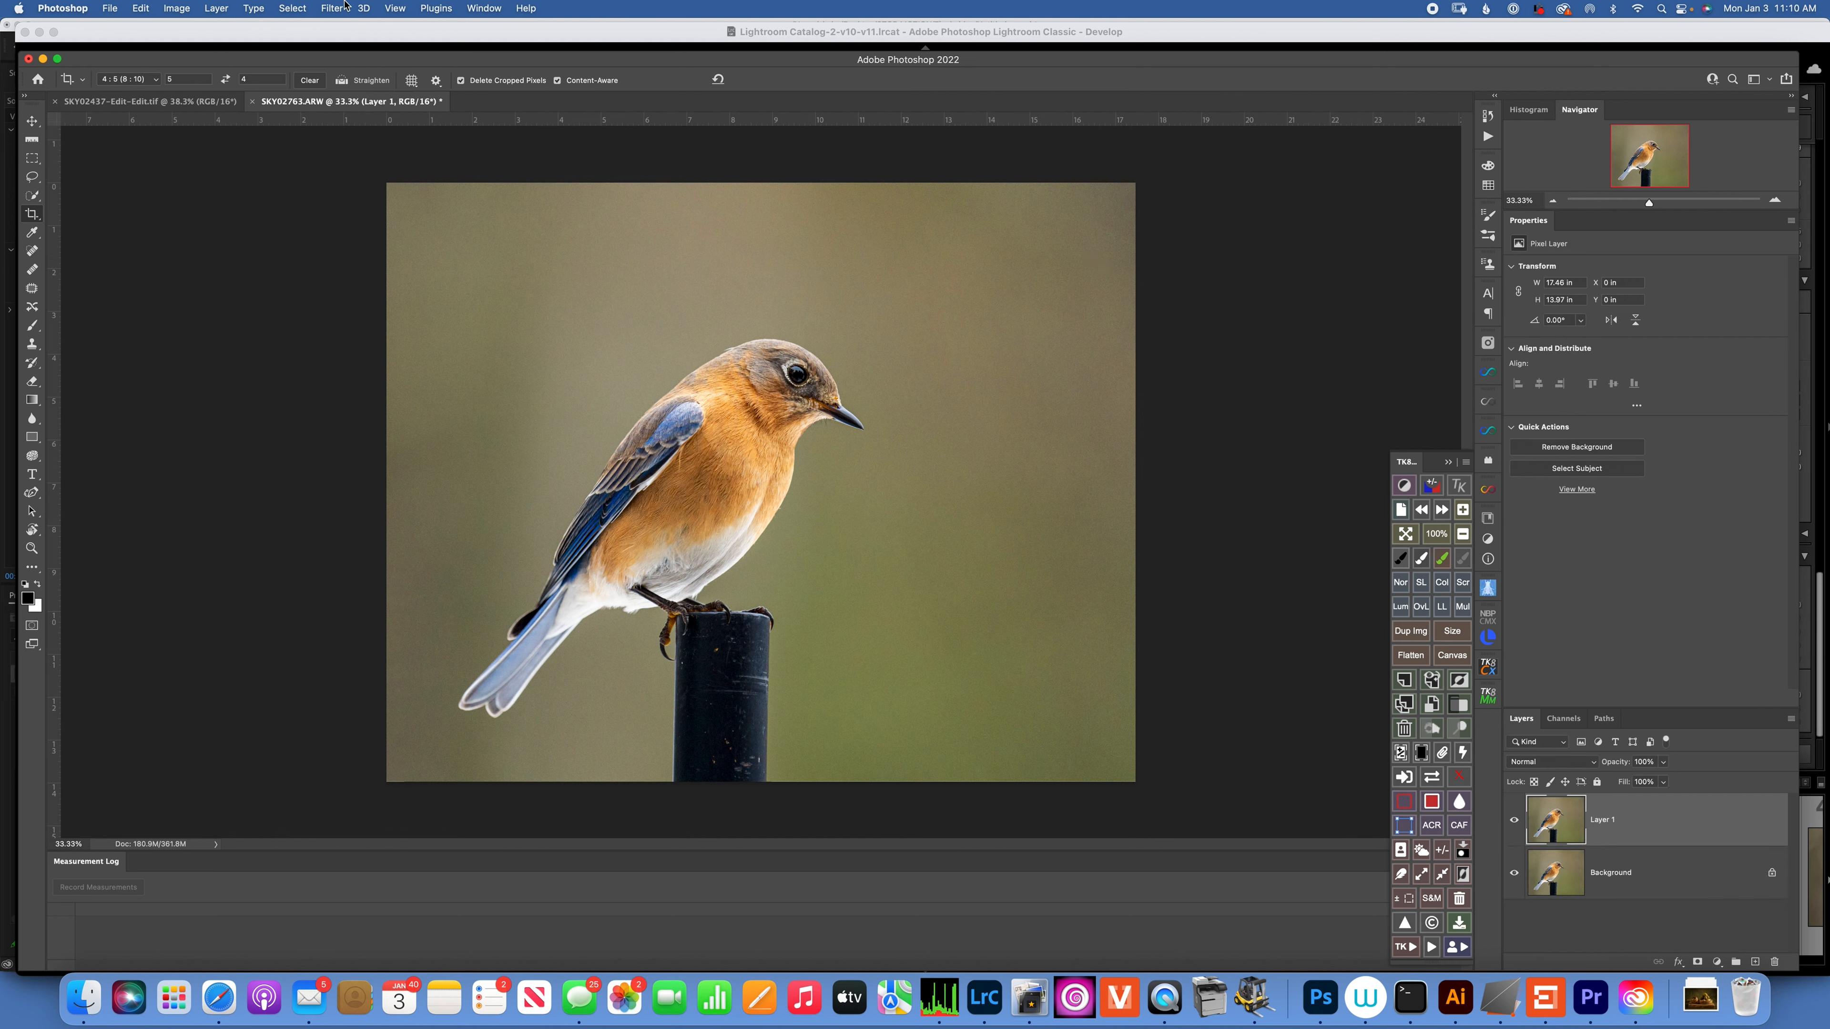
{"action": "left_click", "coordinate": [345, 7]}
{"action": "mouse_move", "coordinate": [371, 219]}
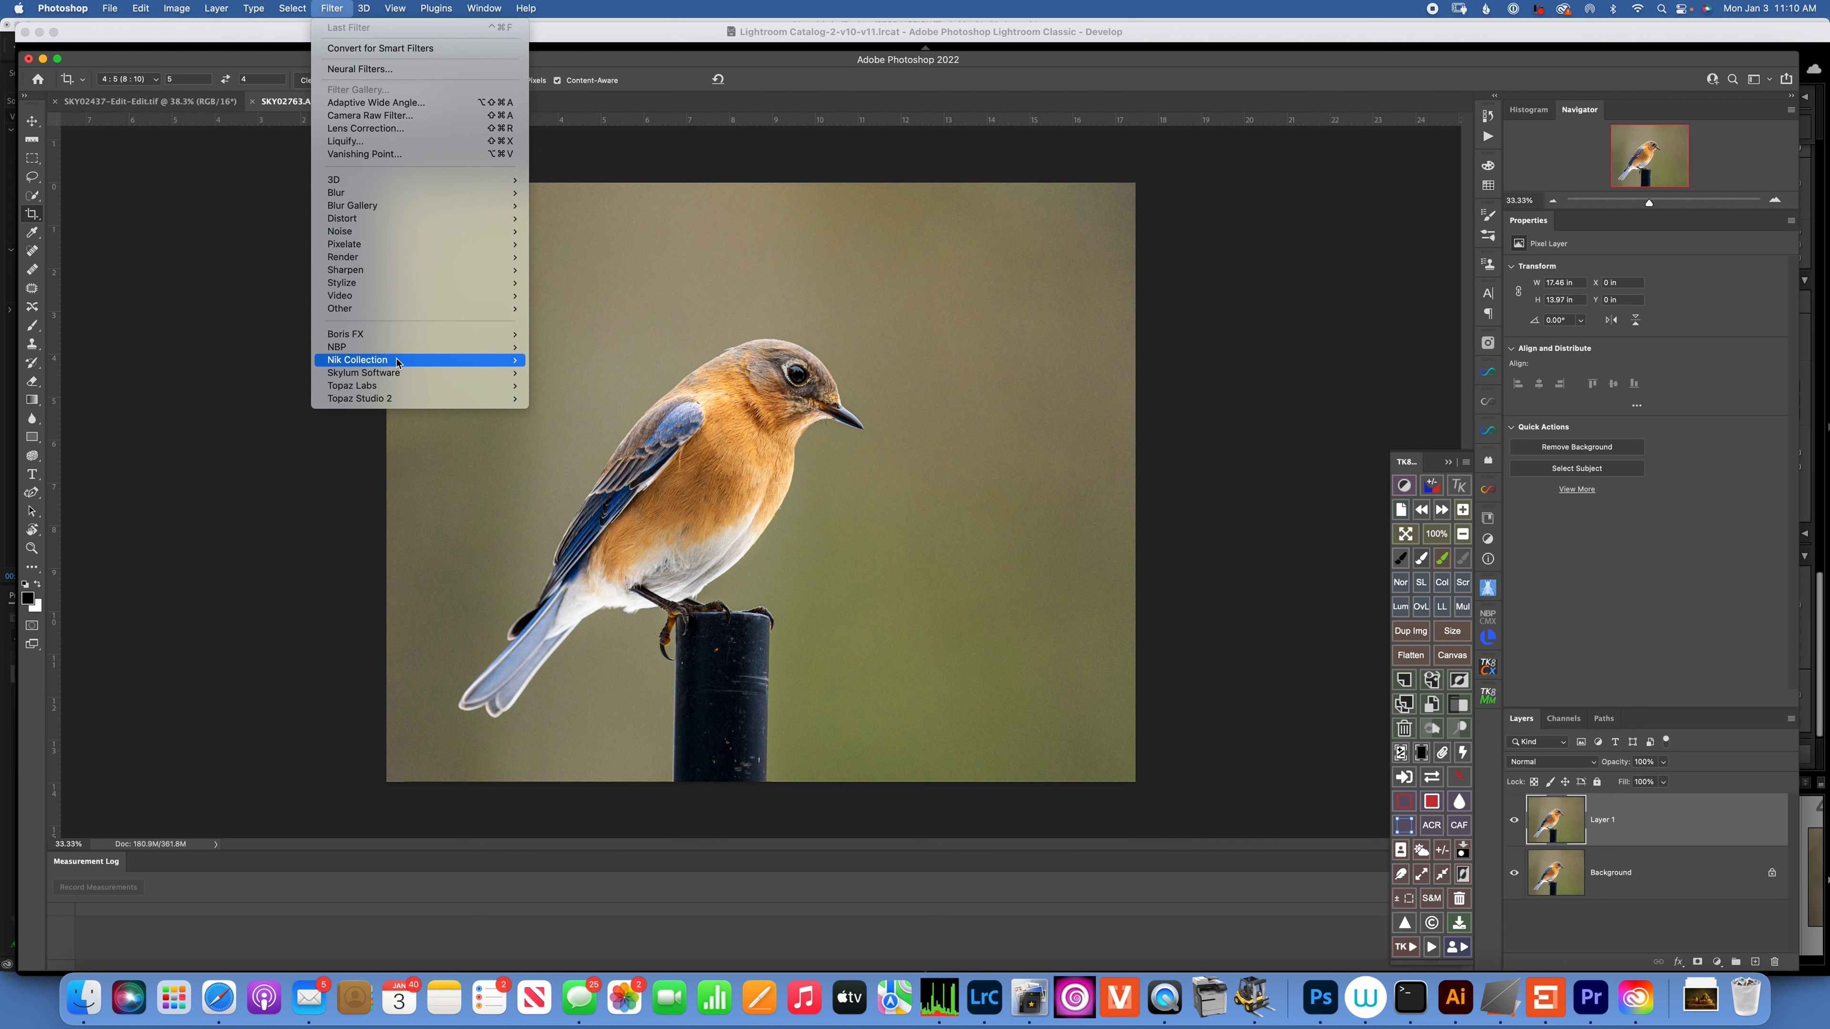
{"action": "mouse_move", "coordinate": [398, 390]}
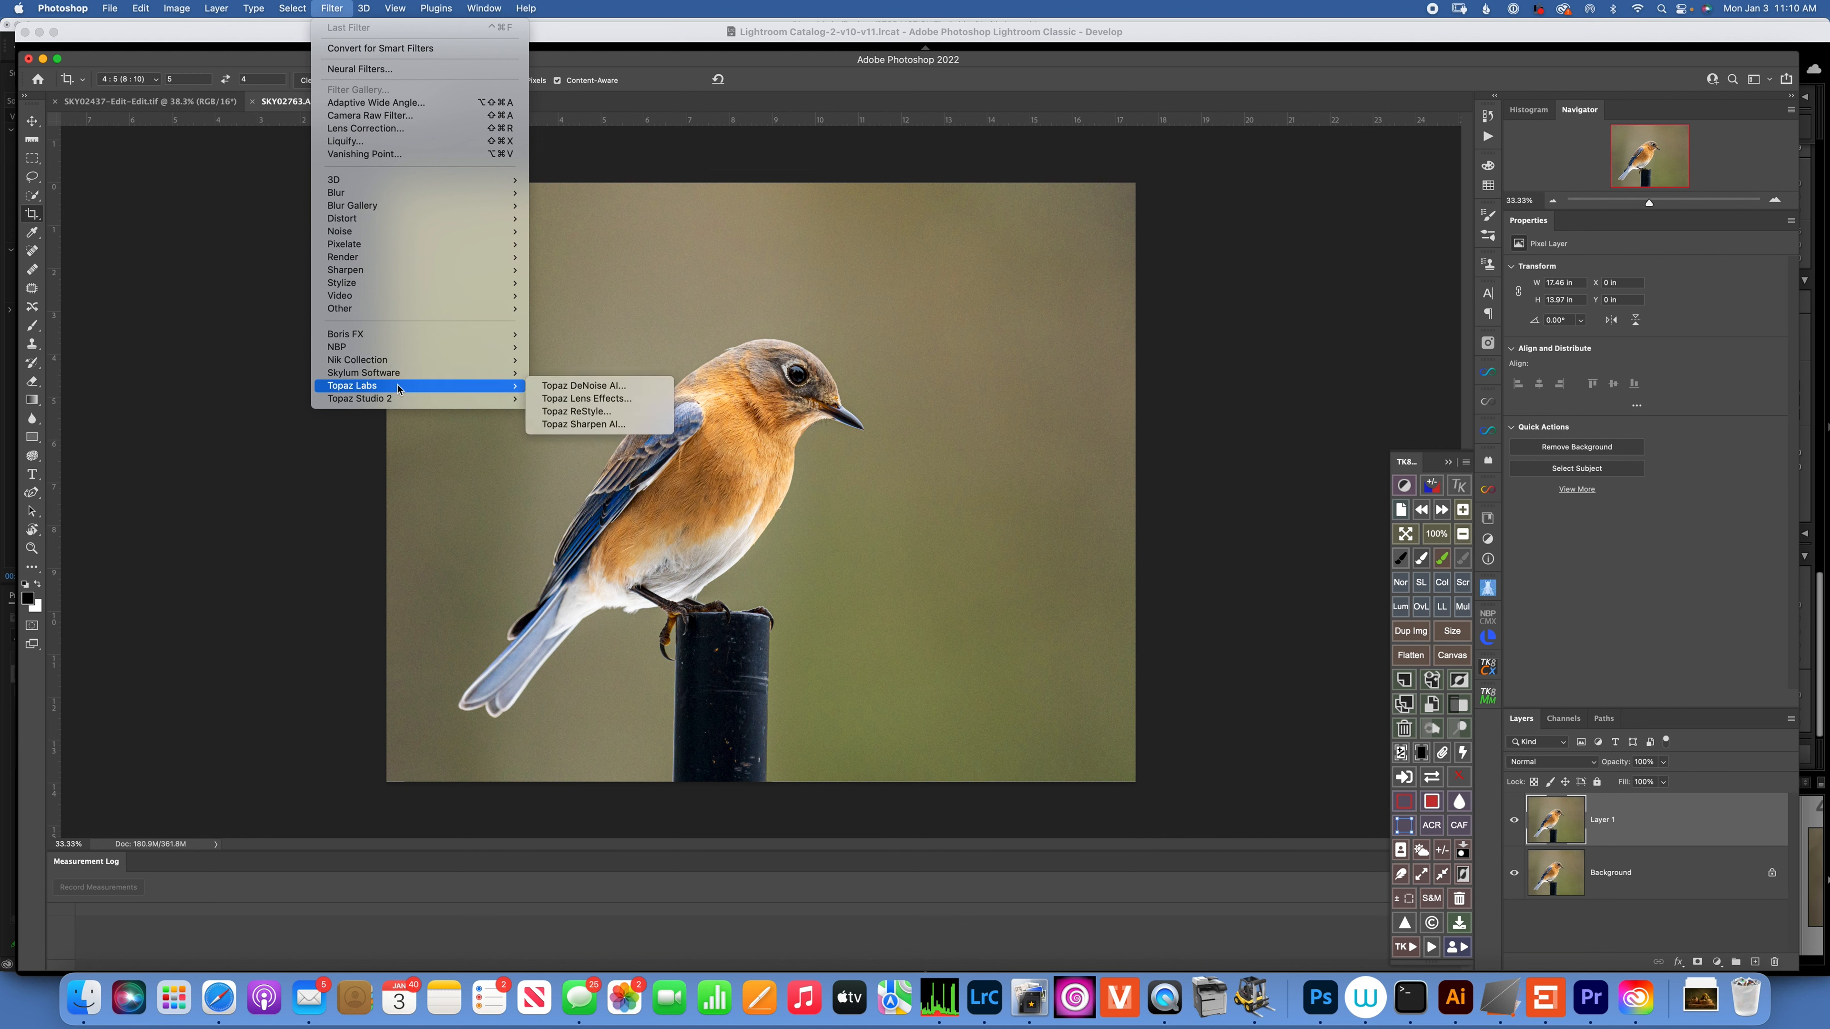
{"action": "left_click", "coordinate": [600, 385]}
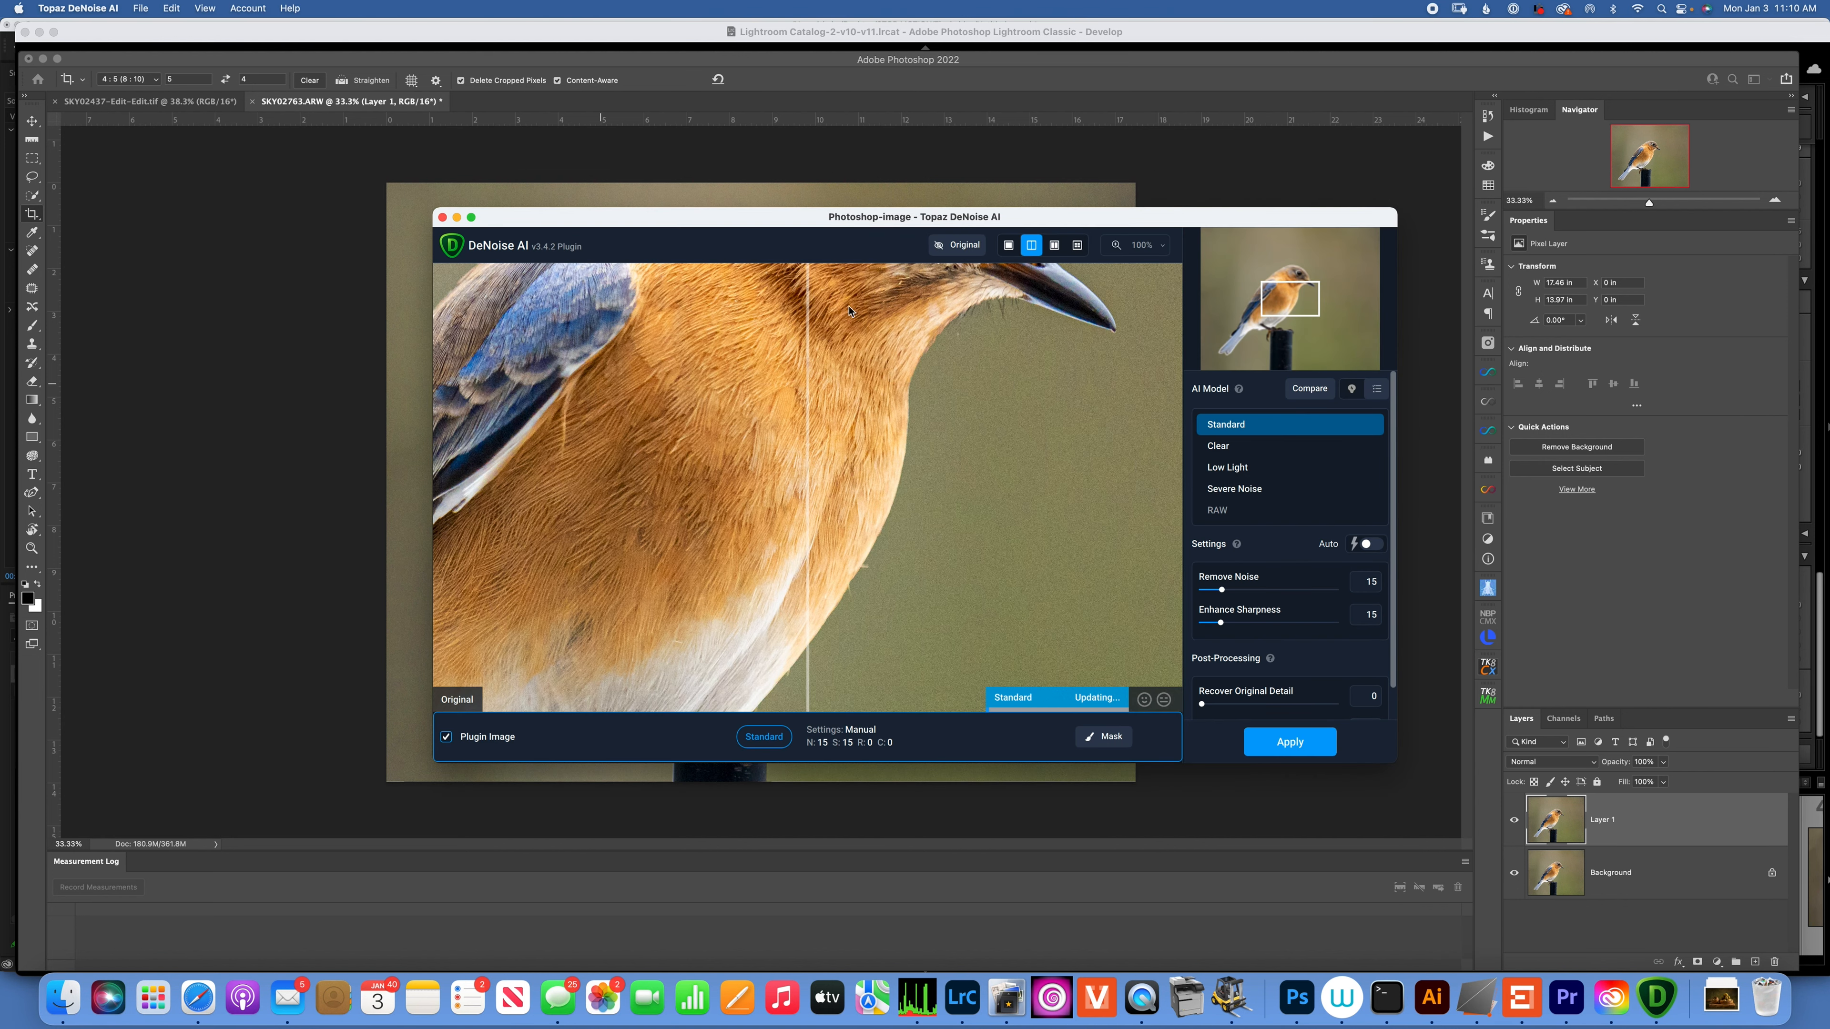
Compare the original and denoised preview on the bird's head, and apply the Standard model noise reduction
{"action": "left_click_drag", "start_coordinate": [1295, 299], "coordinate": [1299, 279]}
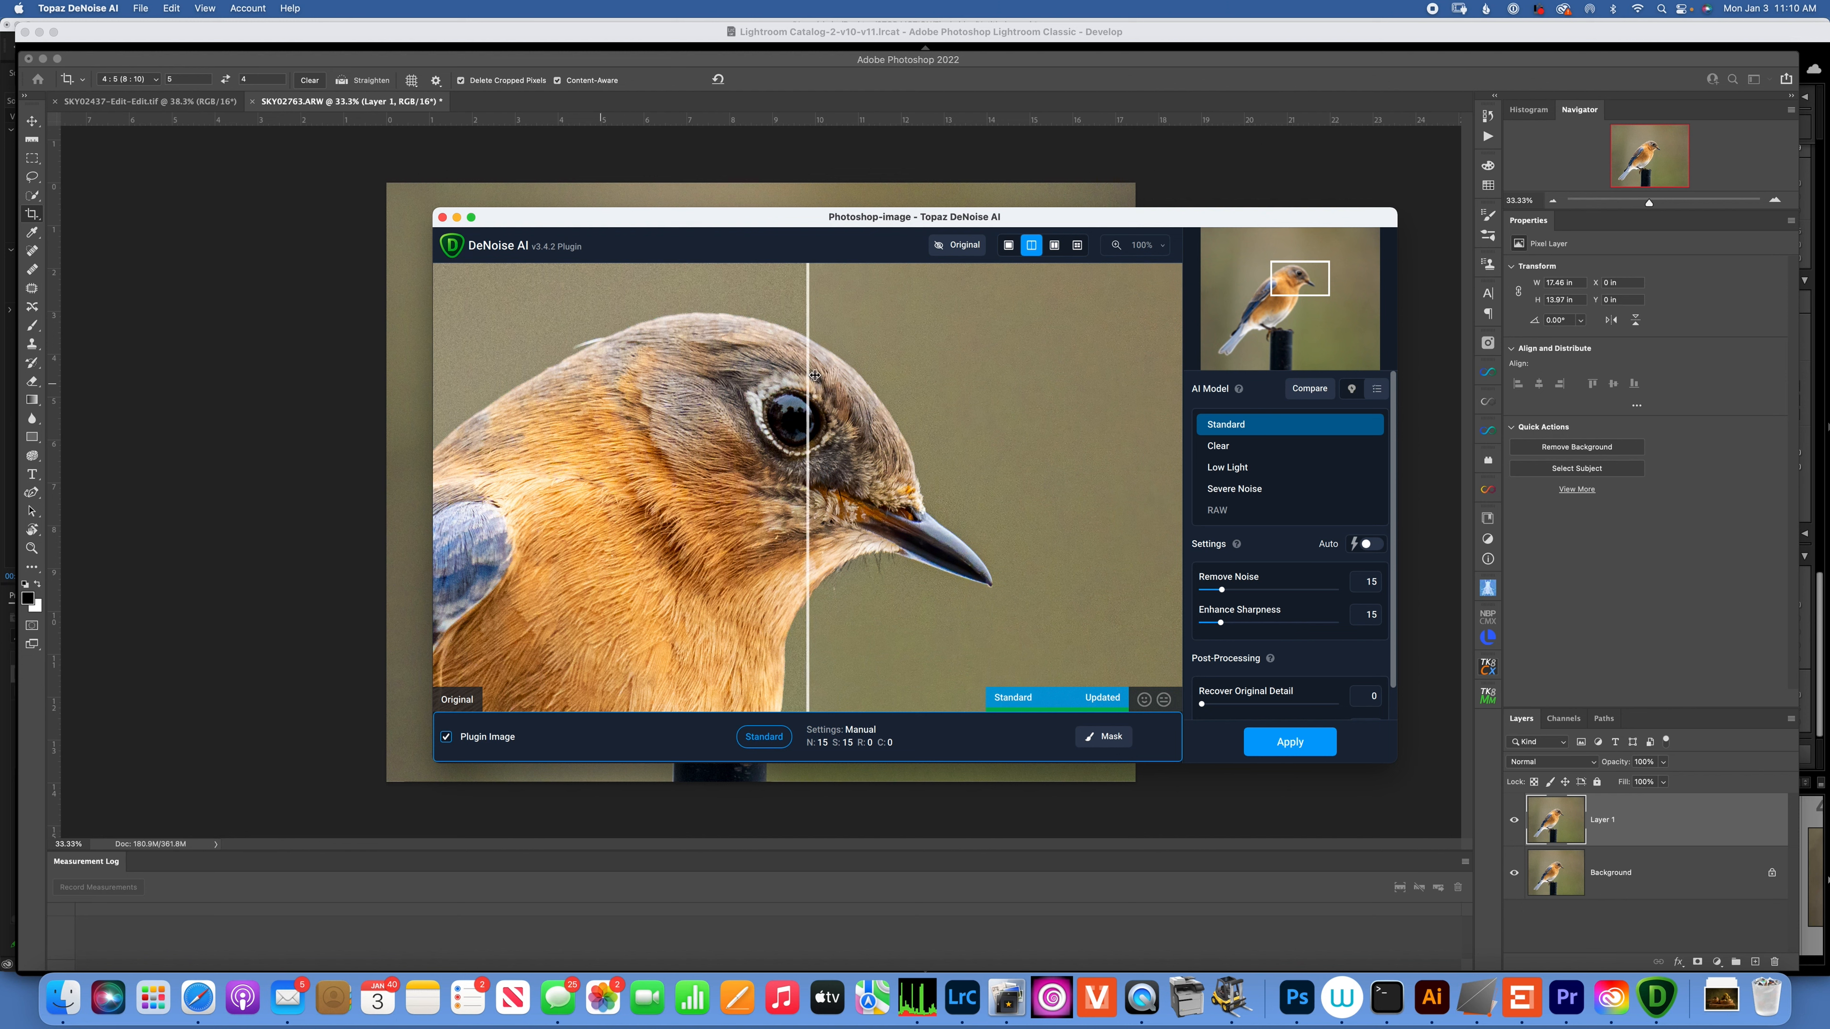
{"action": "left_click_drag", "start_coordinate": [810, 371], "coordinate": [674, 324]}
{"action": "left_click_drag", "start_coordinate": [793, 339], "coordinate": [795, 342]}
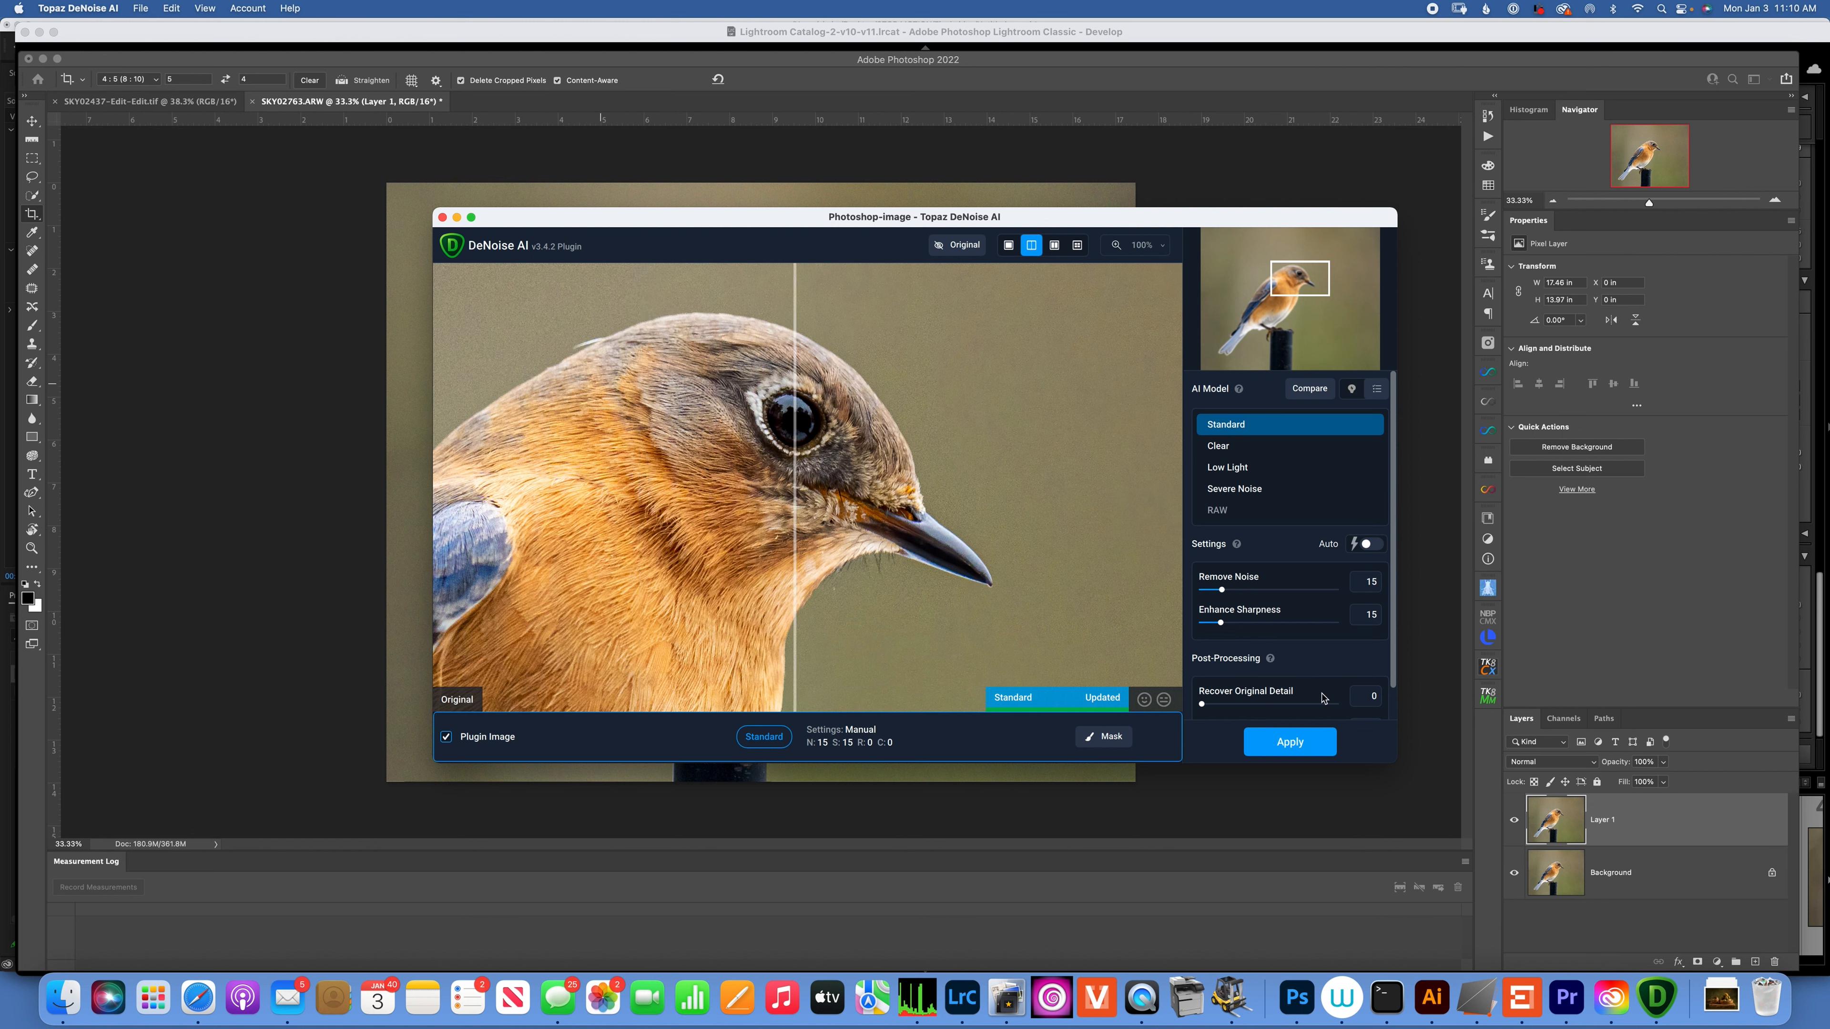
{"action": "left_click", "coordinate": [1304, 758]}
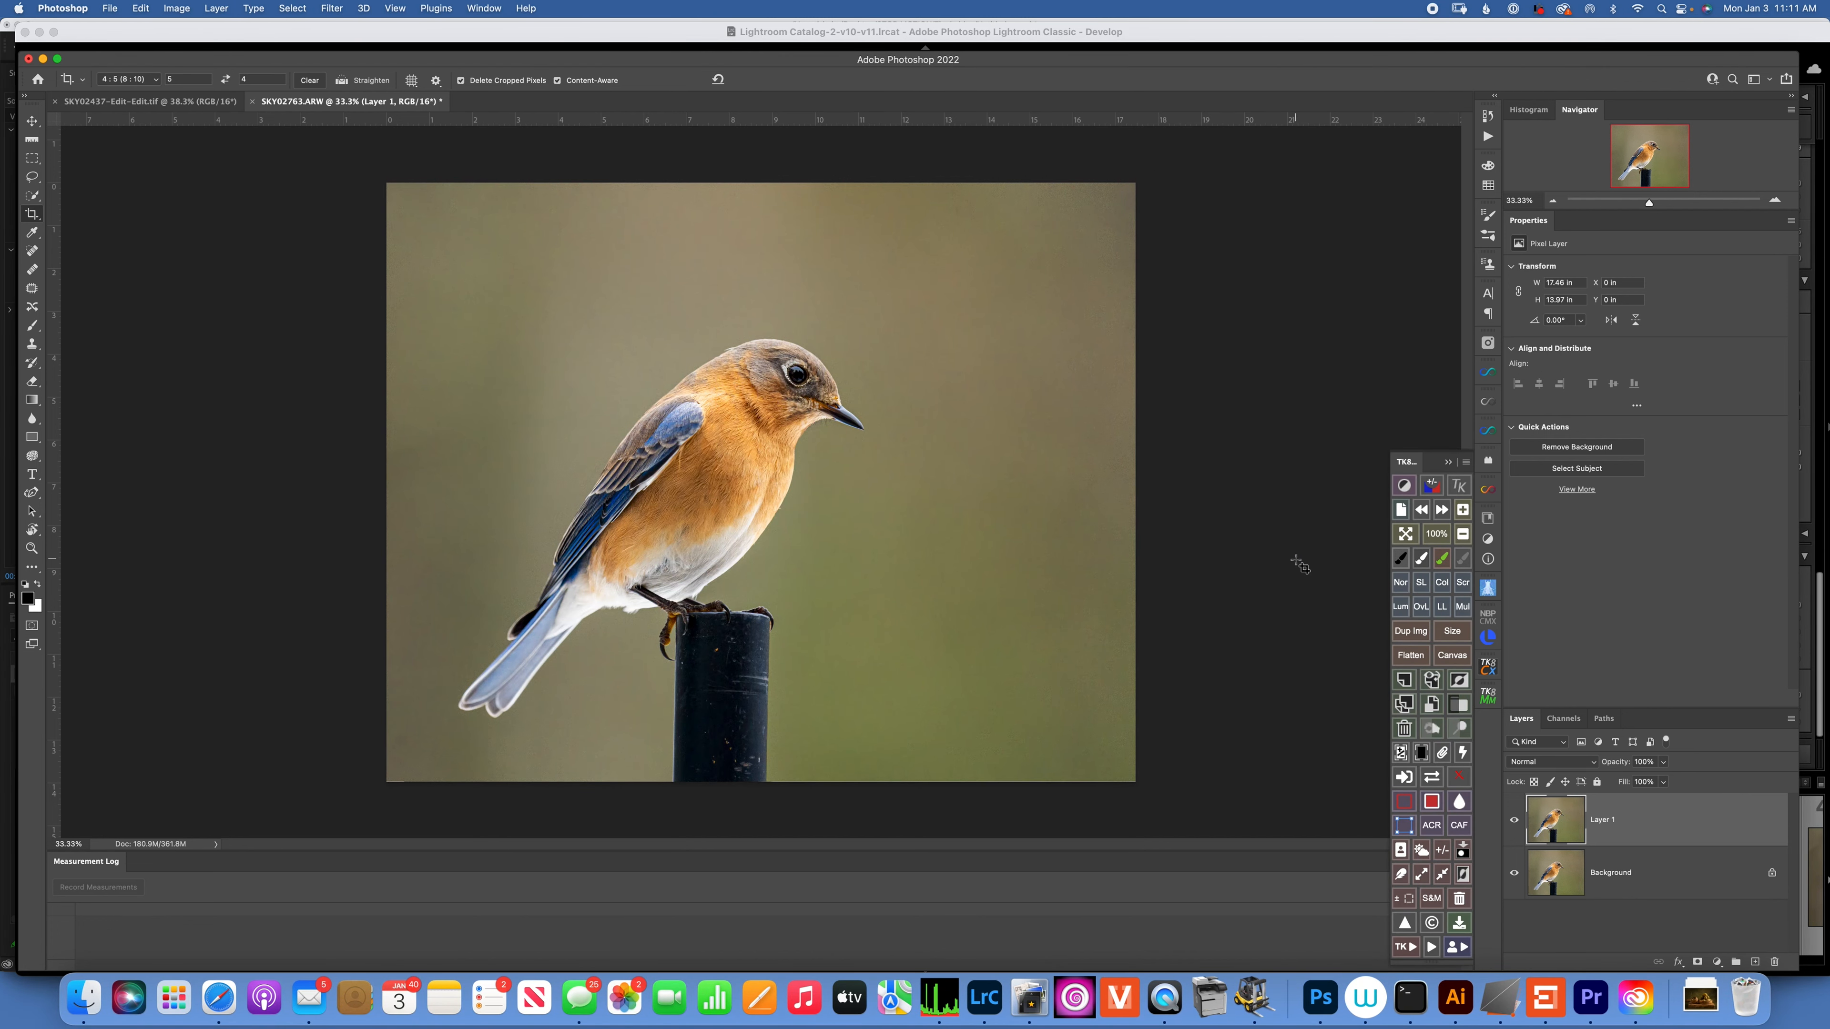
Flatten the denoised layer and the background into a single layer
{"action": "right_click", "coordinate": [1656, 825]}
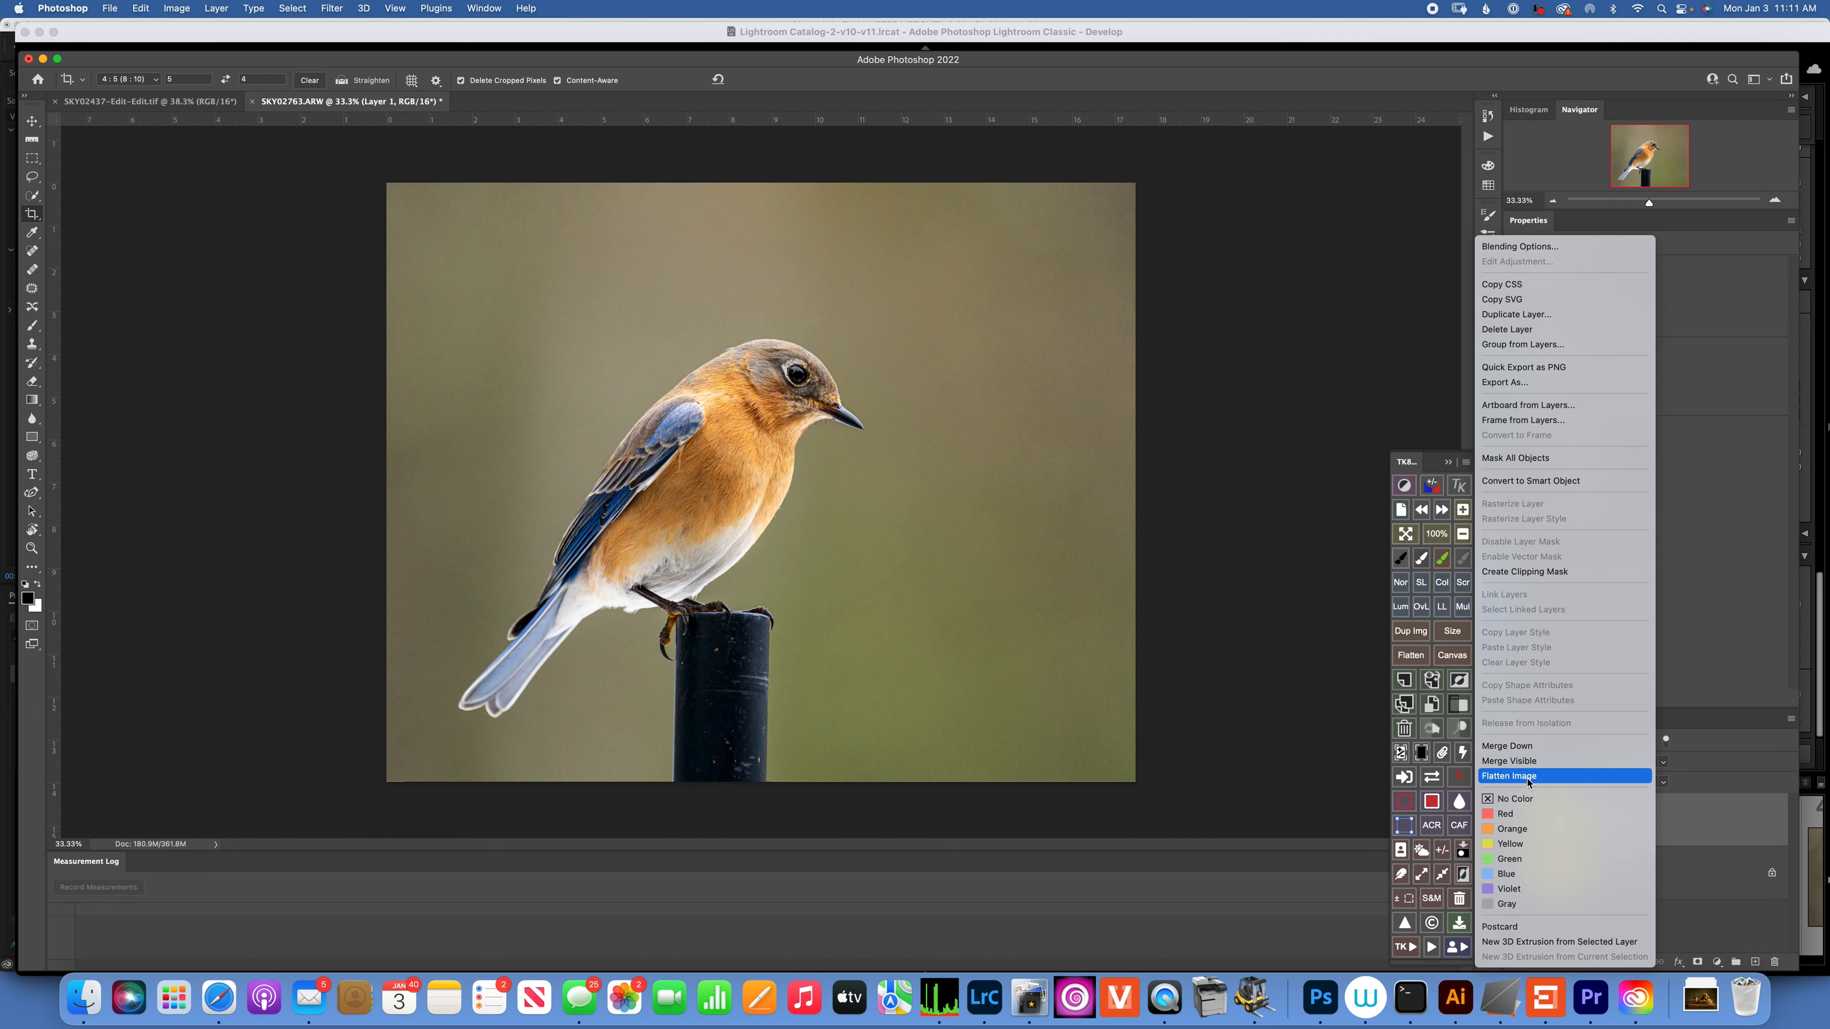
{"action": "left_click", "coordinate": [1508, 775]}
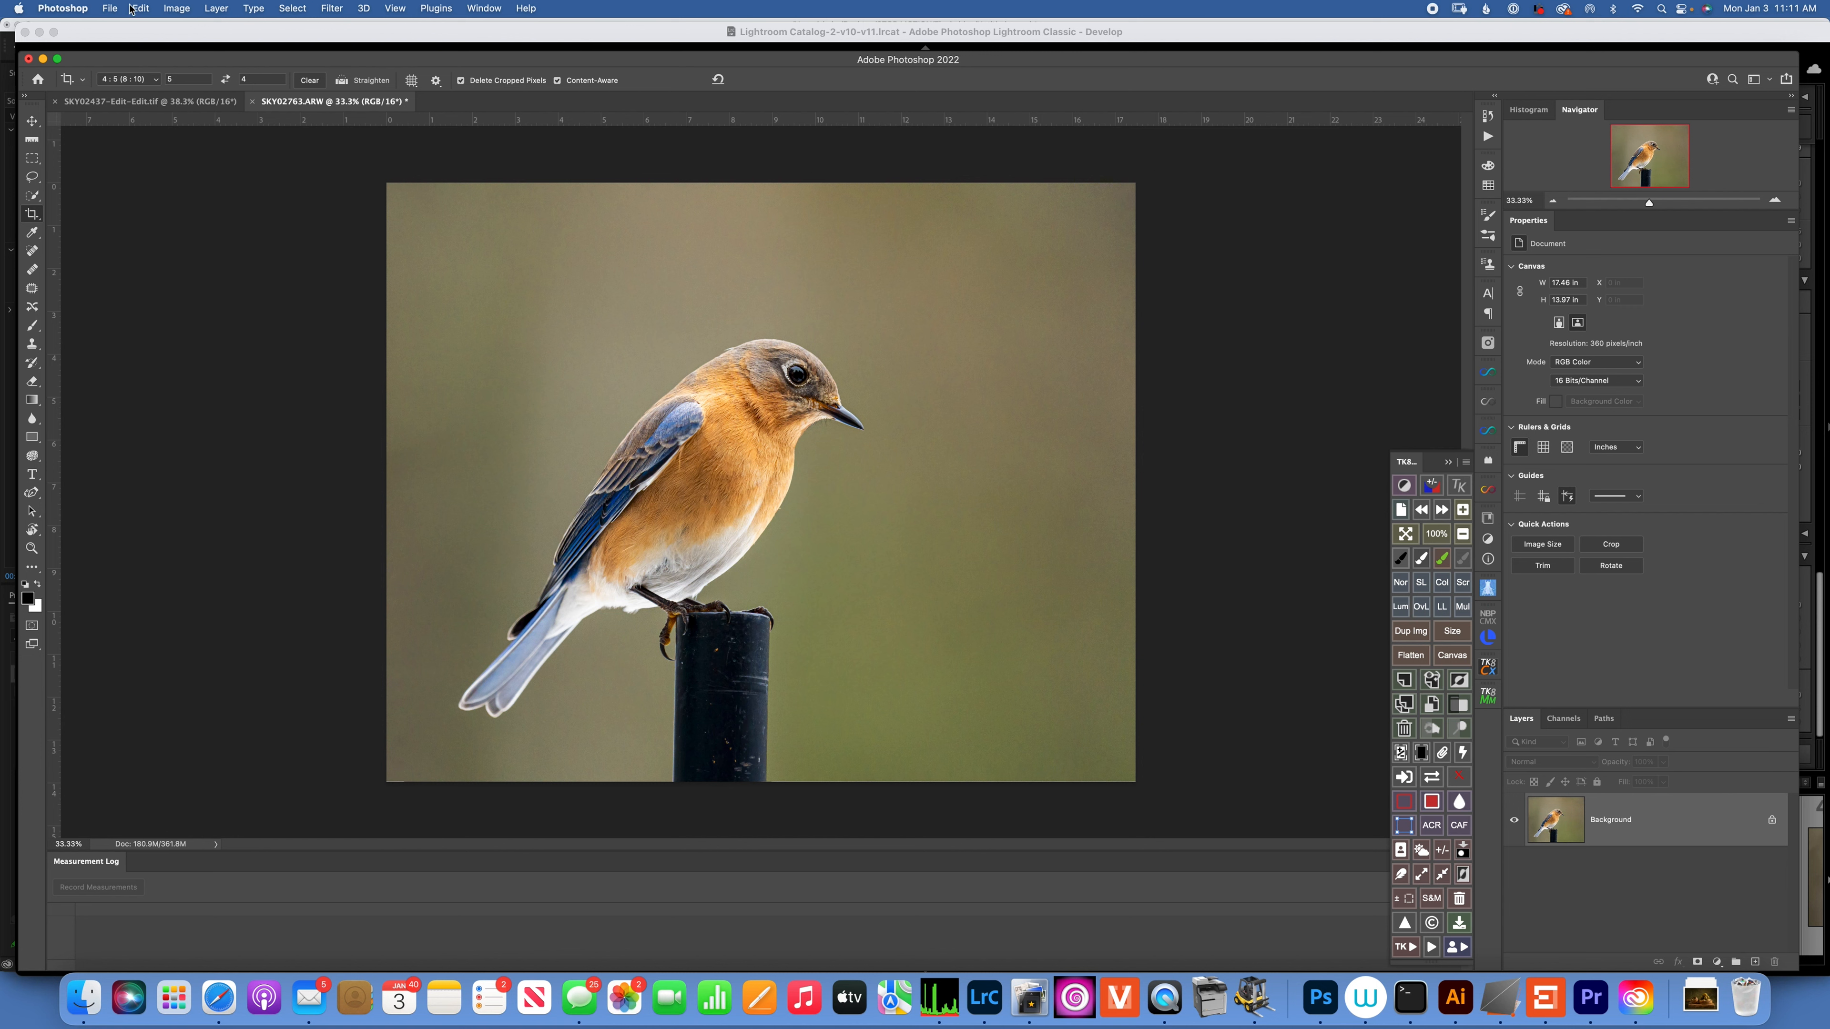
Save and close the edited SKY02763 photo, and switch to Lightroom Classic
{"action": "left_click", "coordinate": [108, 9]}
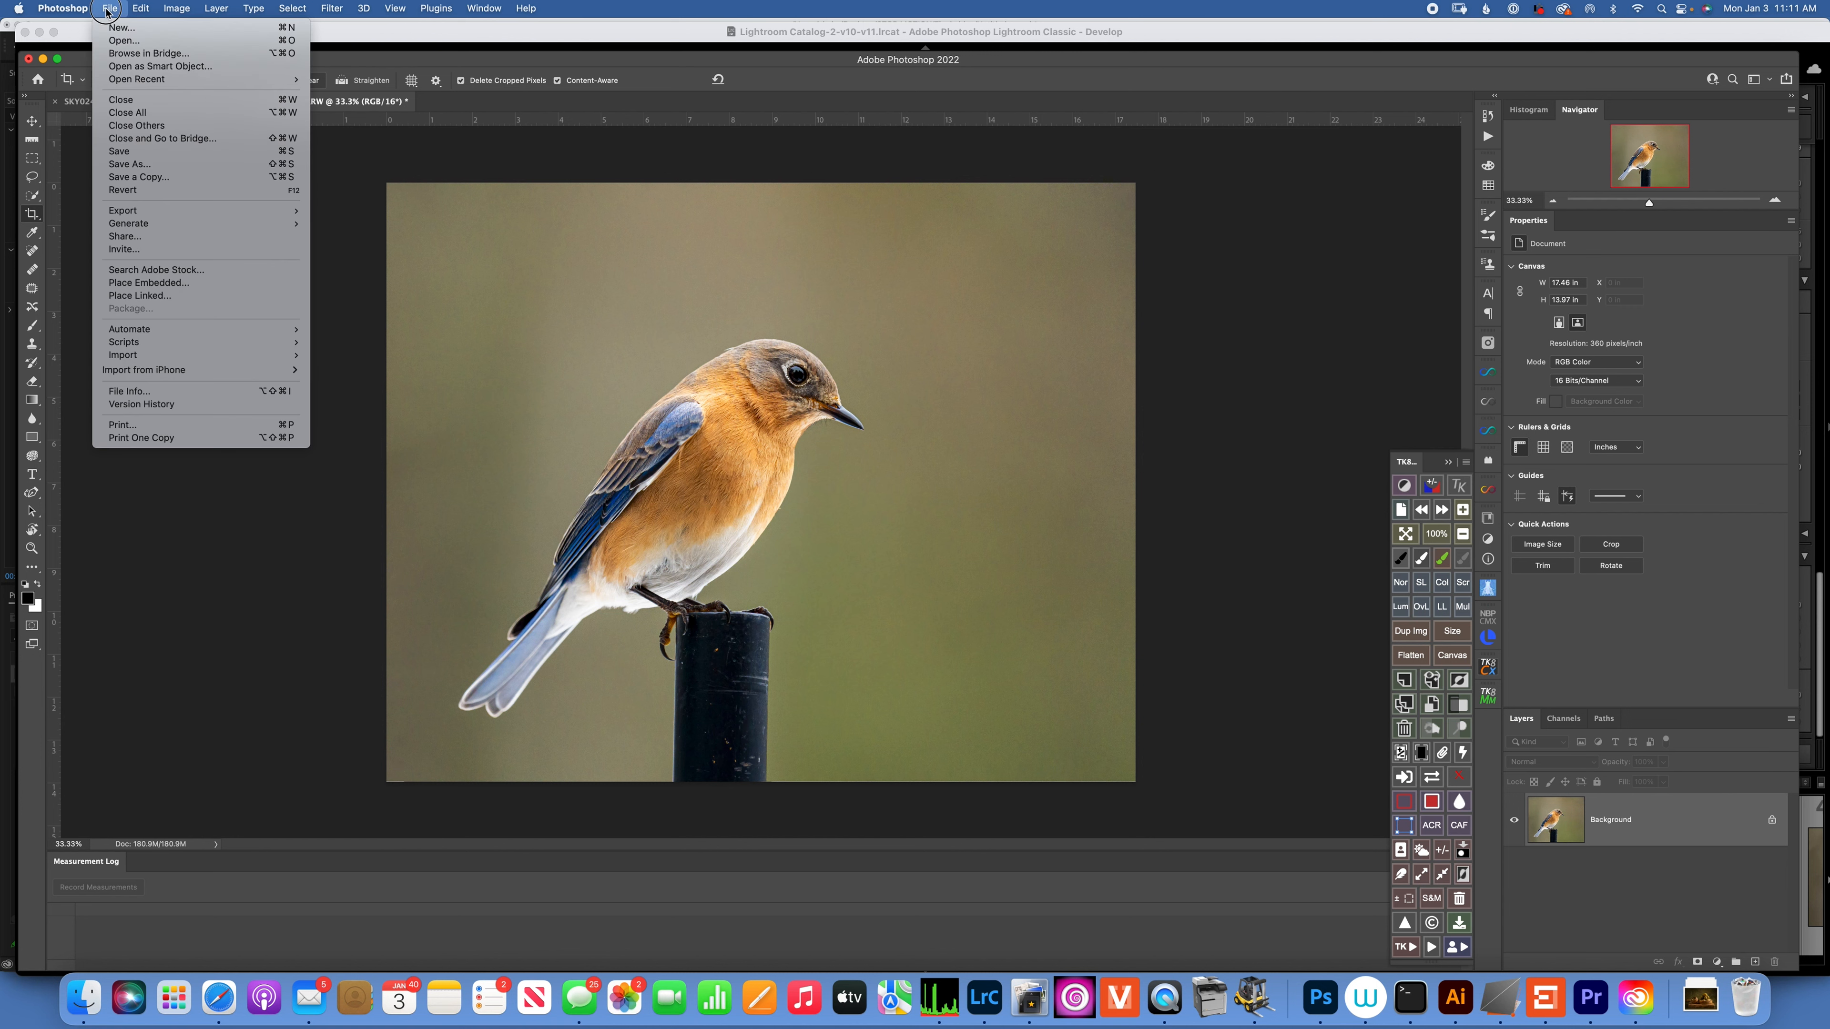
{"action": "left_click", "coordinate": [134, 103]}
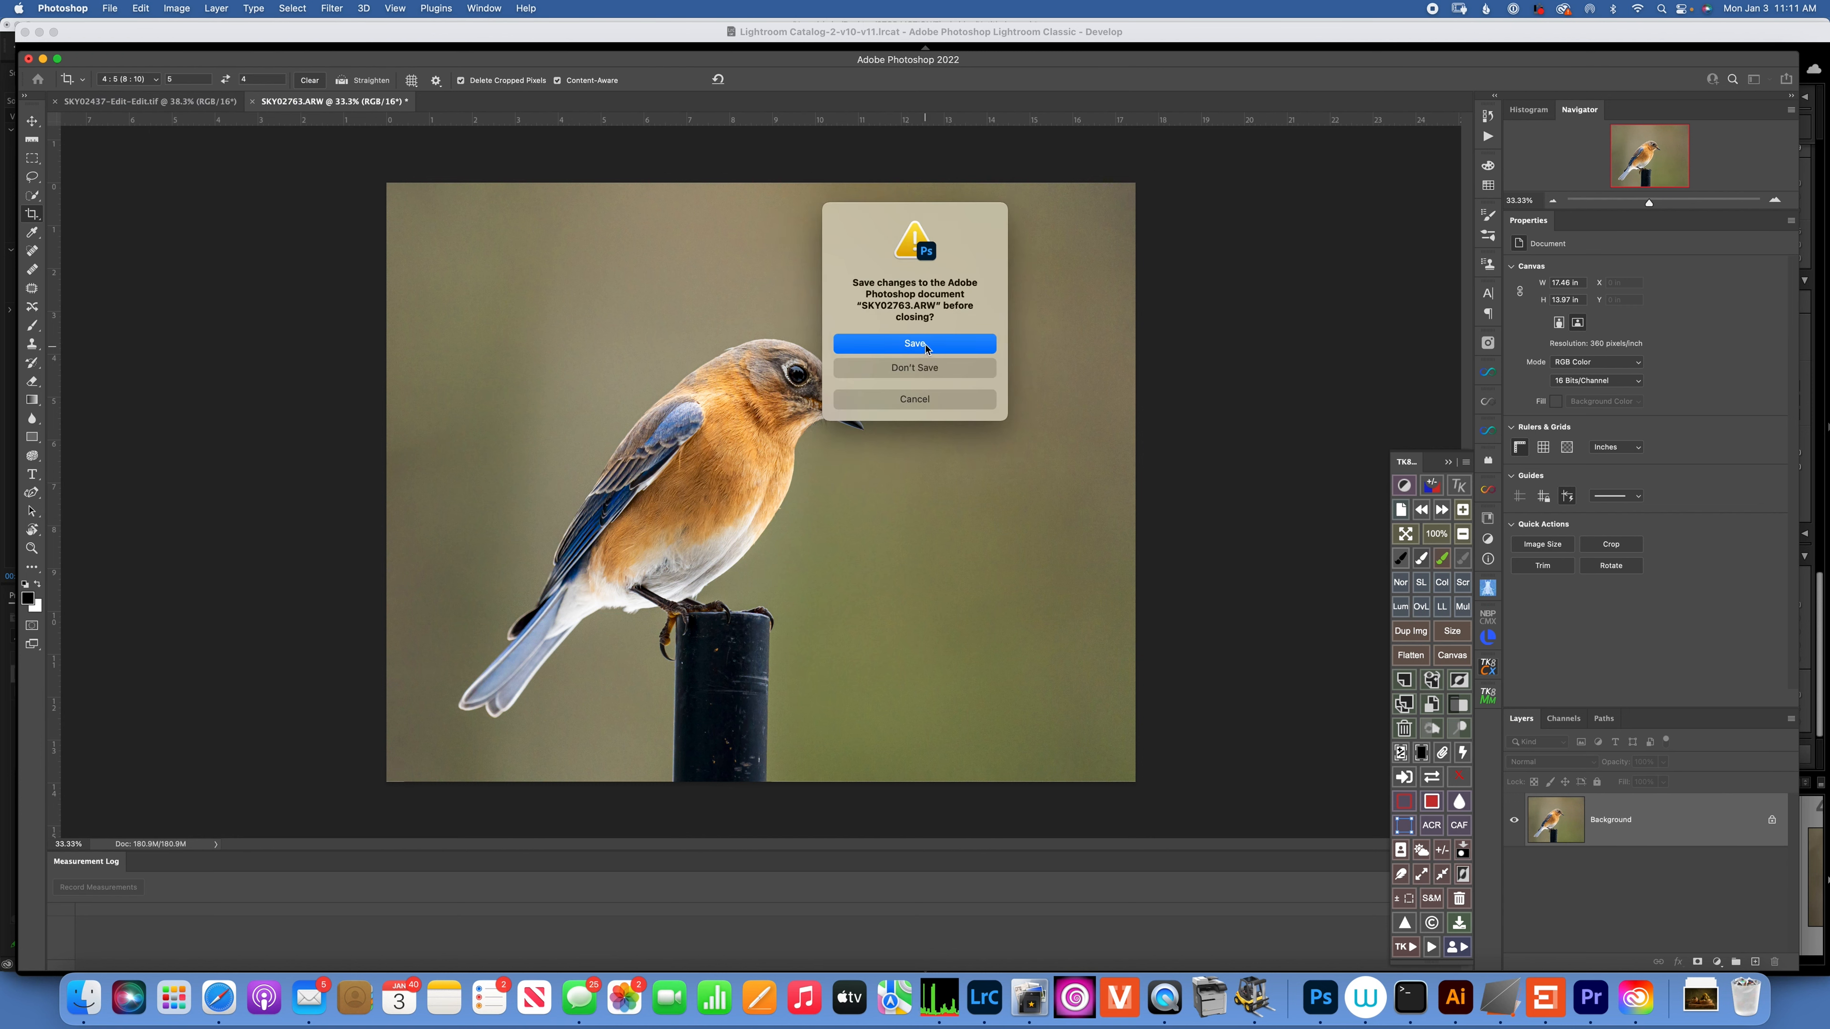
{"action": "left_click", "coordinate": [926, 349]}
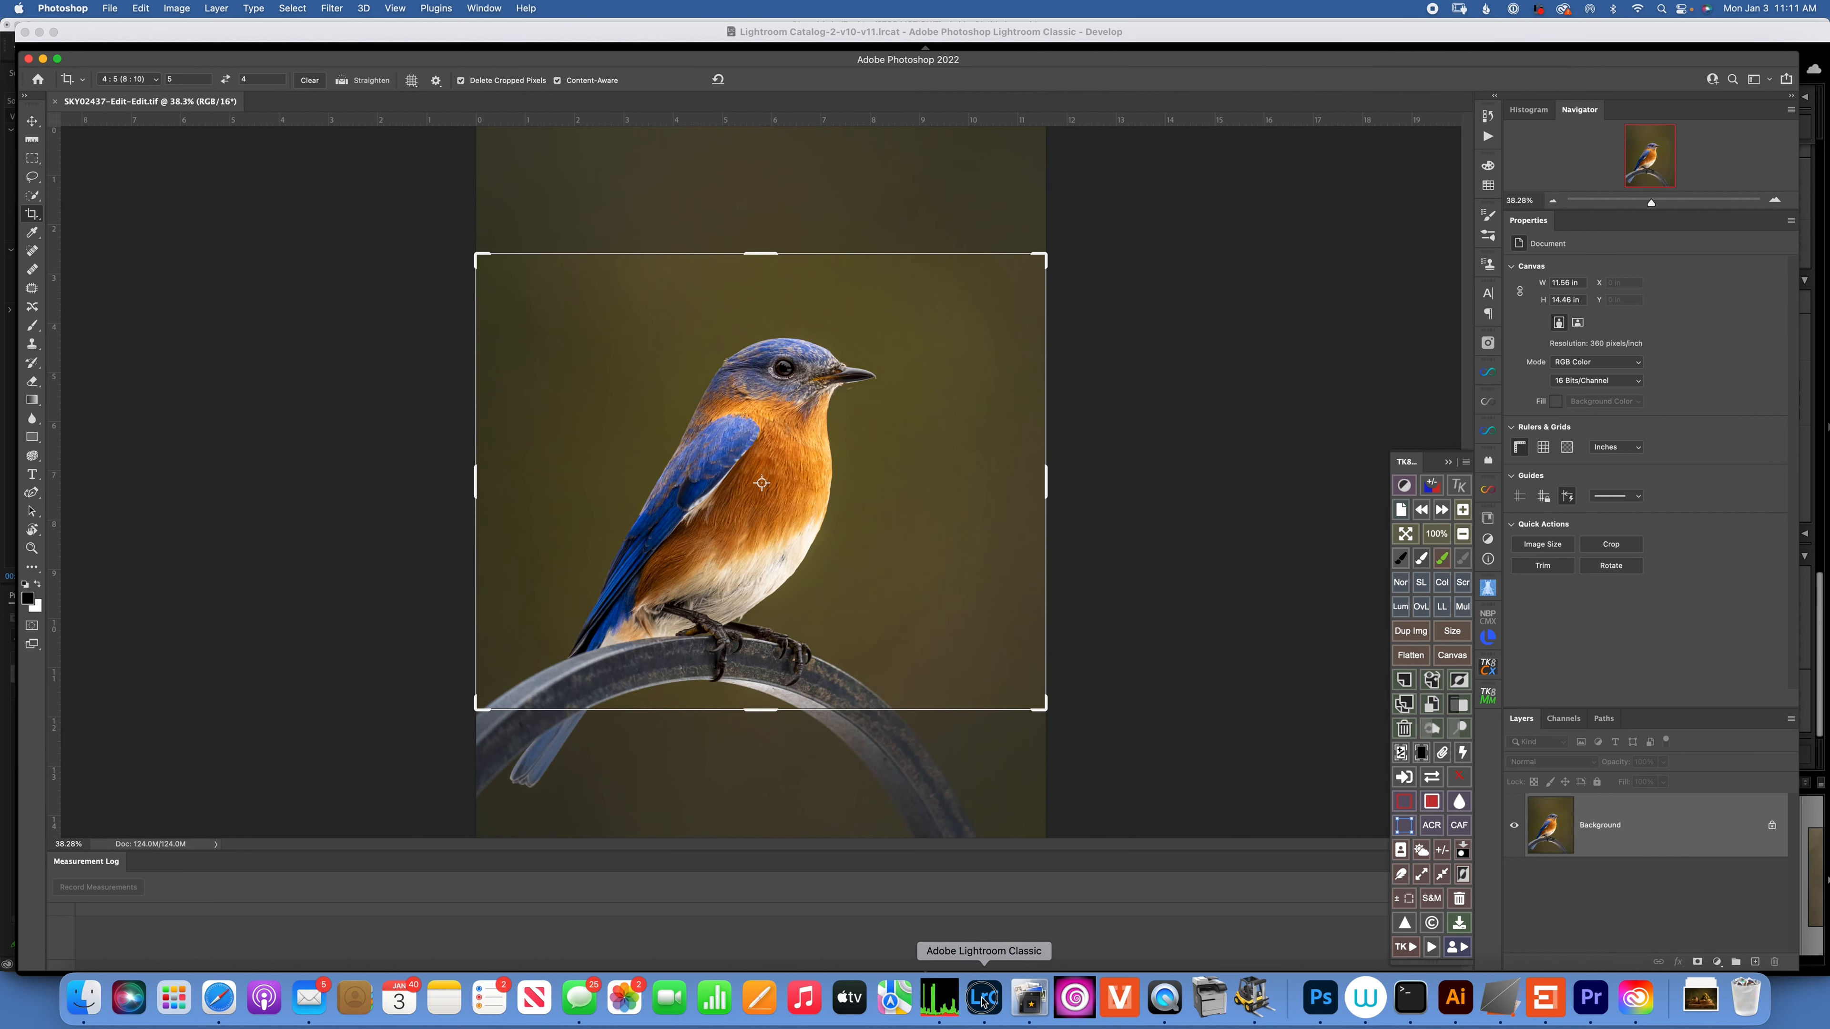
{"action": "left_click", "coordinate": [983, 1000]}
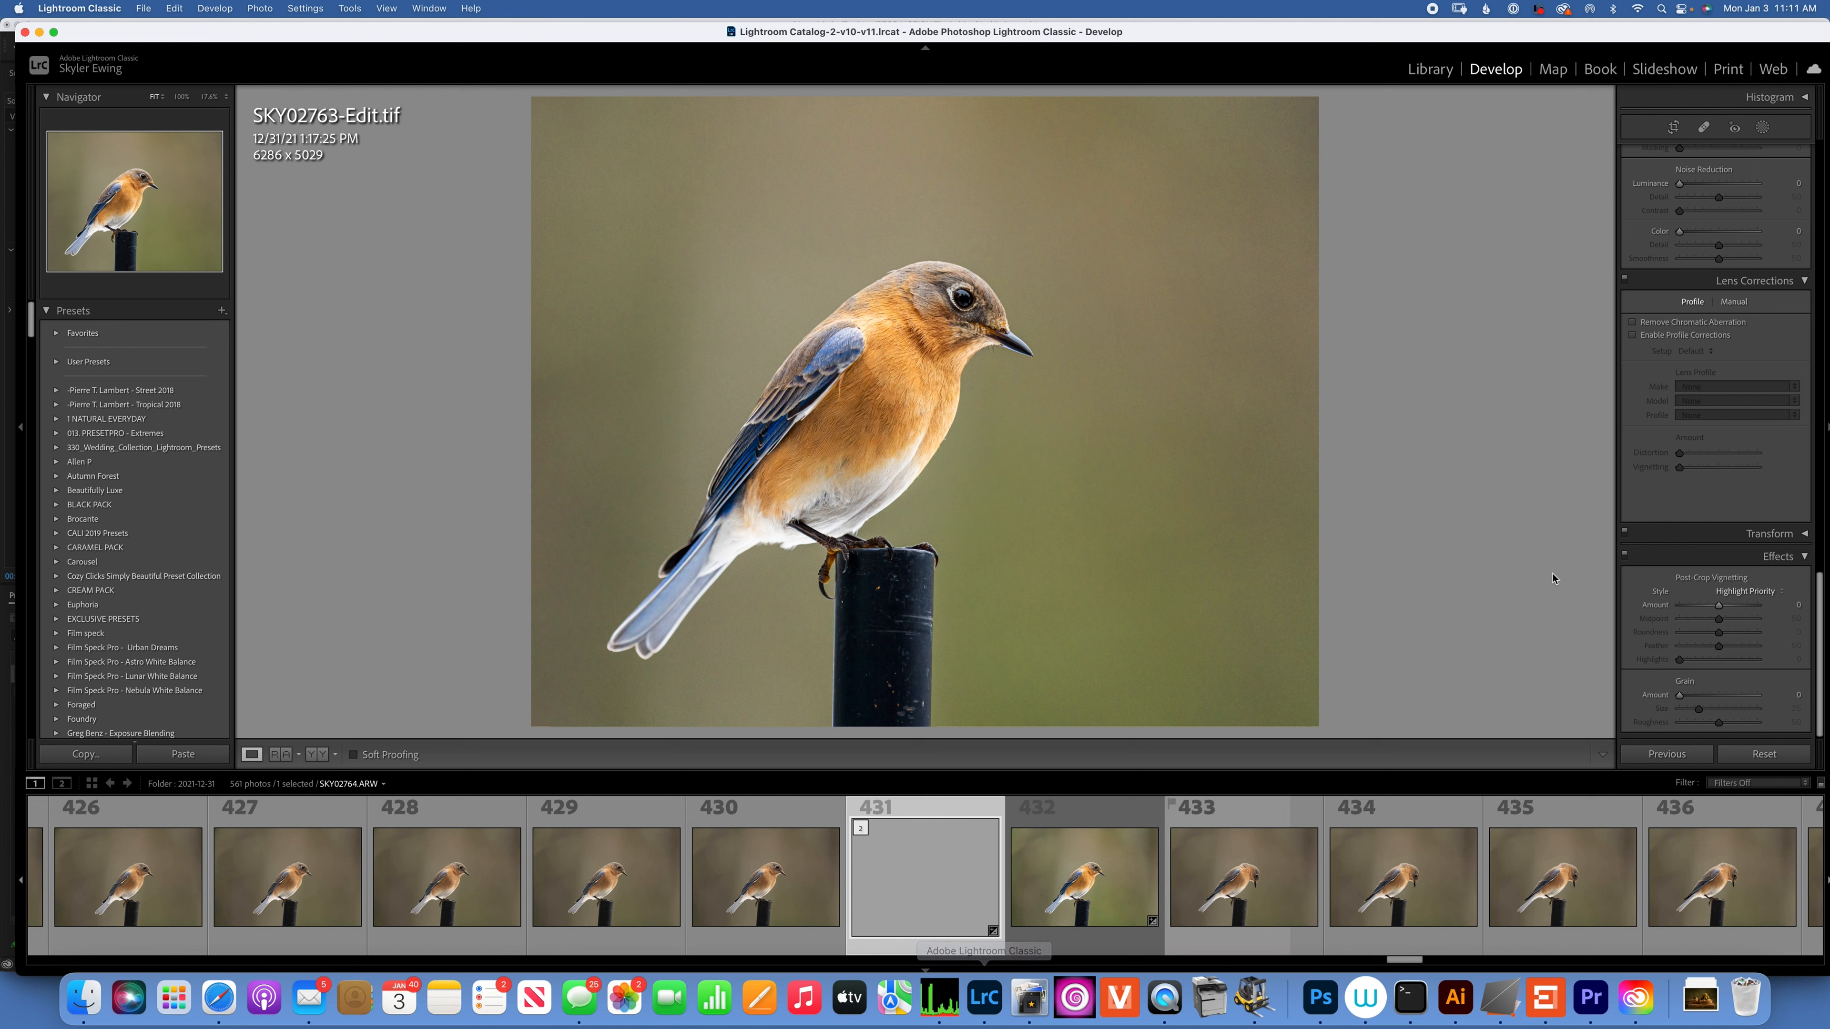
Add a large oval radial gradient mask centred on the bird, tilt it along the bird's body, and invert it to cover the background
{"action": "left_click", "coordinate": [1763, 128]}
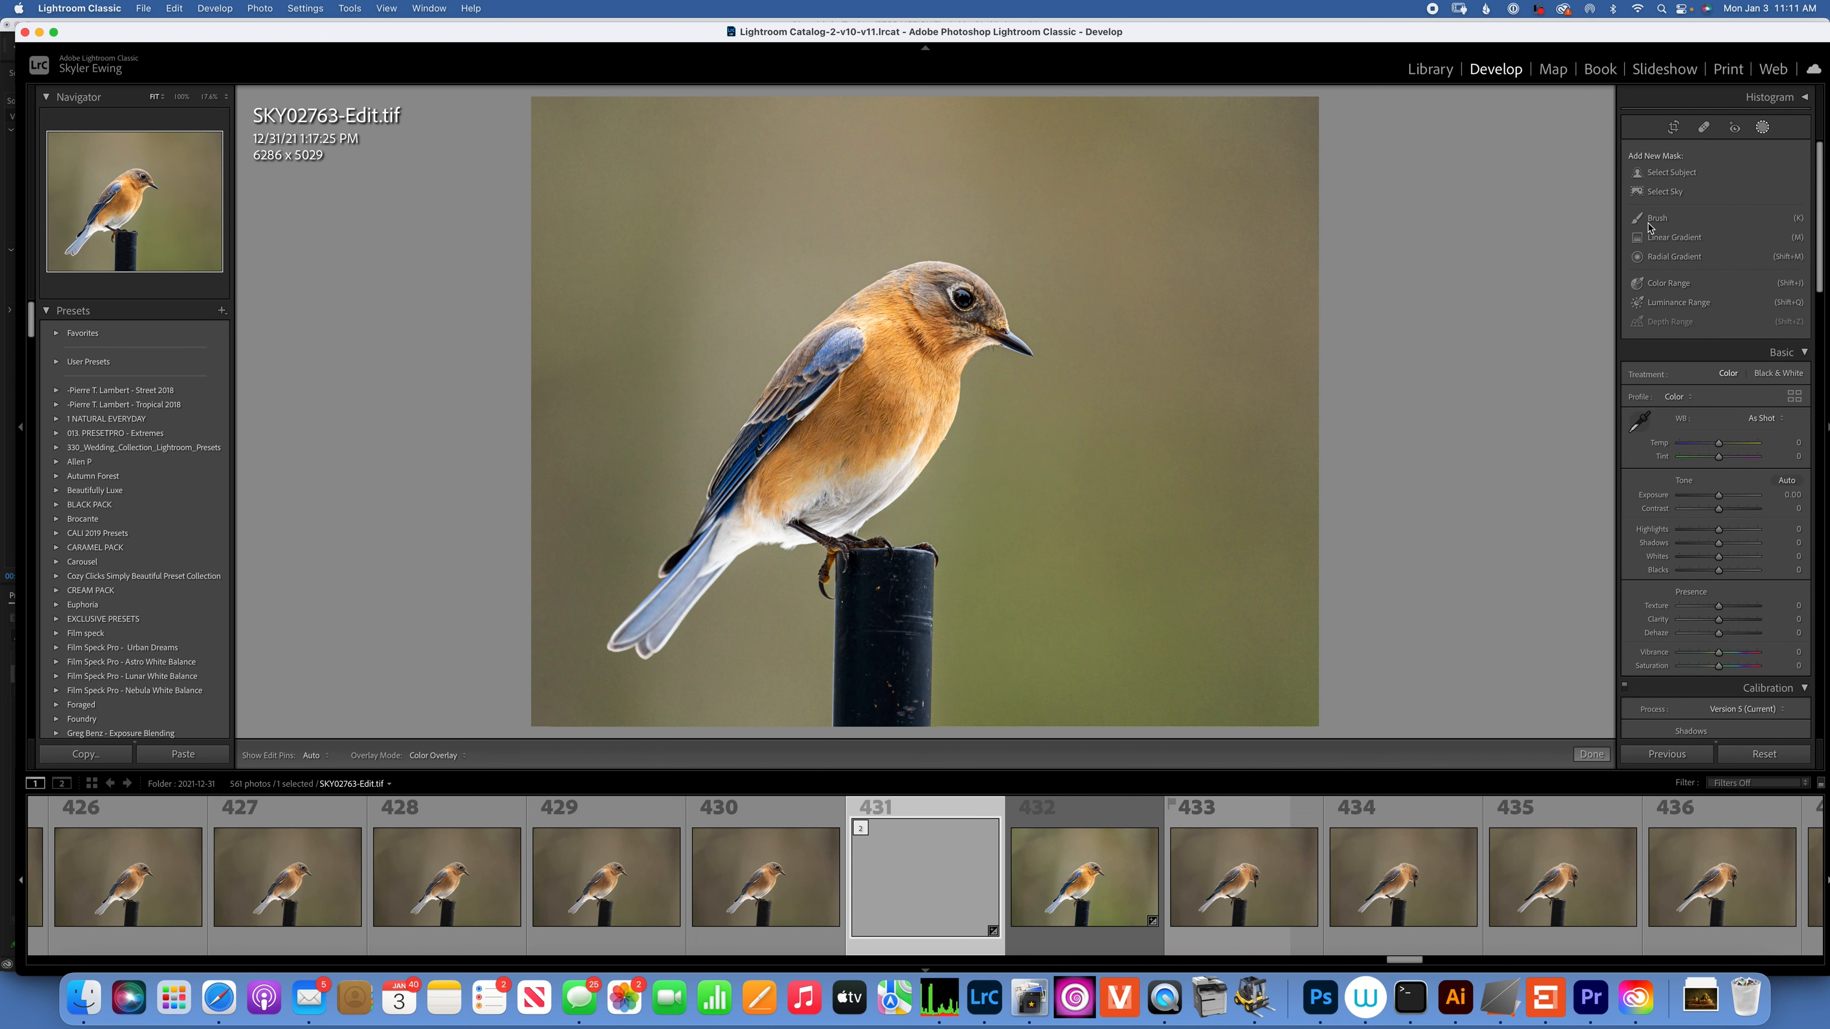
{"action": "left_click", "coordinate": [1691, 261]}
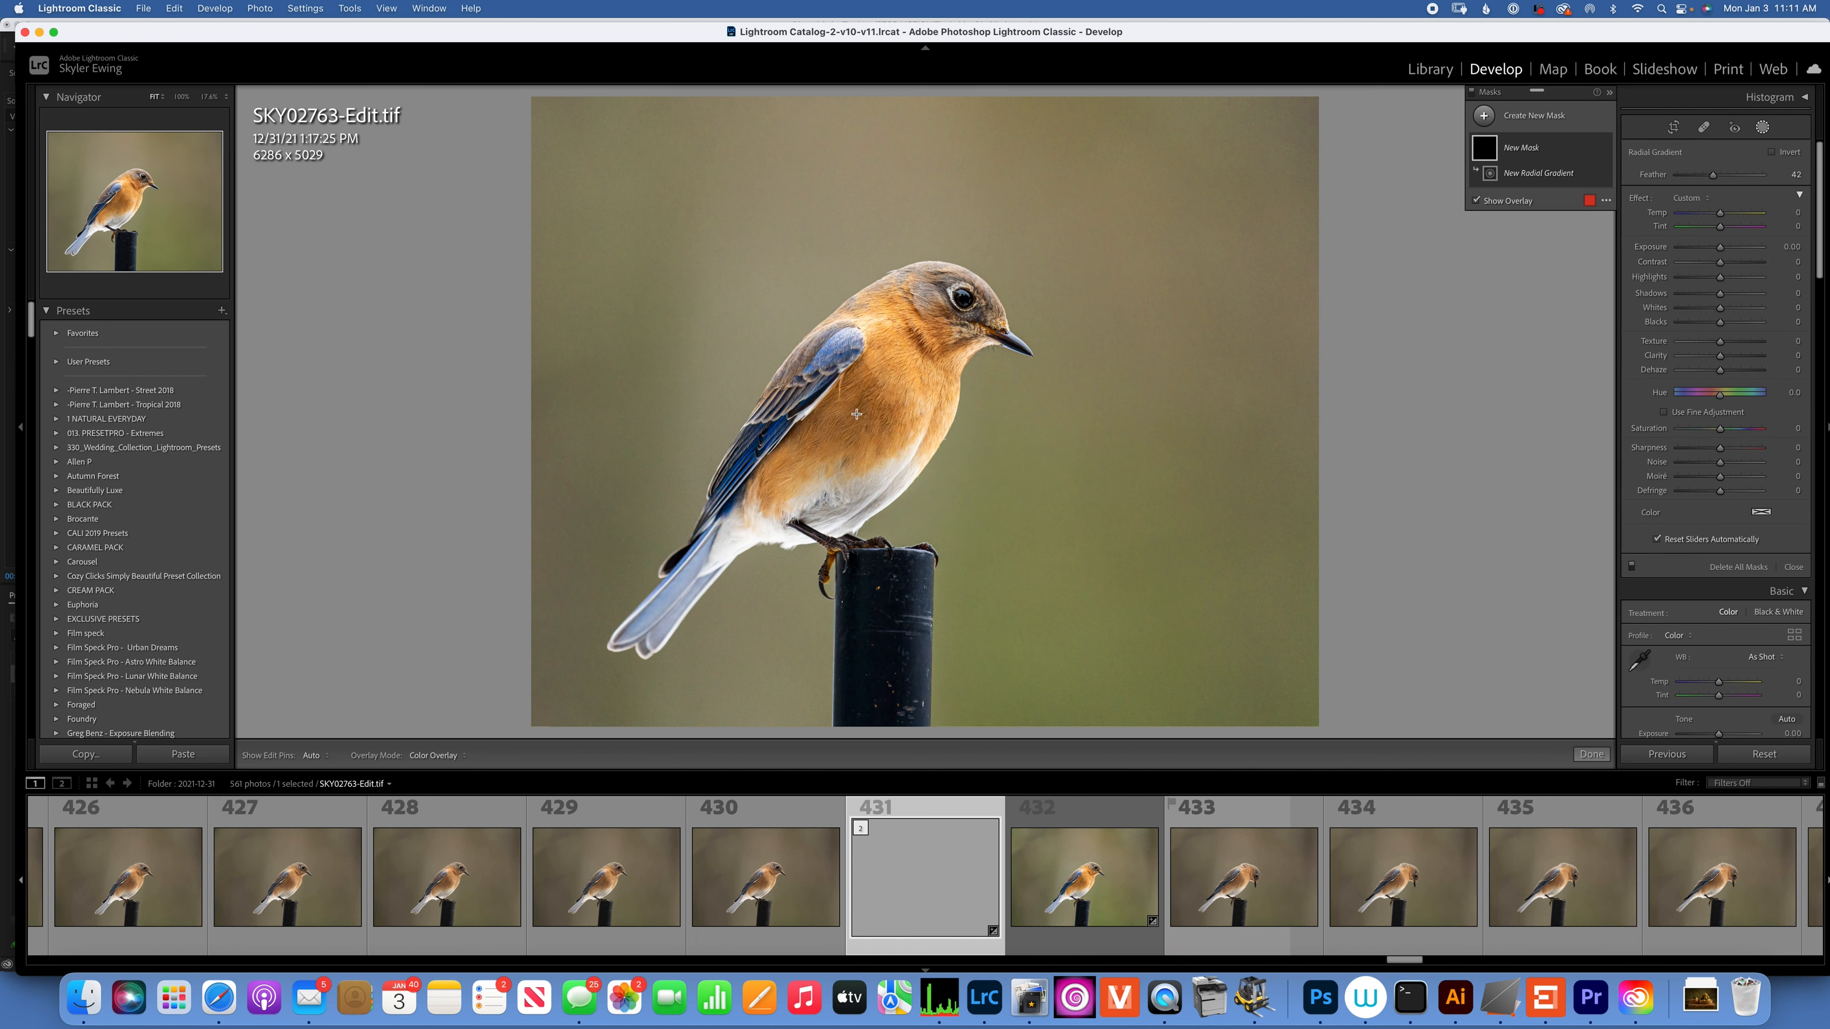
{"action": "left_click_drag", "start_coordinate": [856, 413], "coordinate": [1142, 833]}
{"action": "left_click_drag", "start_coordinate": [1154, 412], "coordinate": [1046, 585]}
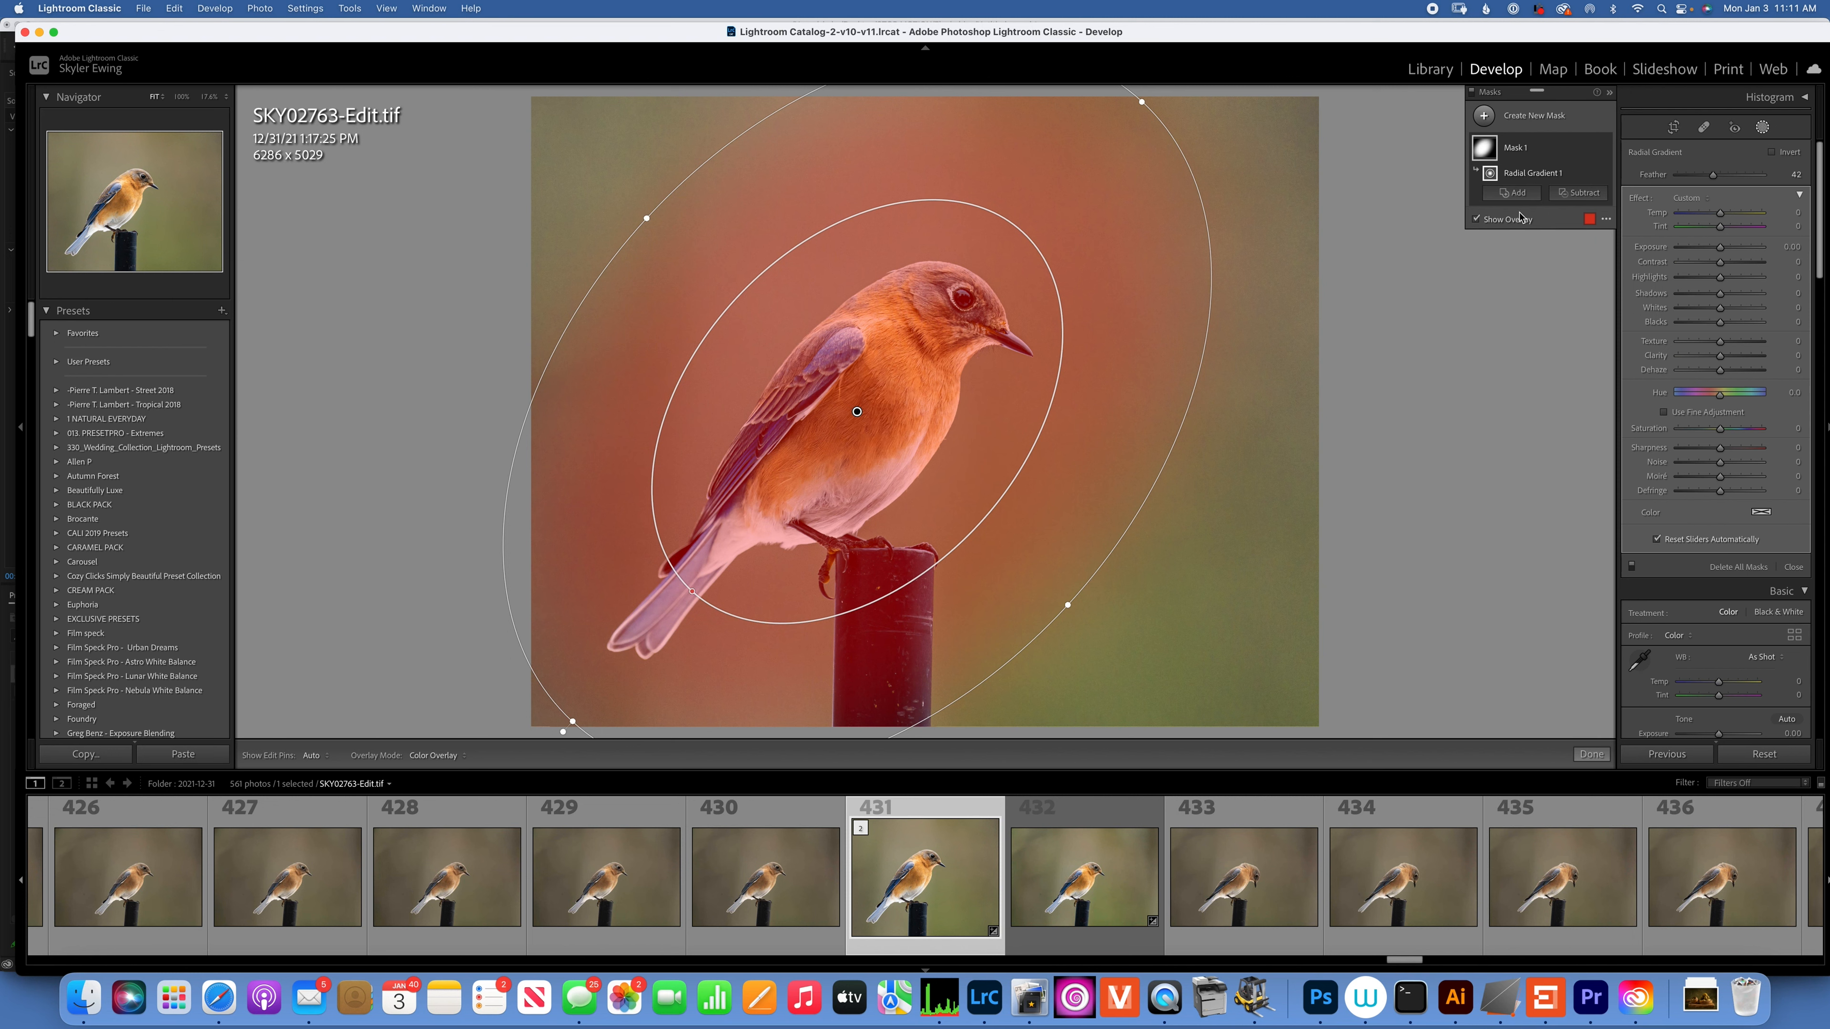
{"action": "left_click", "coordinate": [1589, 174]}
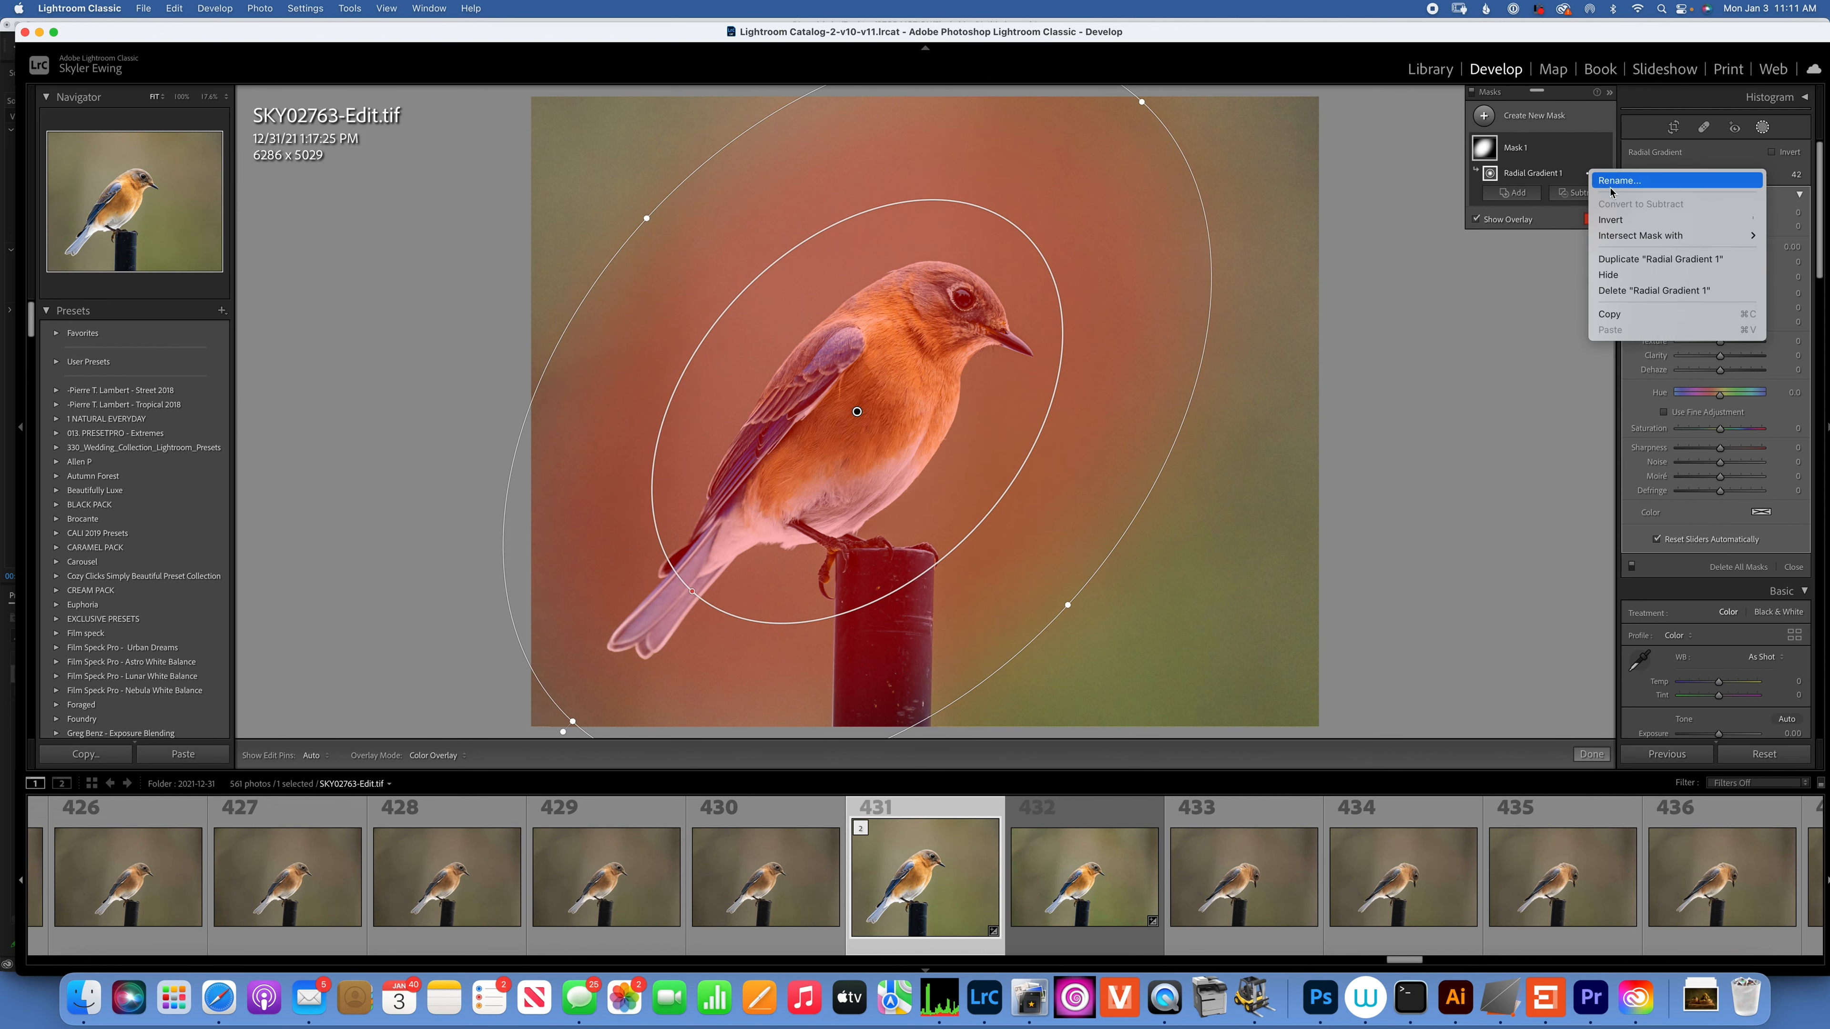
{"action": "left_click", "coordinate": [1612, 220]}
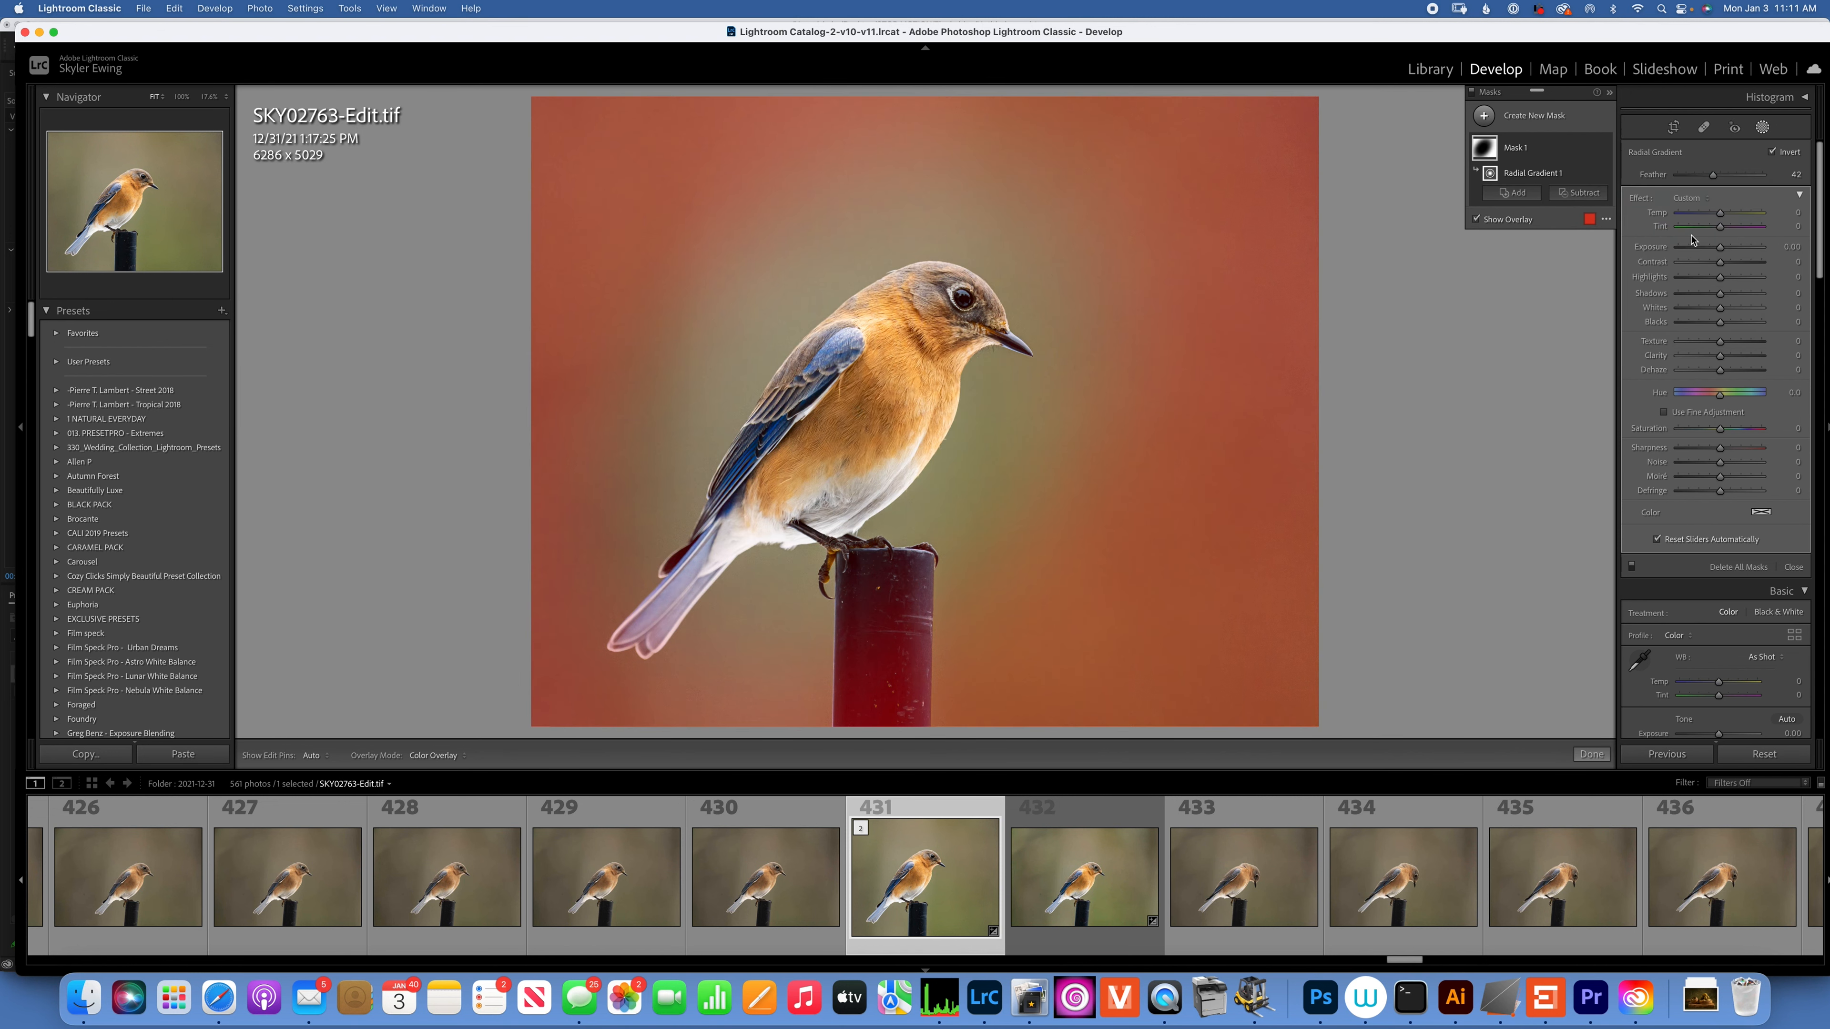
Hide the mask overlay, set the mask's Exposure to −0.60 and Dehaze to −17, cool its Temp slightly, and compare with the raw photo
{"action": "key", "text": "o"}
{"action": "left_click_drag", "start_coordinate": [1720, 246], "coordinate": [1714, 252]}
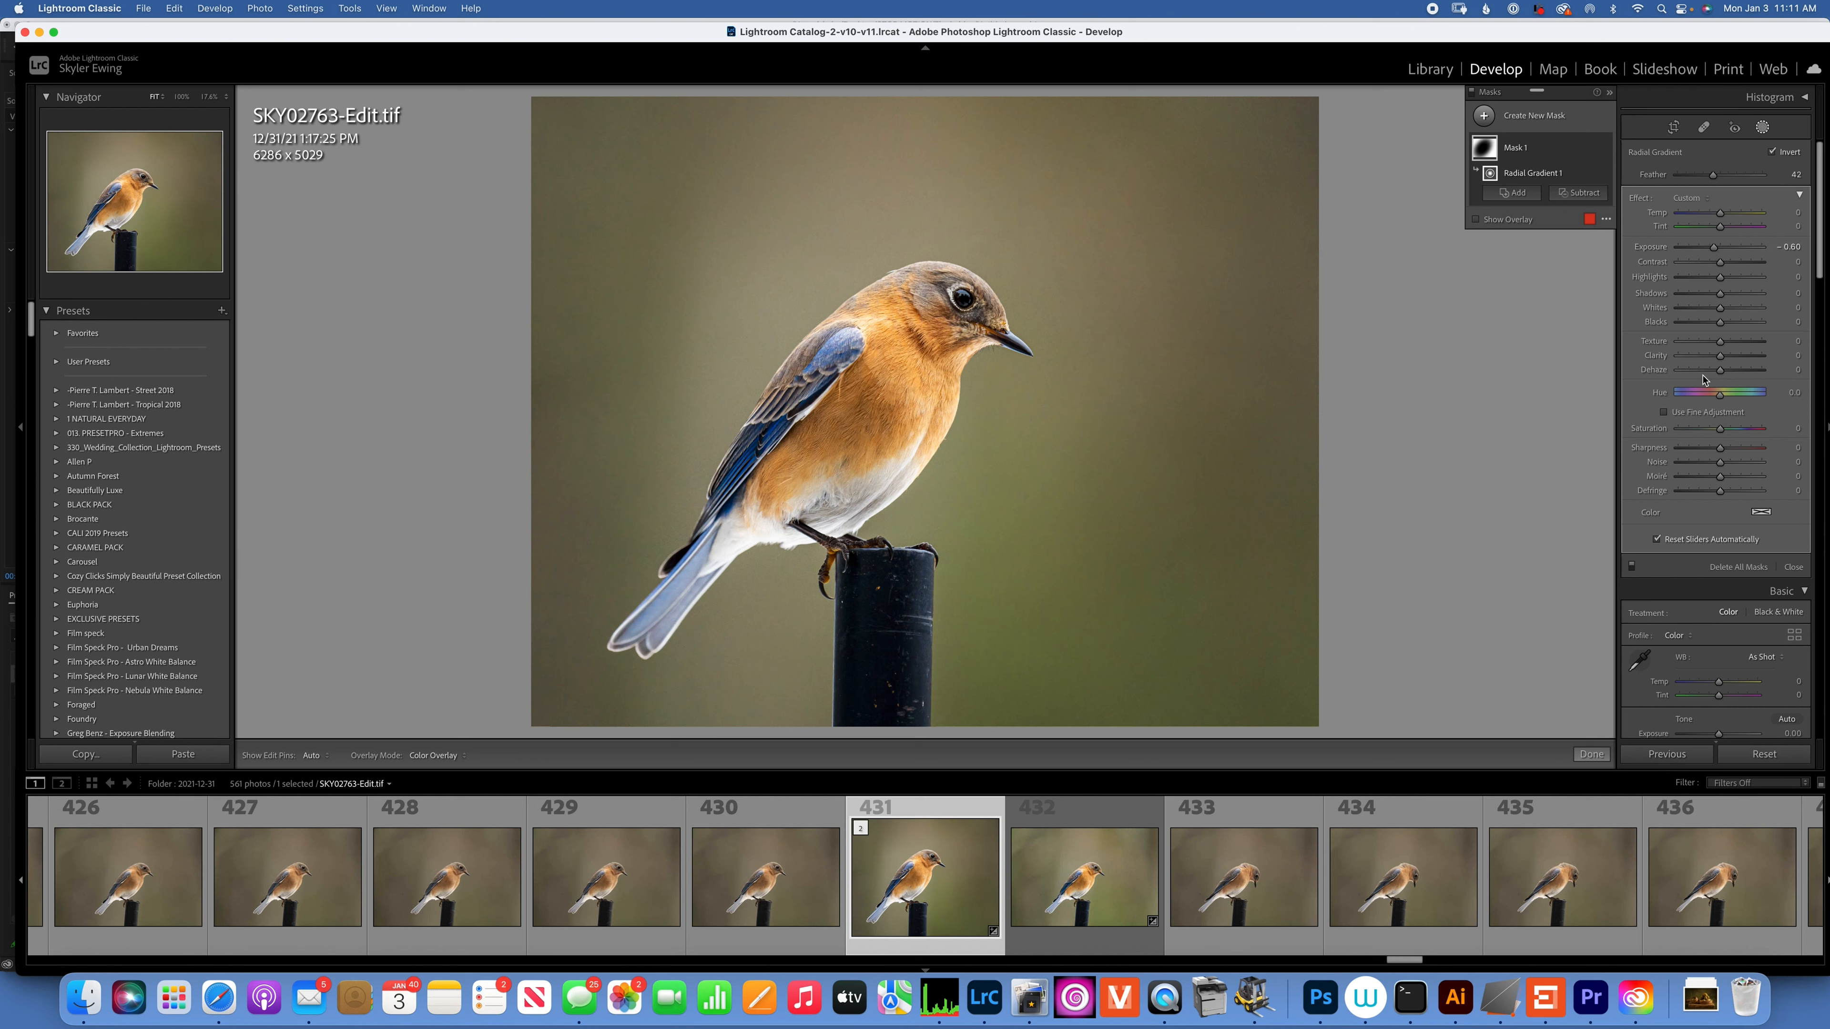
{"action": "left_click_drag", "start_coordinate": [1720, 372], "coordinate": [1712, 372]}
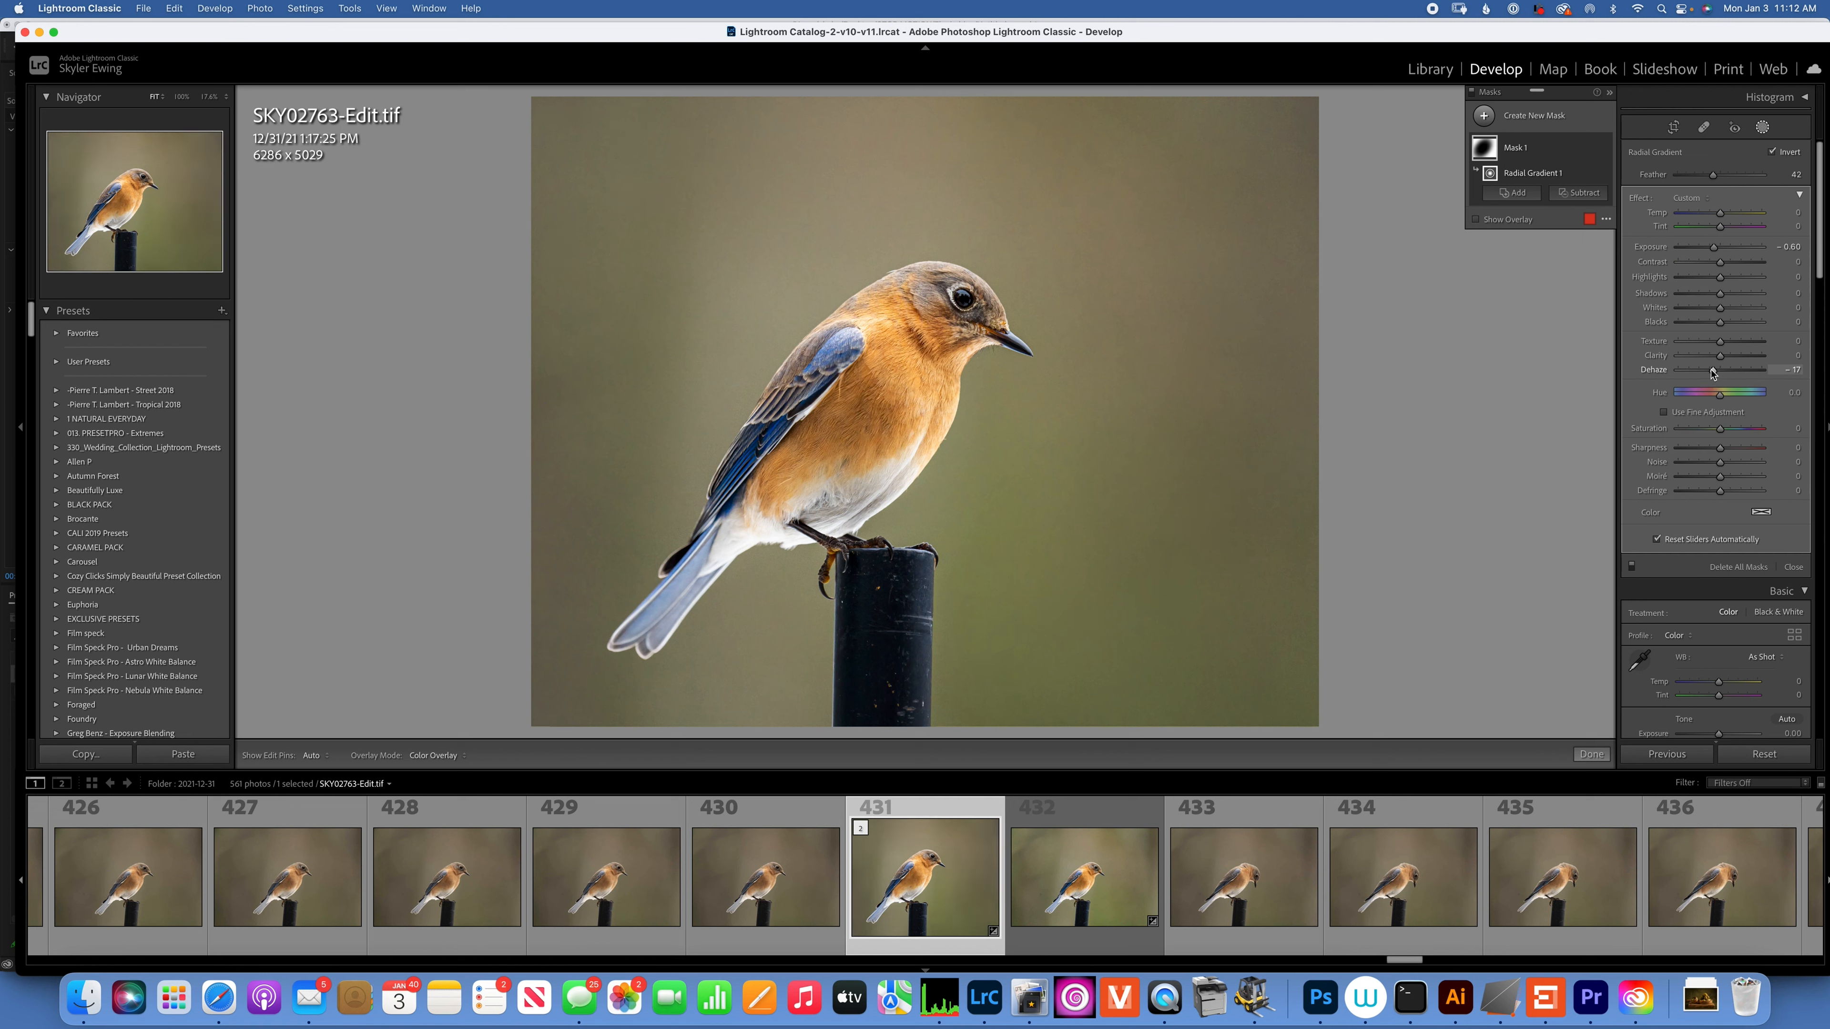
{"action": "left_click_drag", "start_coordinate": [1721, 214], "coordinate": [1715, 216]}
{"action": "left_click", "coordinate": [1071, 875]}
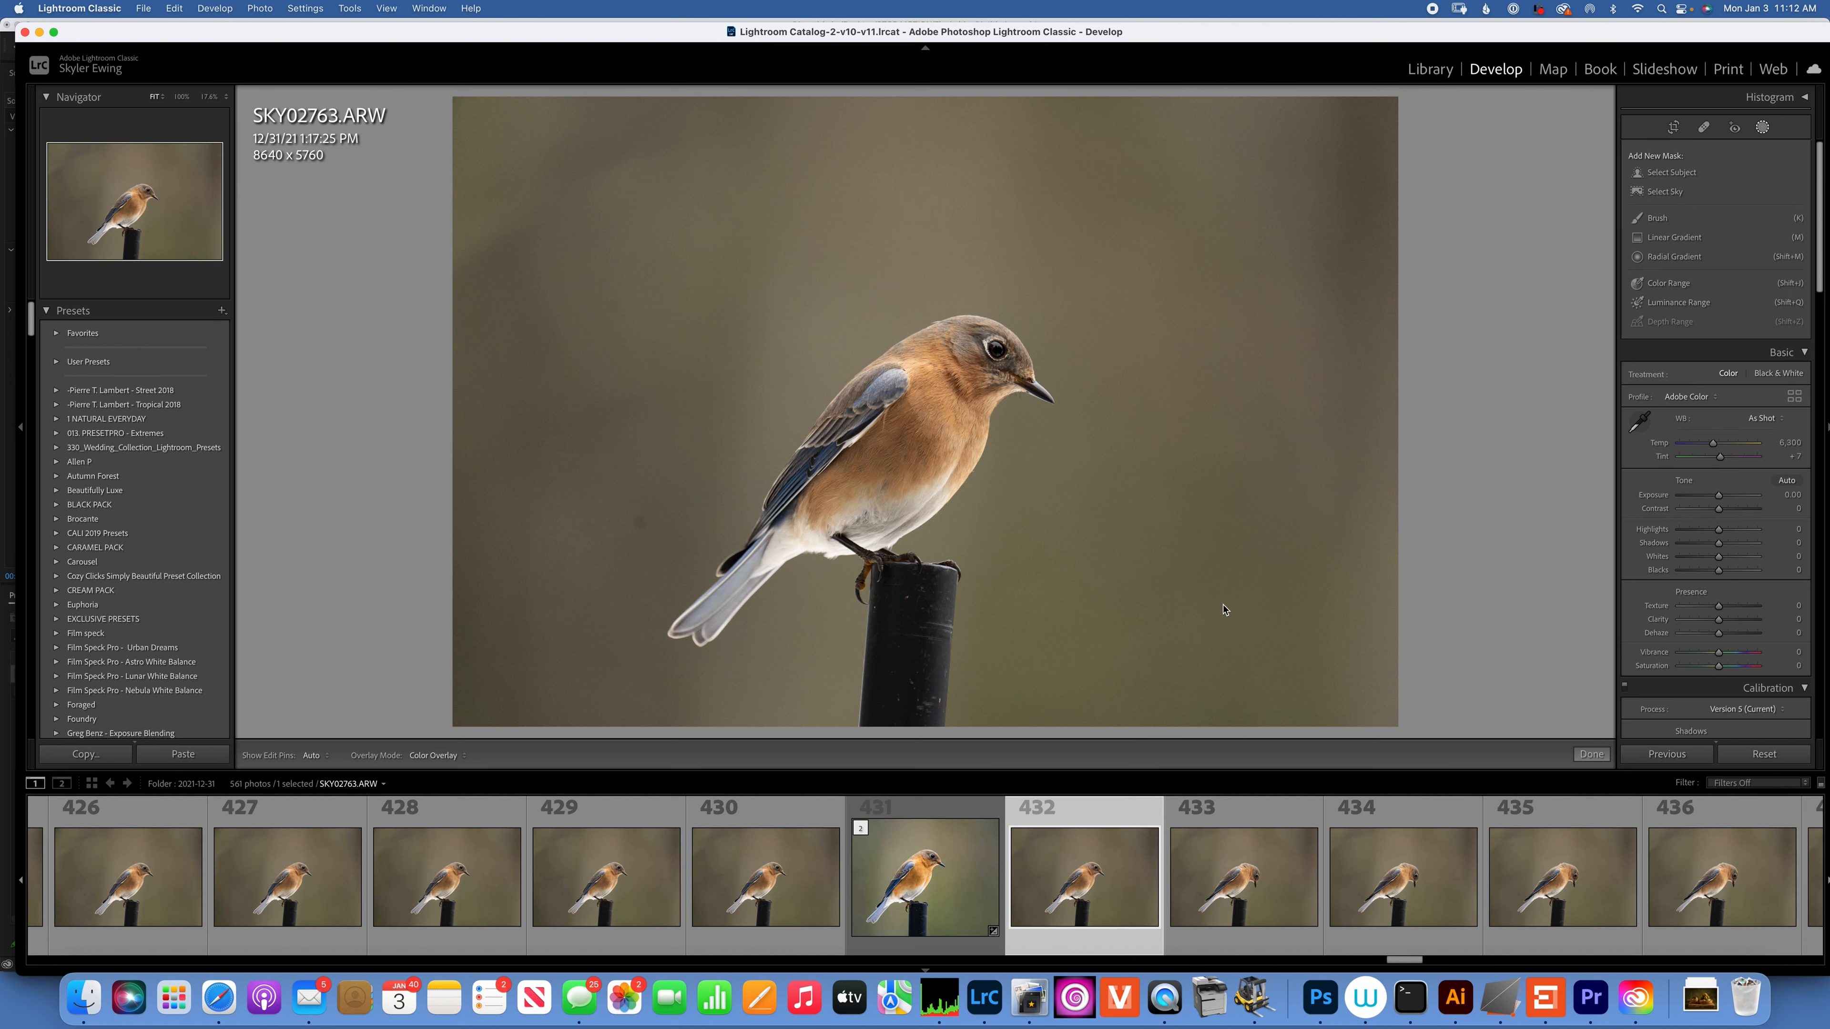
{"action": "key", "text": "Left"}
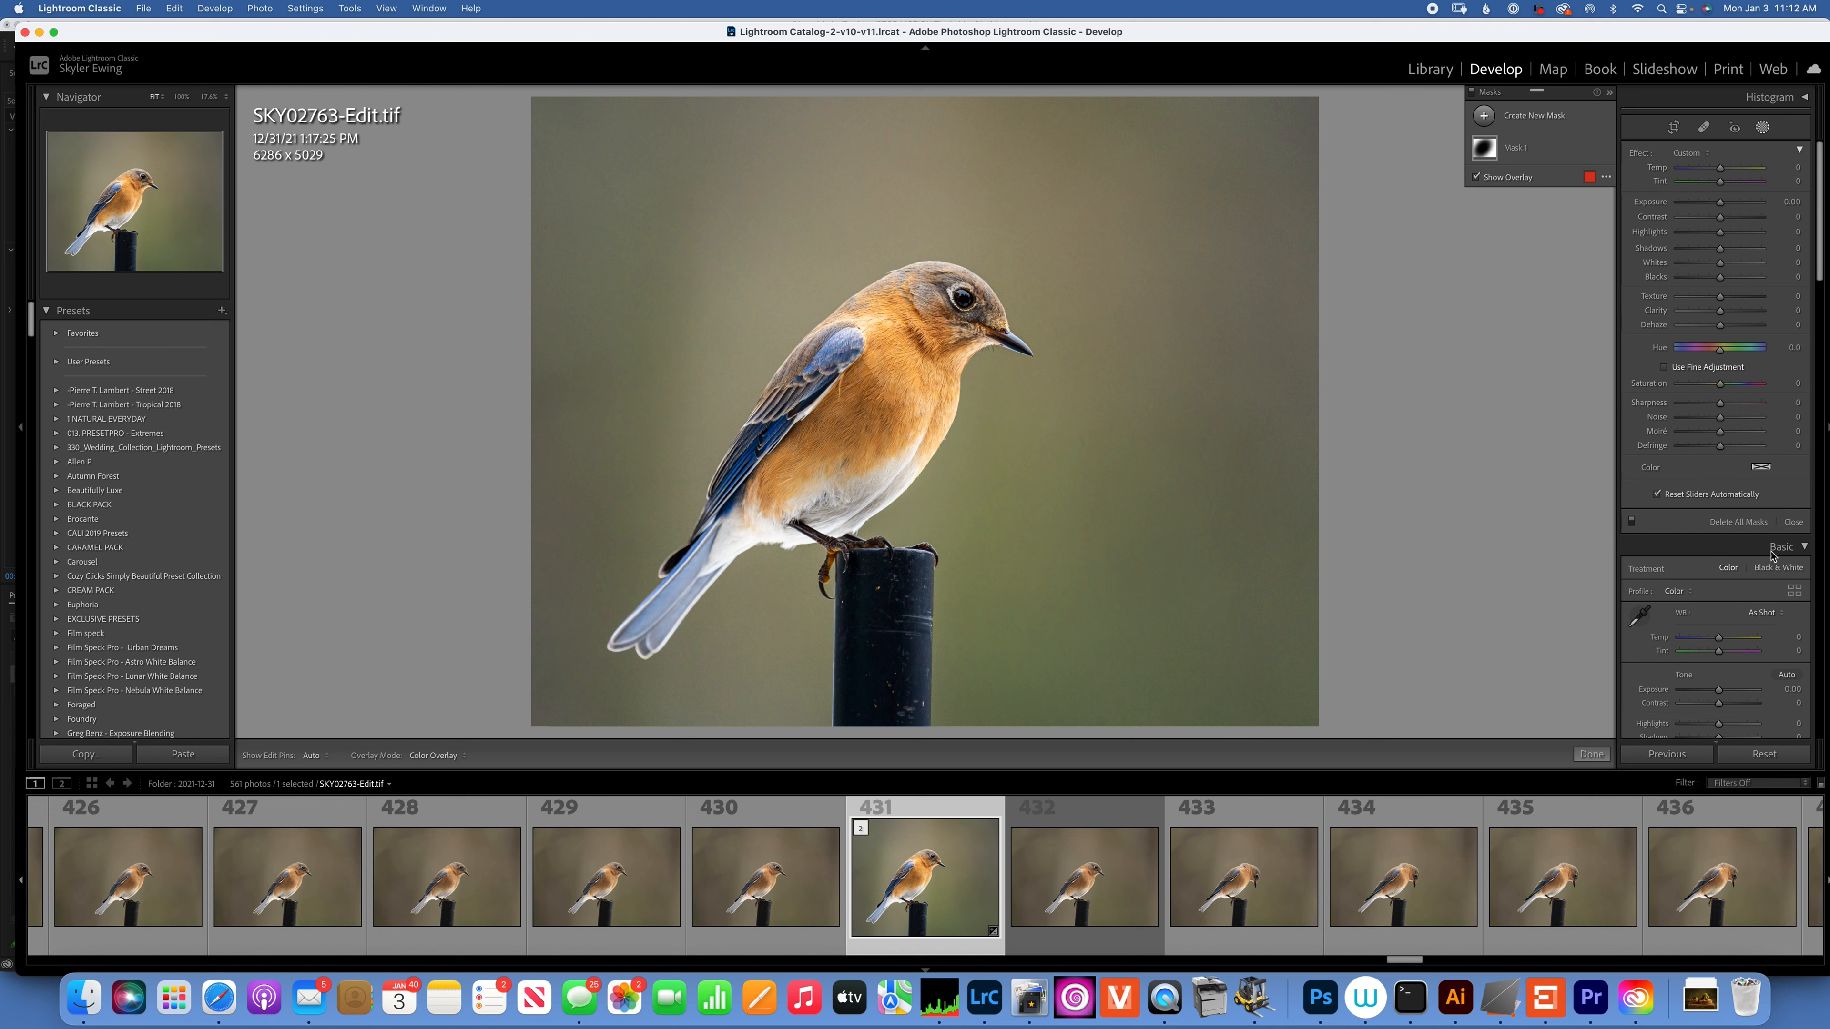
Increase the Orange saturation of the edited photo in the HSL adjustments
{"action": "scroll", "coordinate": [1737, 535], "scroll_direction": "down", "scroll_amount": 3}
{"action": "scroll", "coordinate": [1738, 535], "scroll_direction": "down", "scroll_amount": 5}
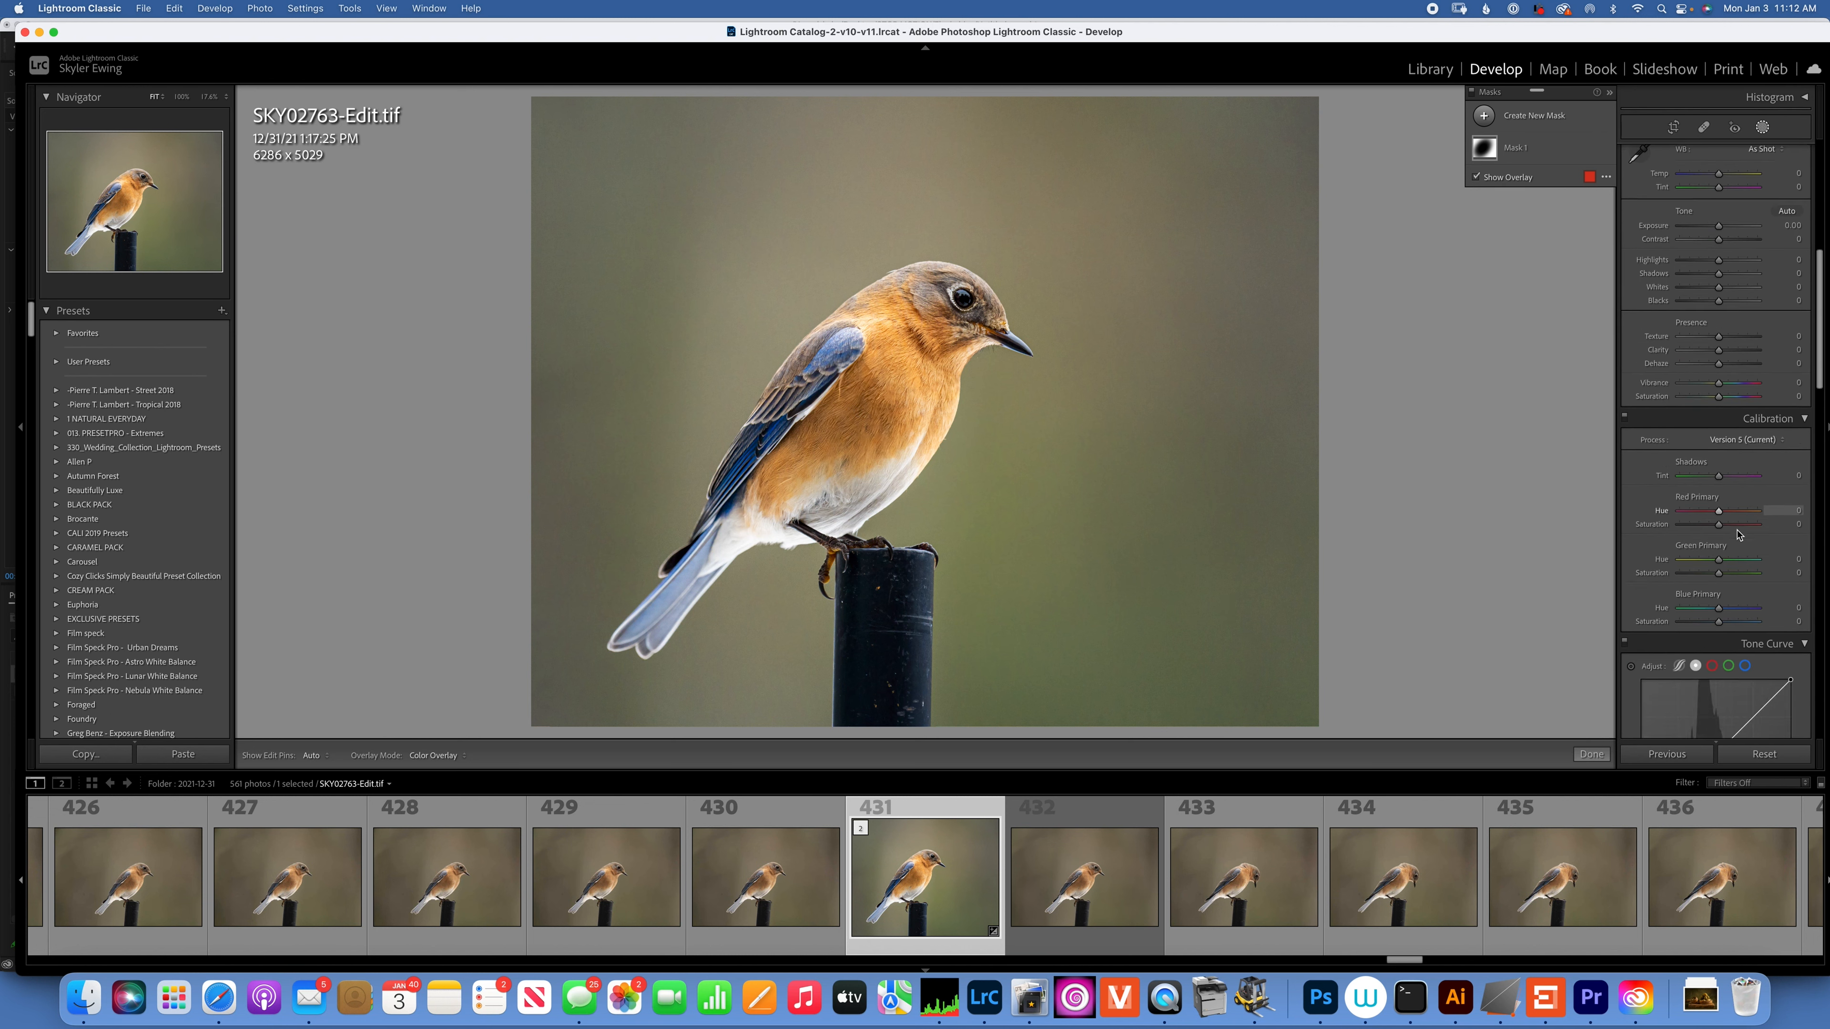
{"action": "scroll", "coordinate": [1738, 525], "scroll_direction": "down", "scroll_amount": 7}
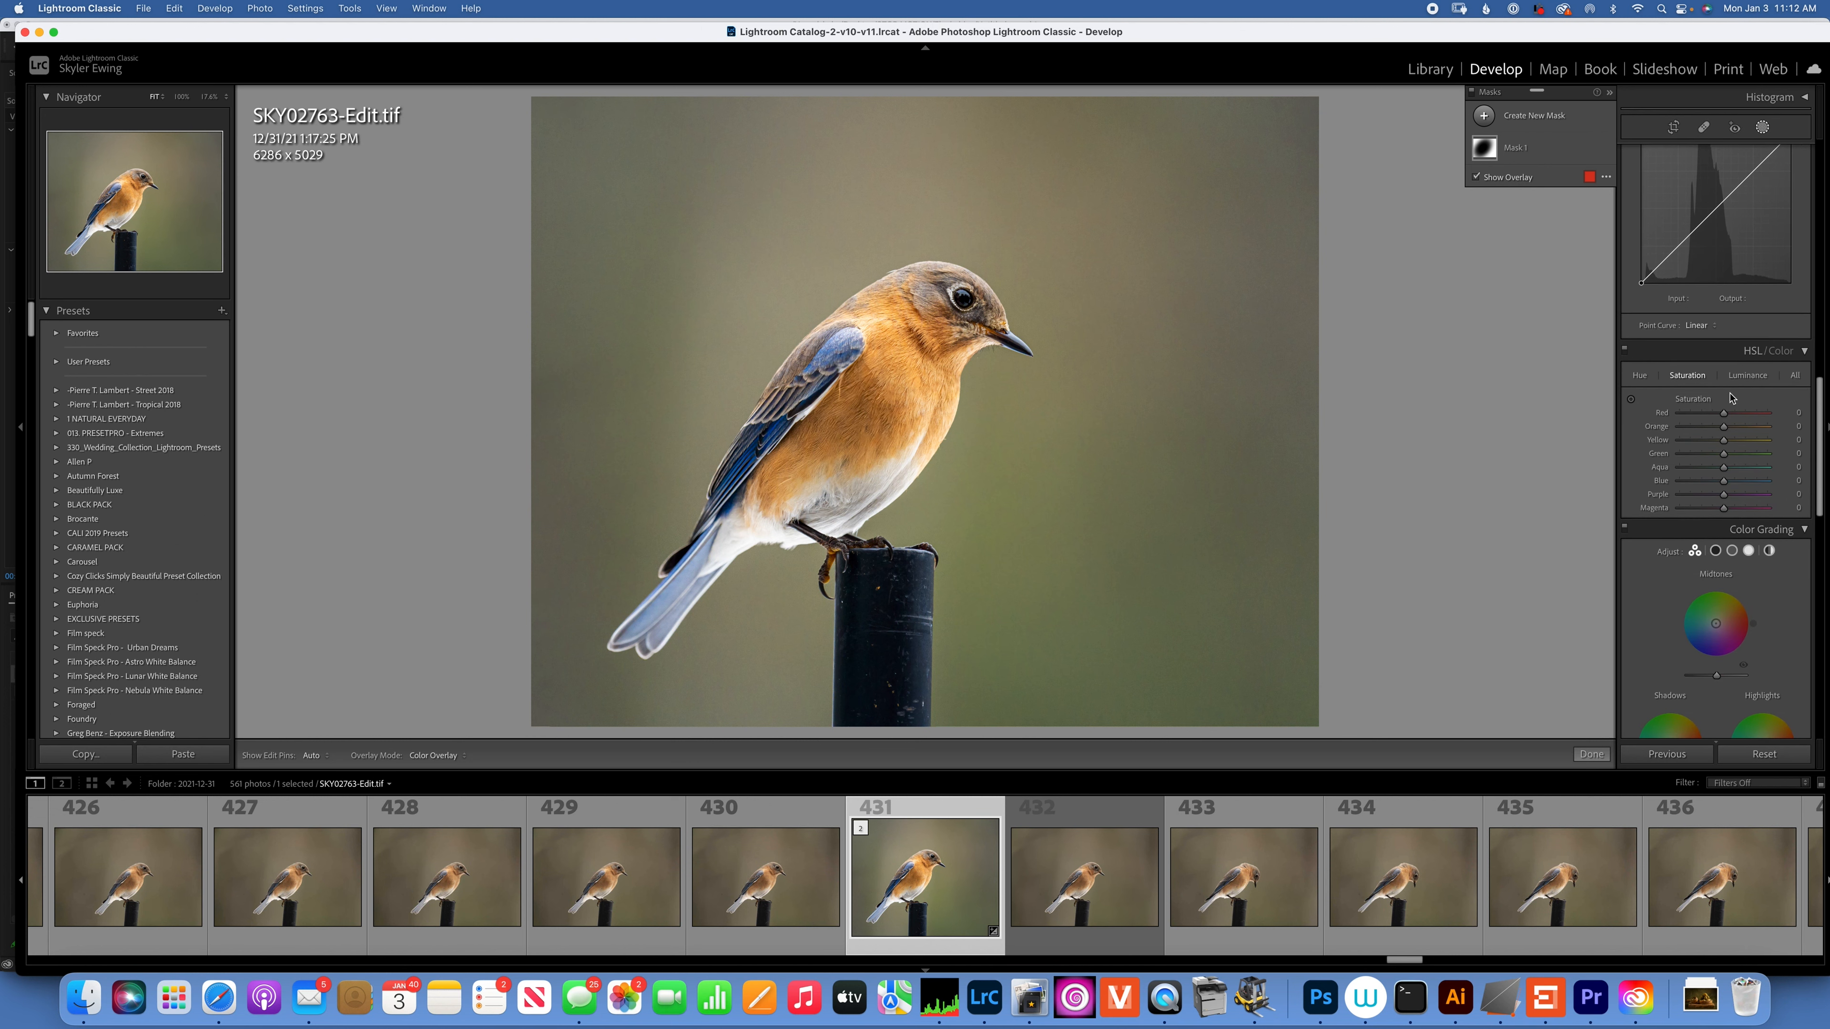
{"action": "left_click_drag", "start_coordinate": [1724, 426], "coordinate": [1742, 431]}
Add a second, larger circular radial gradient mask centred on the bird and reaching close to the photo's side edges
{"action": "scroll", "coordinate": [1712, 398], "scroll_direction": "up", "scroll_amount": 10}
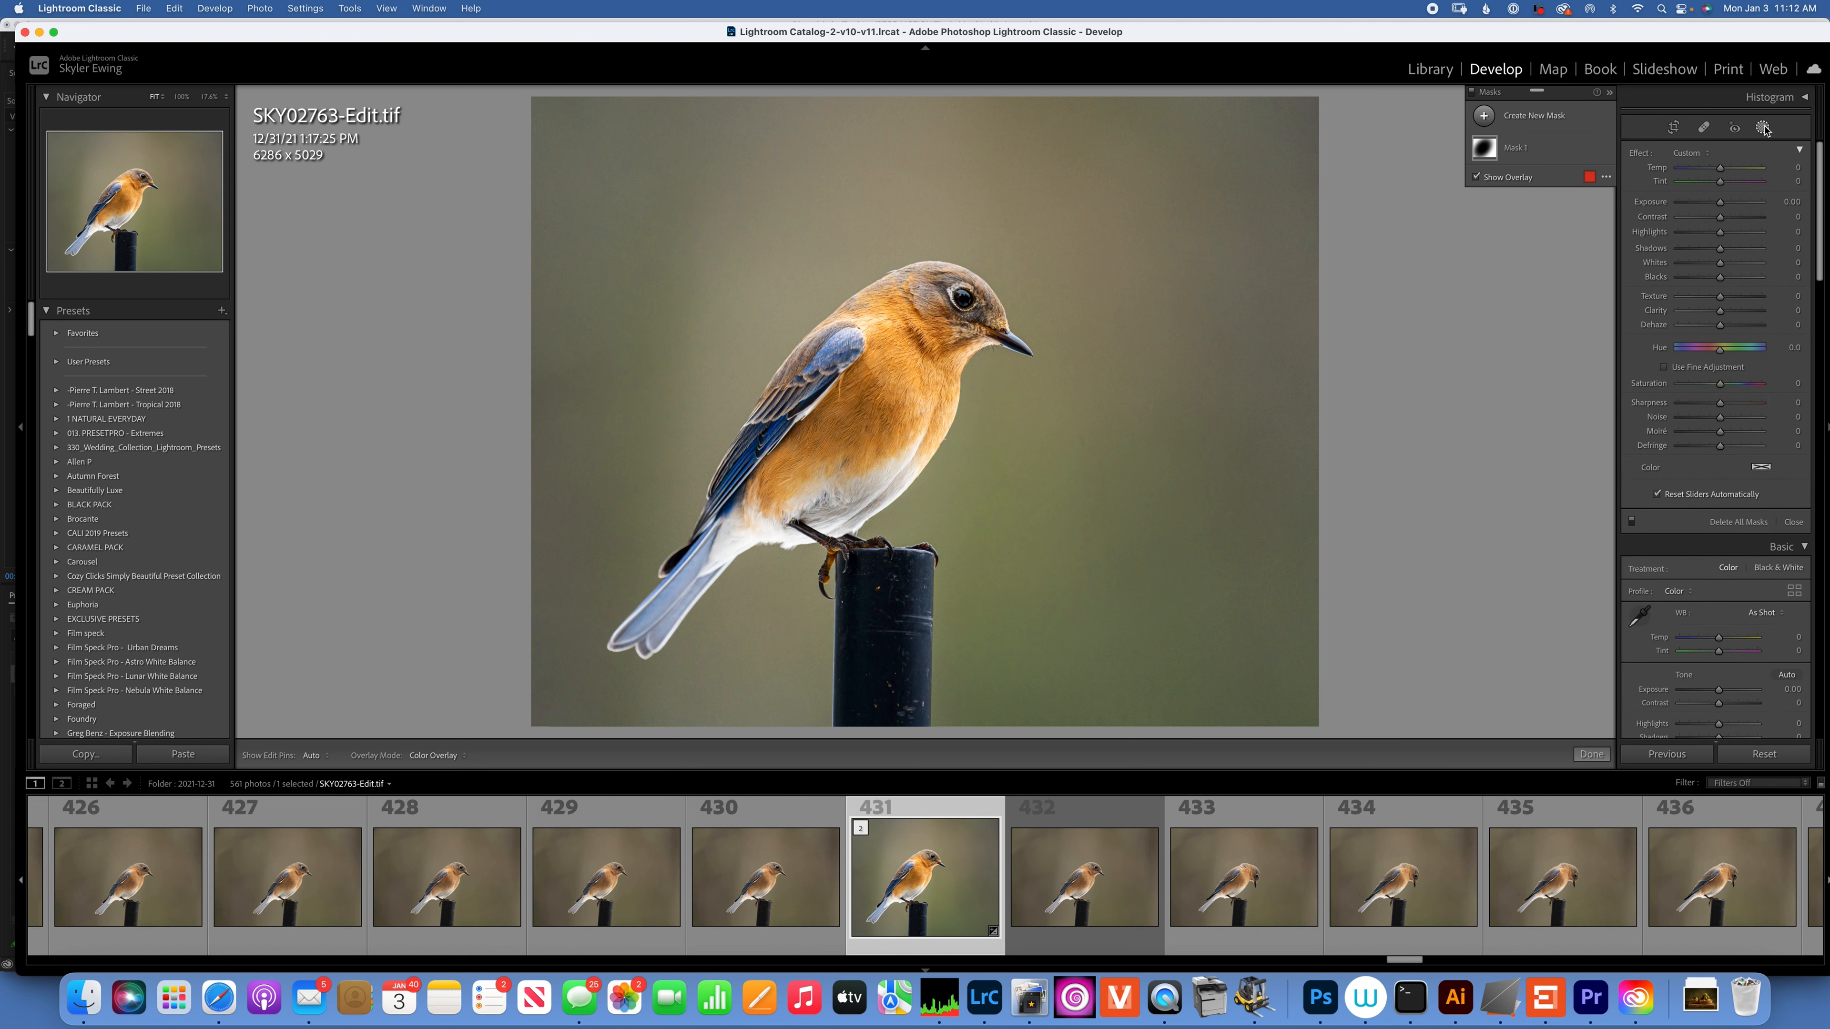
{"action": "left_click", "coordinate": [1483, 116]}
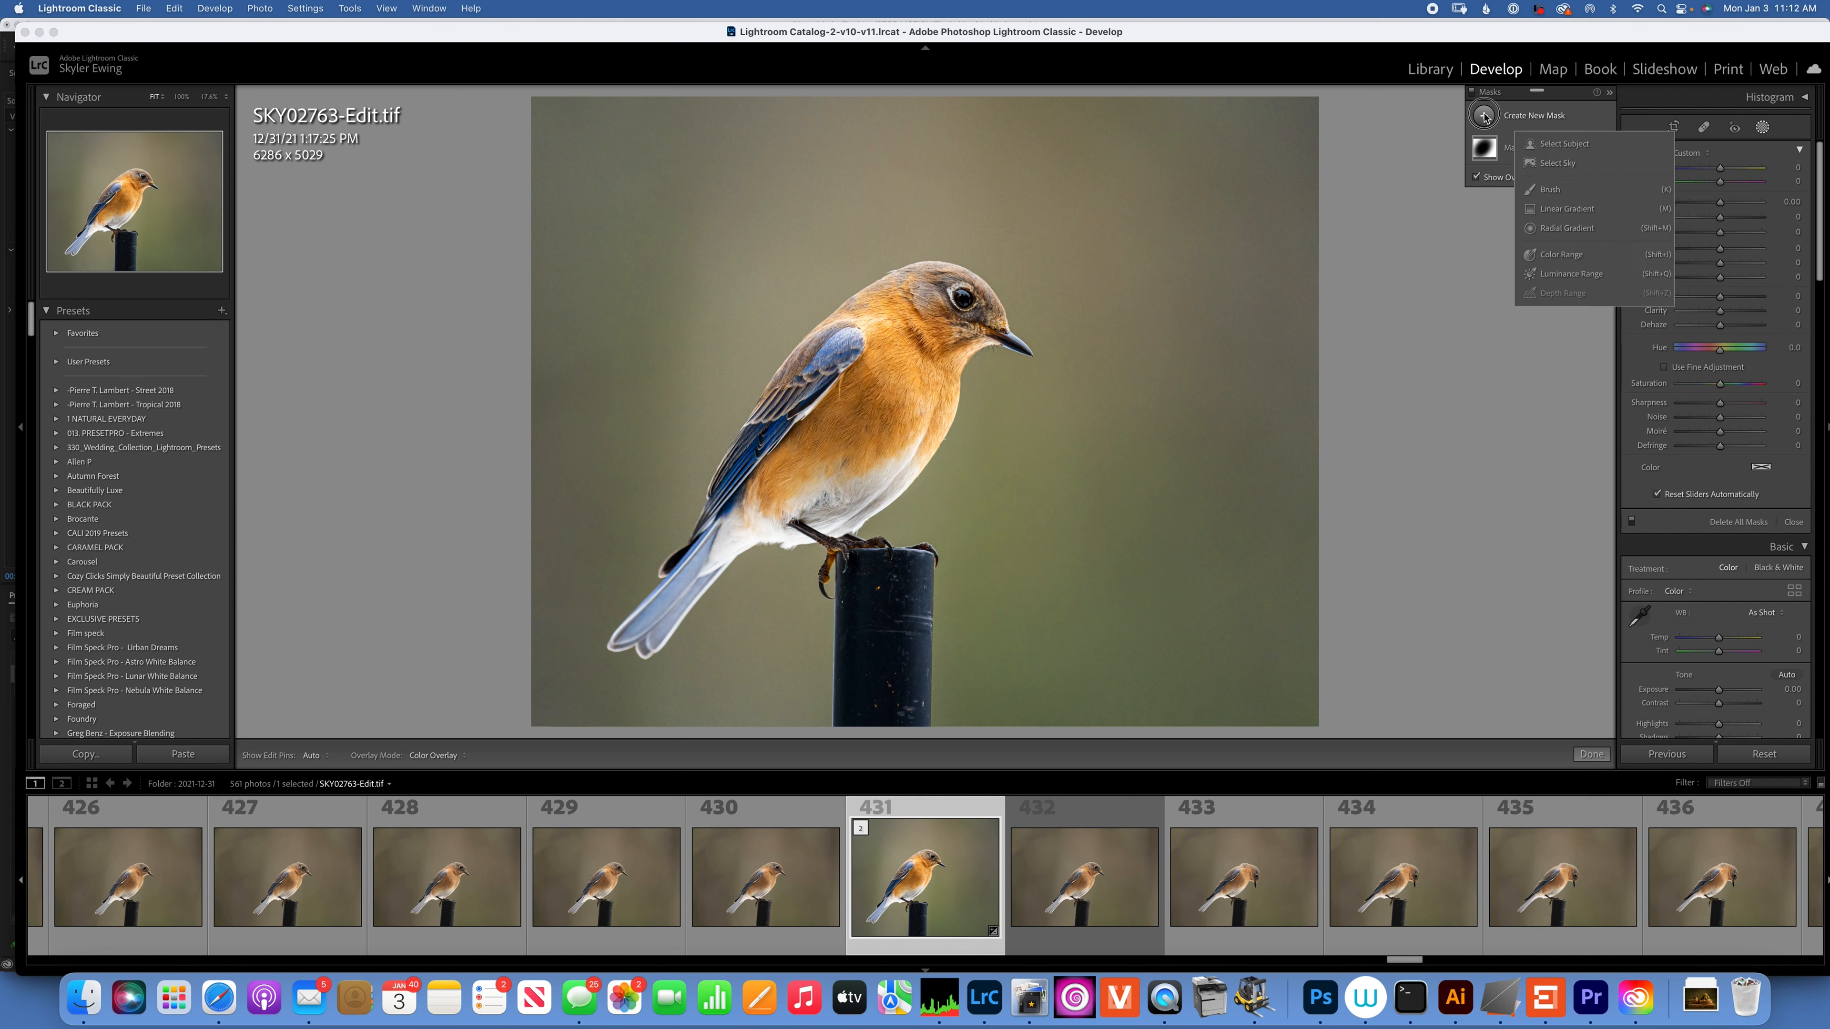
{"action": "left_click", "coordinate": [1573, 231]}
{"action": "left_click_drag", "start_coordinate": [852, 409], "coordinate": [1301, 858]}
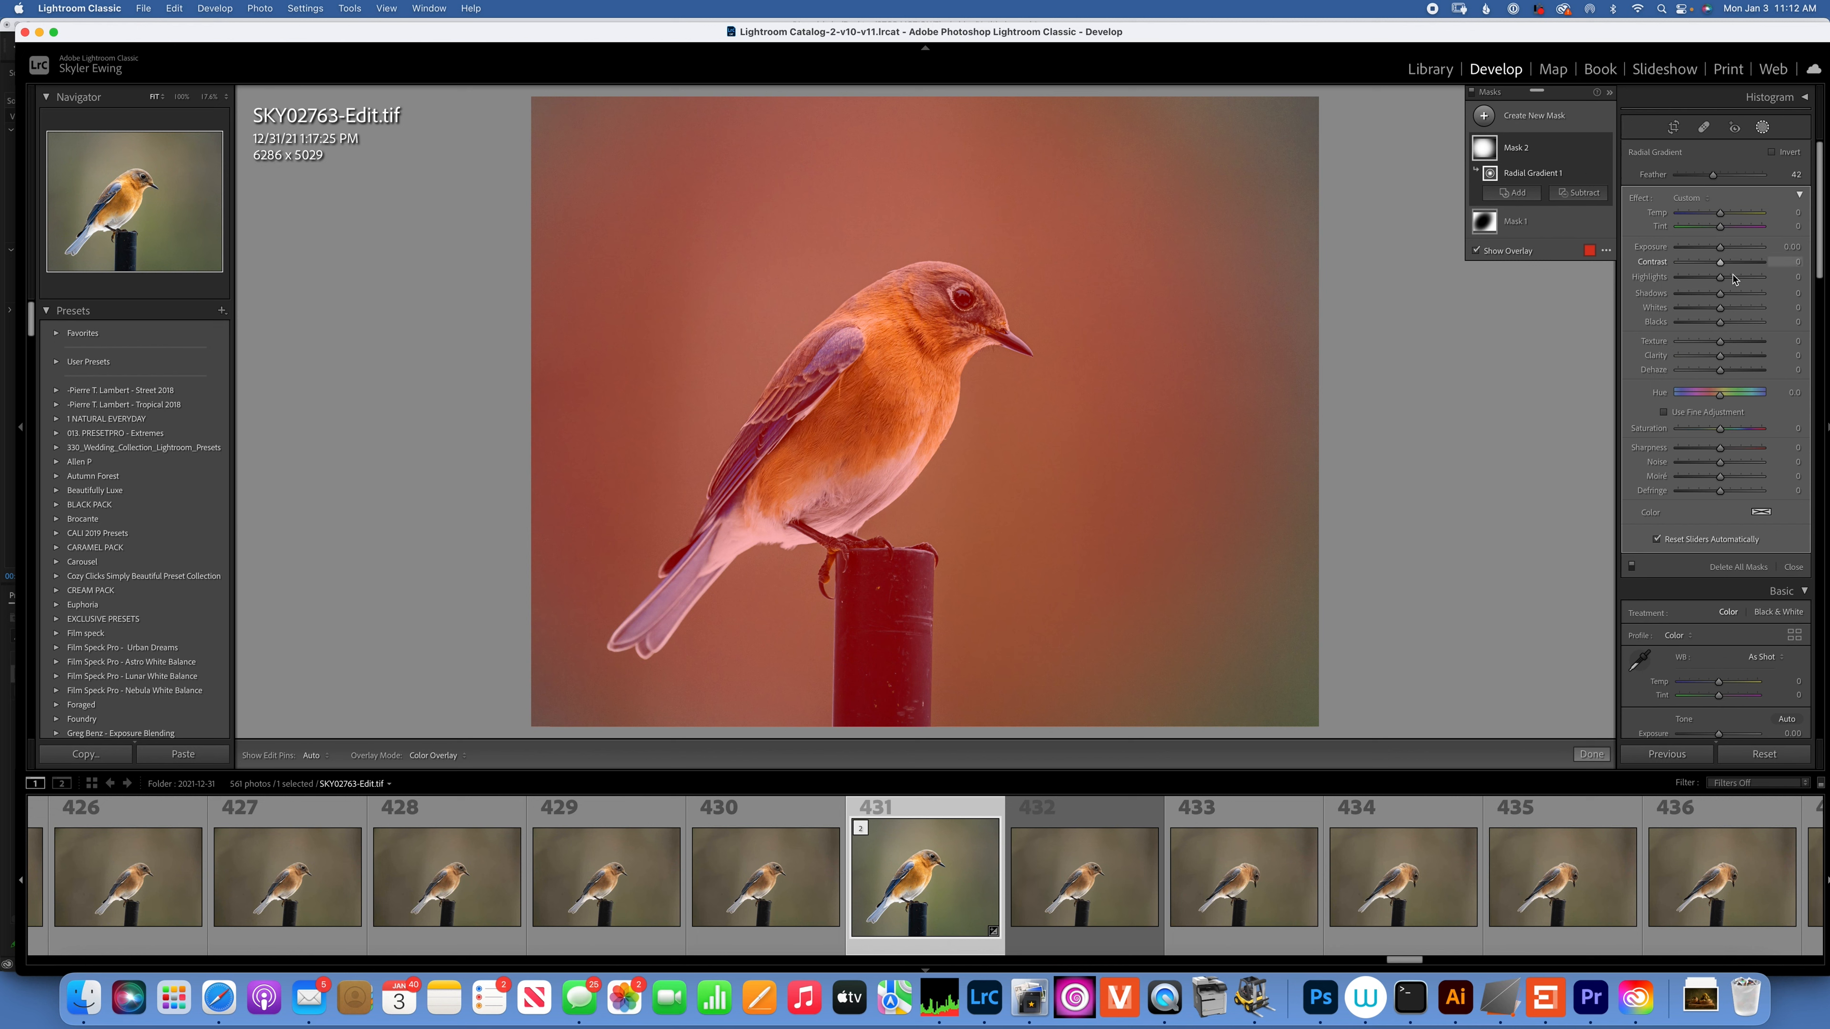
Lower the second mask's Exposure to −0.99 and invert its radial gradient to affect only the outer background
{"action": "left_click_drag", "start_coordinate": [1720, 246], "coordinate": [1713, 249]}
{"action": "mouse_move", "coordinate": [1700, 248]}
{"action": "left_mouse_down"}
{"action": "mouse_move", "coordinate": [1726, 249]}
{"action": "mouse_move", "coordinate": [1709, 249]}
{"action": "left_mouse_up"}
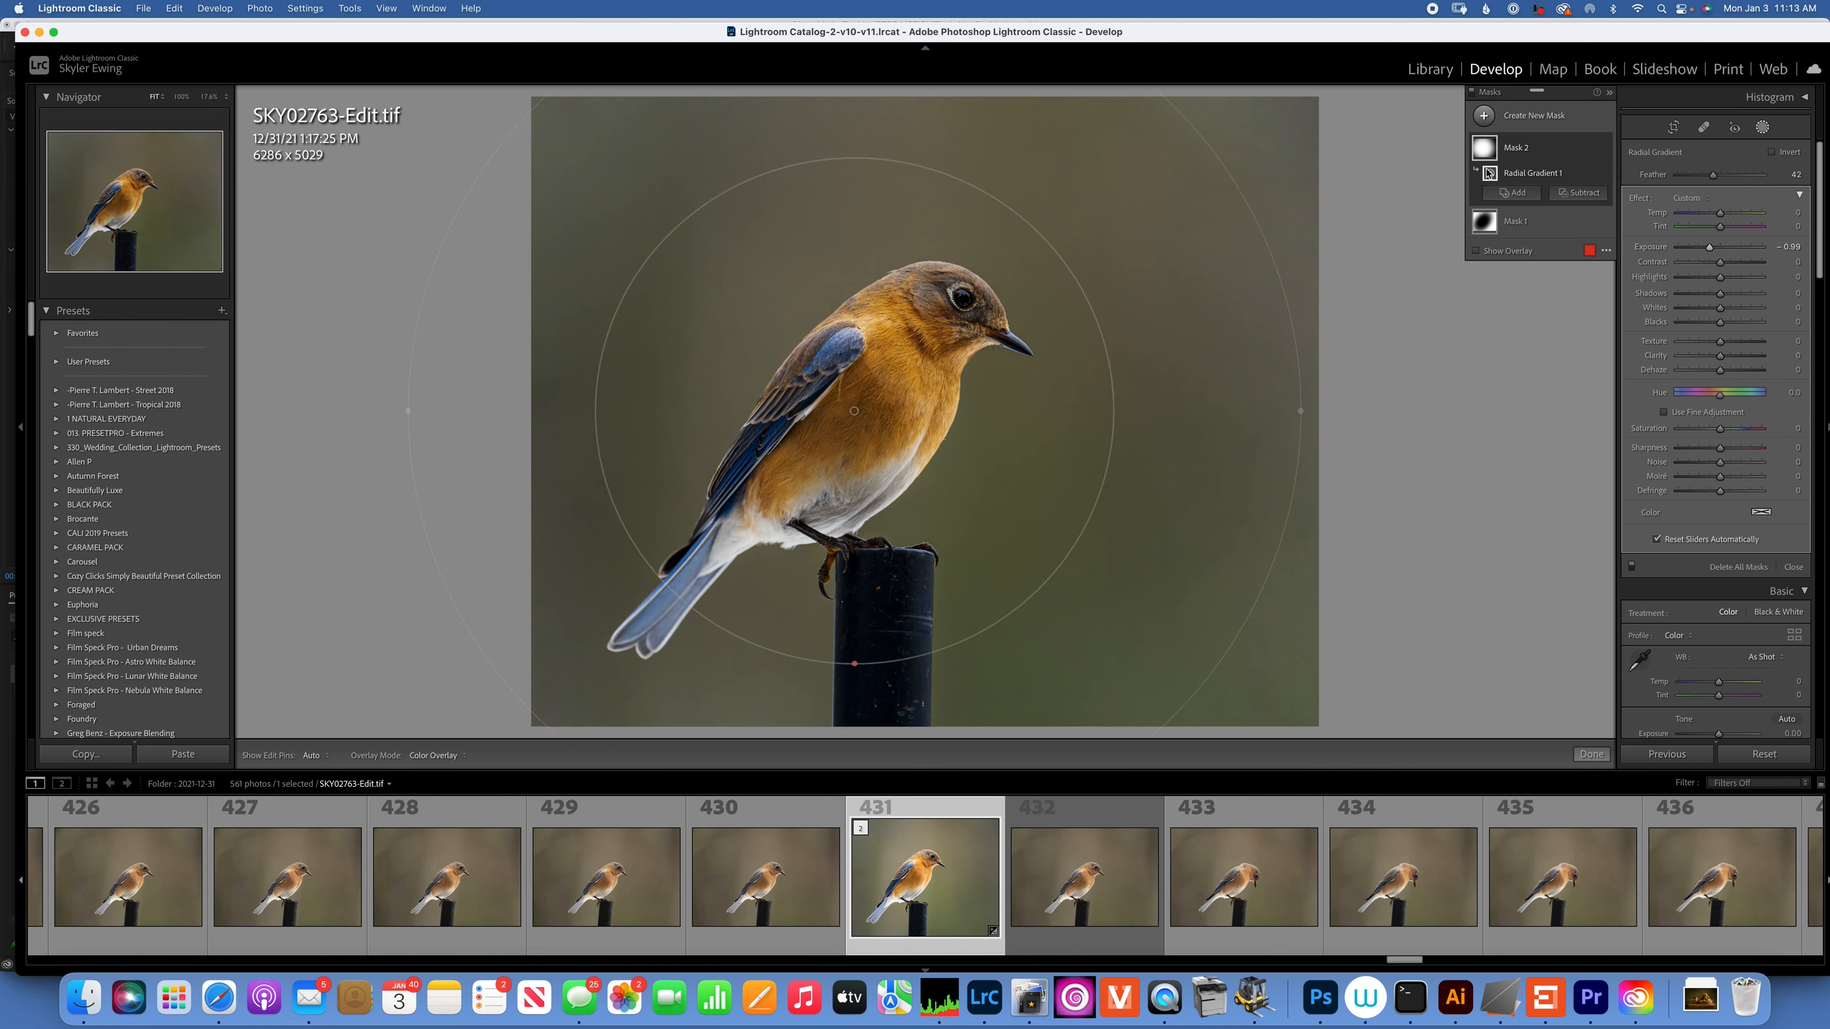
{"action": "mouse_move", "coordinate": [1495, 178]}
{"action": "left_click", "coordinate": [1590, 173]}
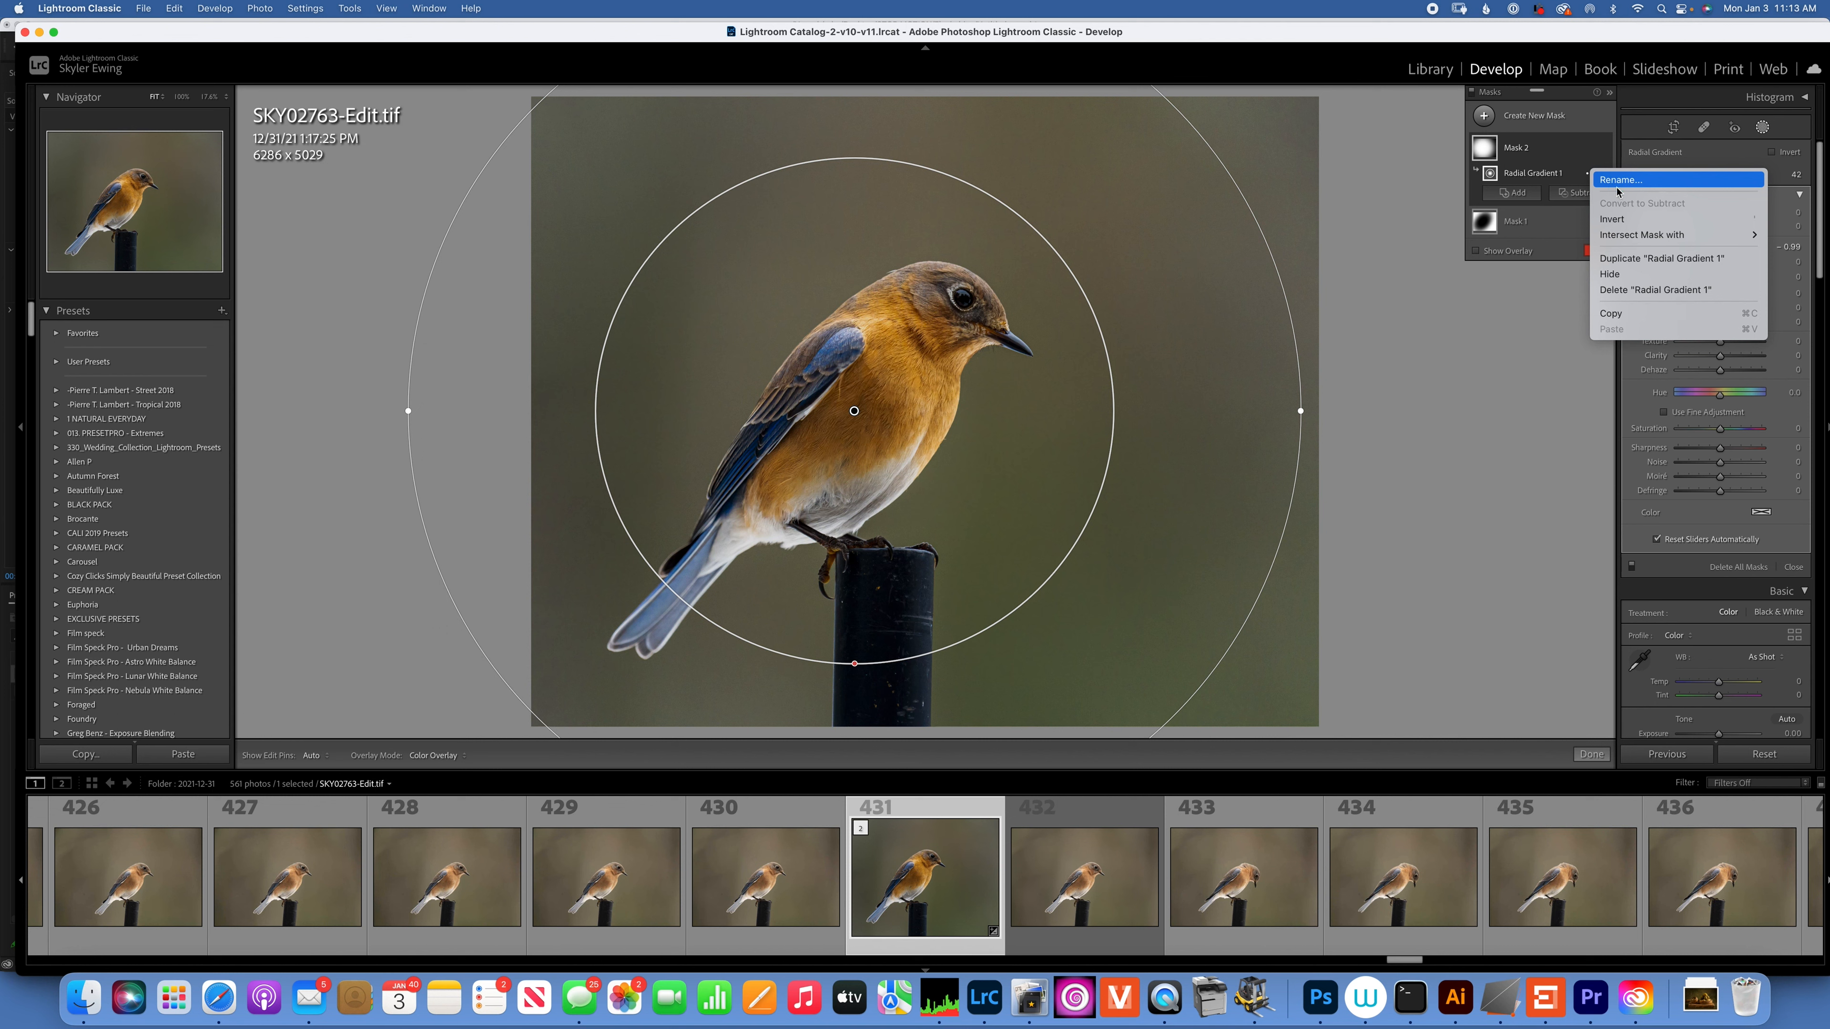
{"action": "left_click", "coordinate": [1620, 220]}
Set the second mask's Exposure to −0.04 and Temp to −14, and compare the edit with the raw photo
{"action": "left_click_drag", "start_coordinate": [1709, 249], "coordinate": [1720, 250]}
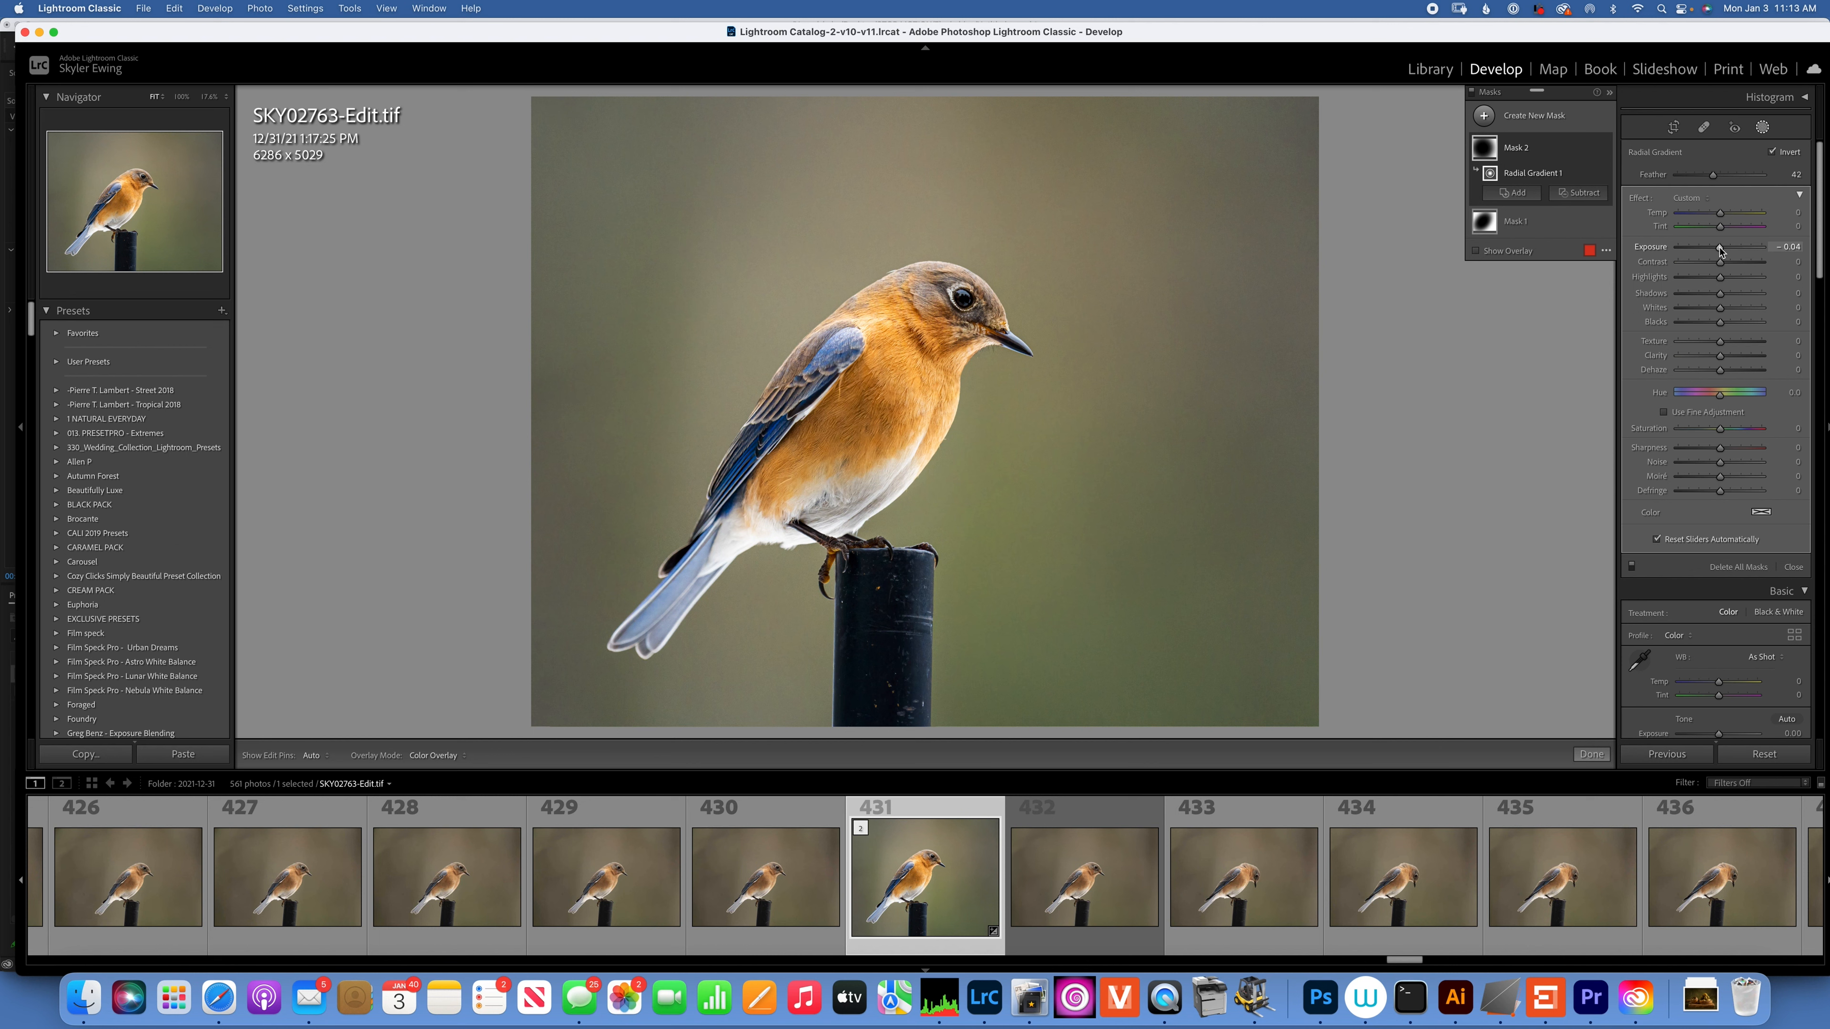
{"action": "mouse_move", "coordinate": [1719, 213]}
{"action": "left_mouse_down"}
{"action": "mouse_move", "coordinate": [1697, 215]}
{"action": "mouse_move", "coordinate": [1716, 218]}
{"action": "left_mouse_up"}
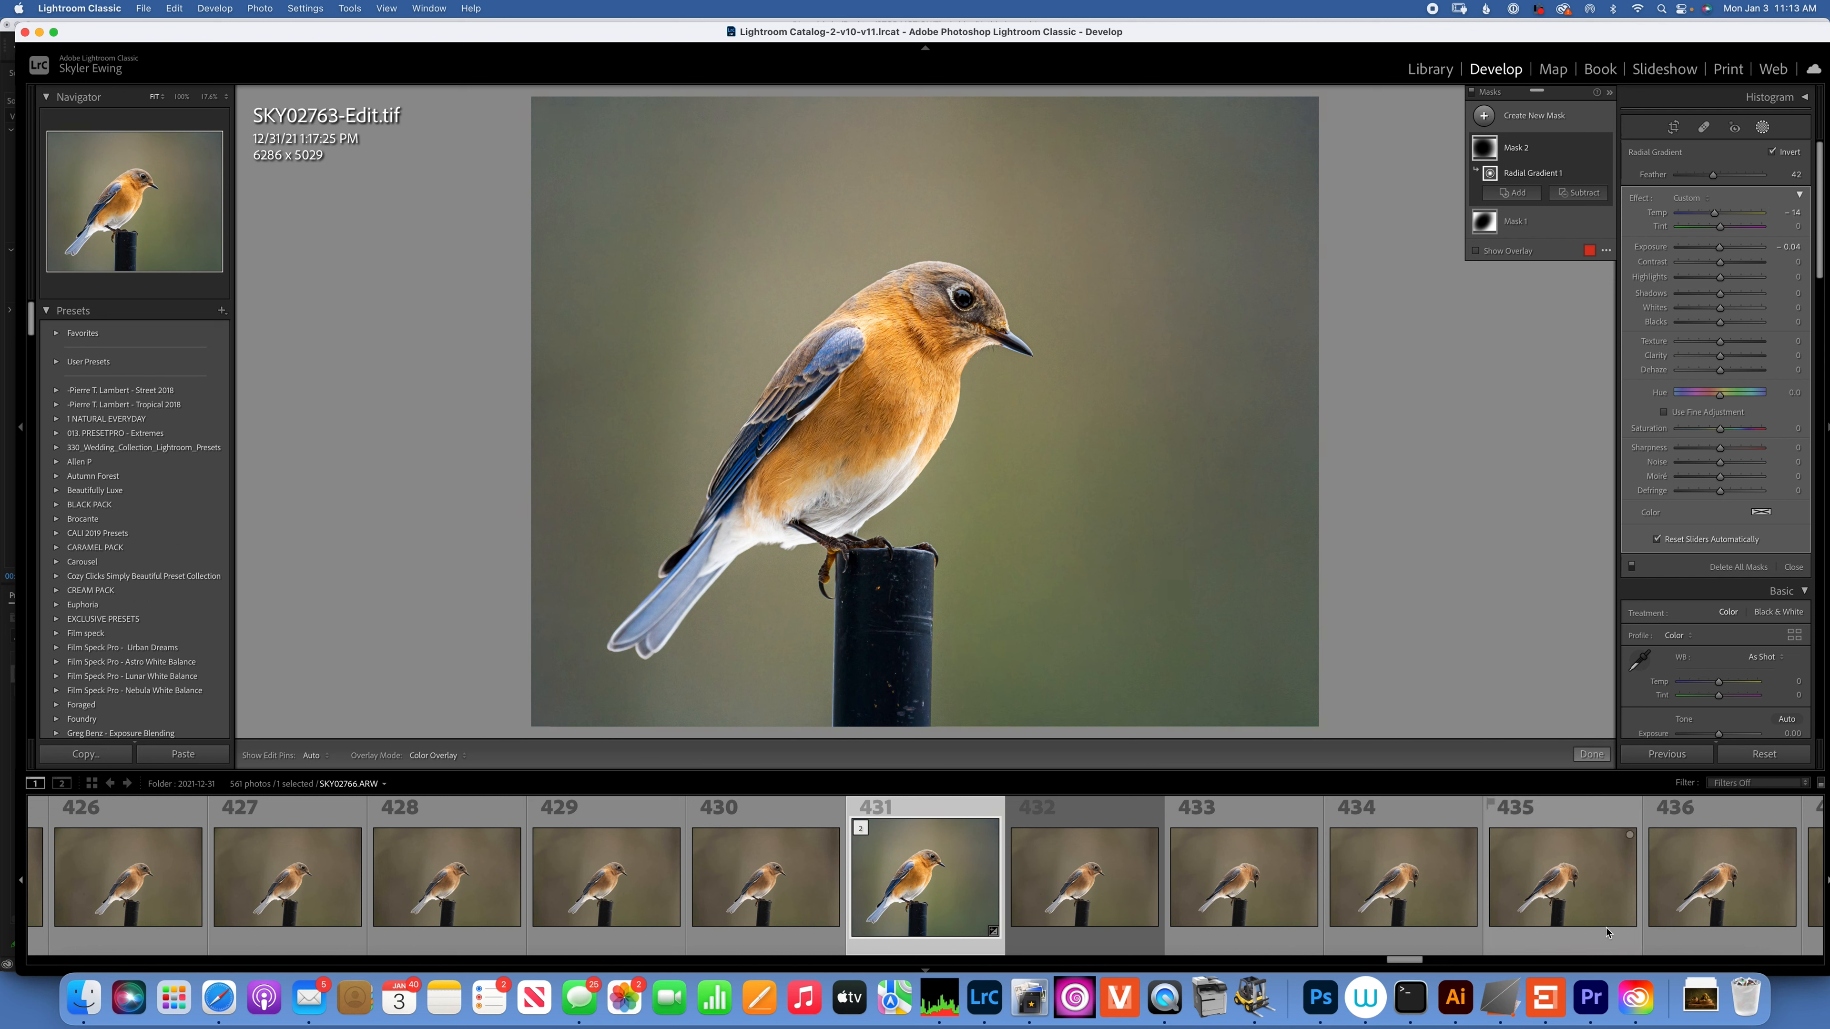
{"action": "left_click", "coordinate": [1073, 887]}
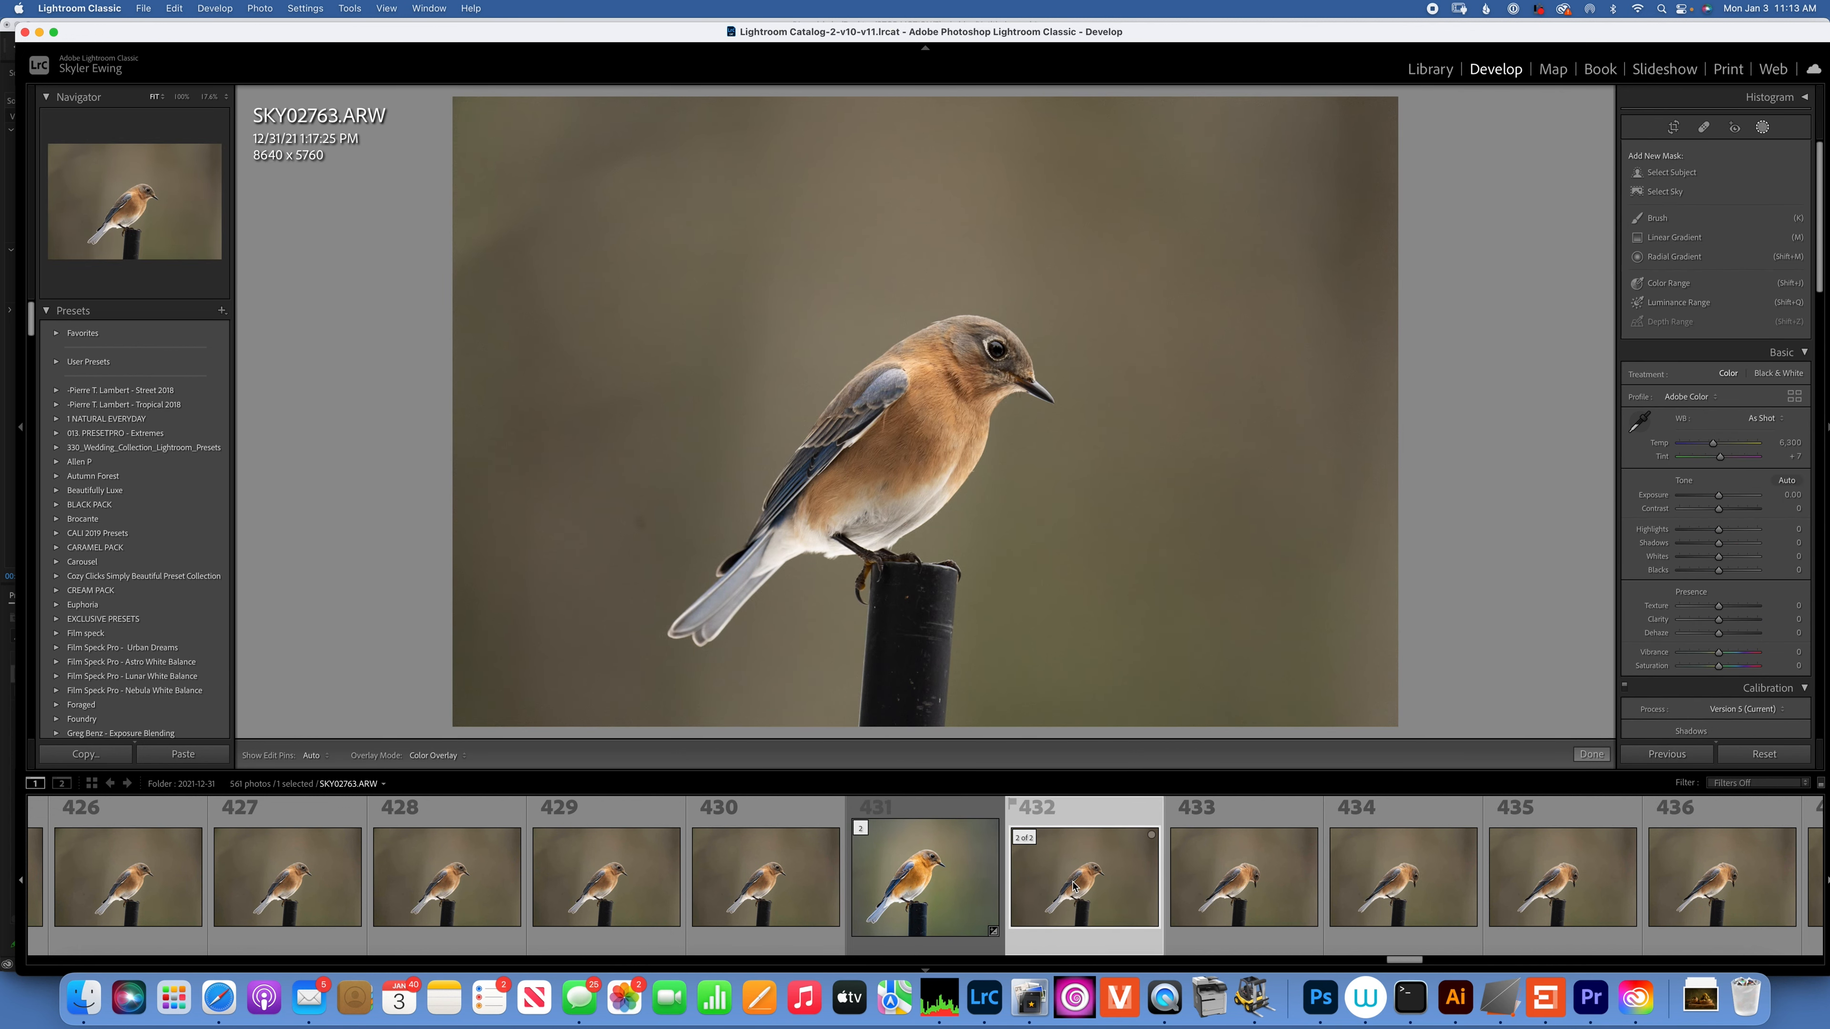
{"action": "key", "text": "Left"}
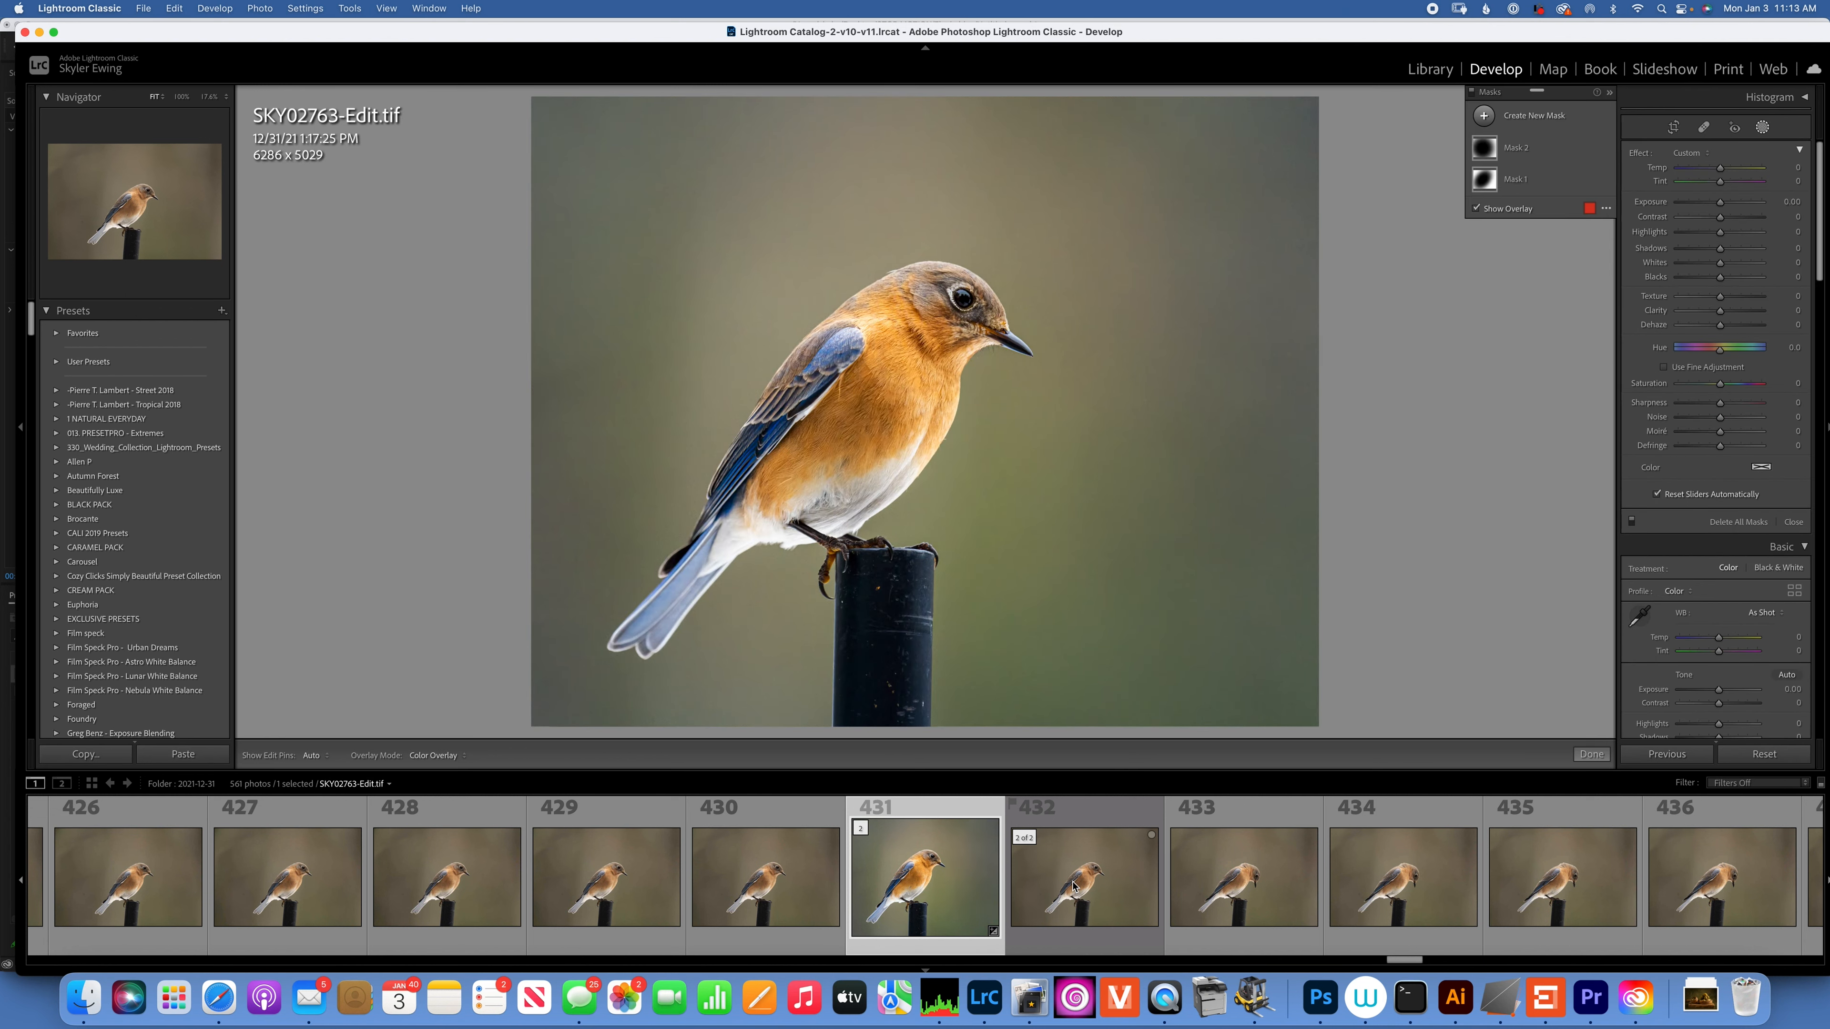